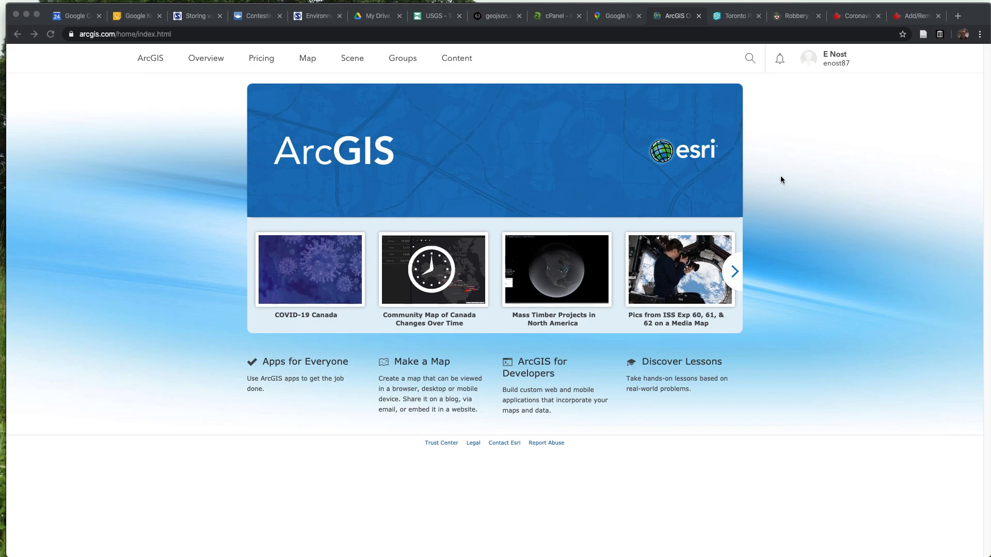
- Open the ArcGIS Online map viewer from the home page
left_click(814, 57)
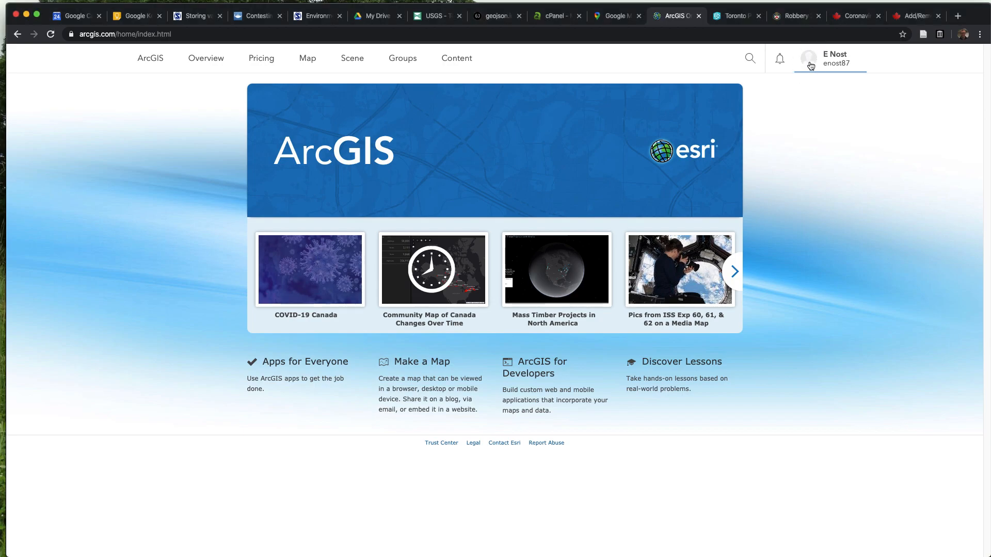
left_click(809, 66)
left_click(909, 191)
left_click(307, 60)
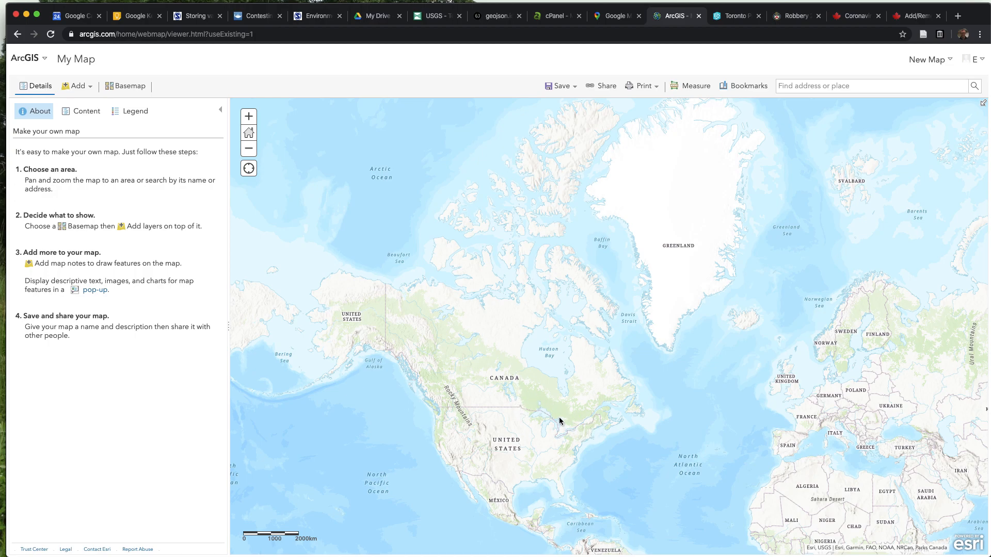
- Explore the world map across the continents and oceans at several scales, finishing on North America
left_click(666, 424)
left_click_drag(666, 424, 922, 336)
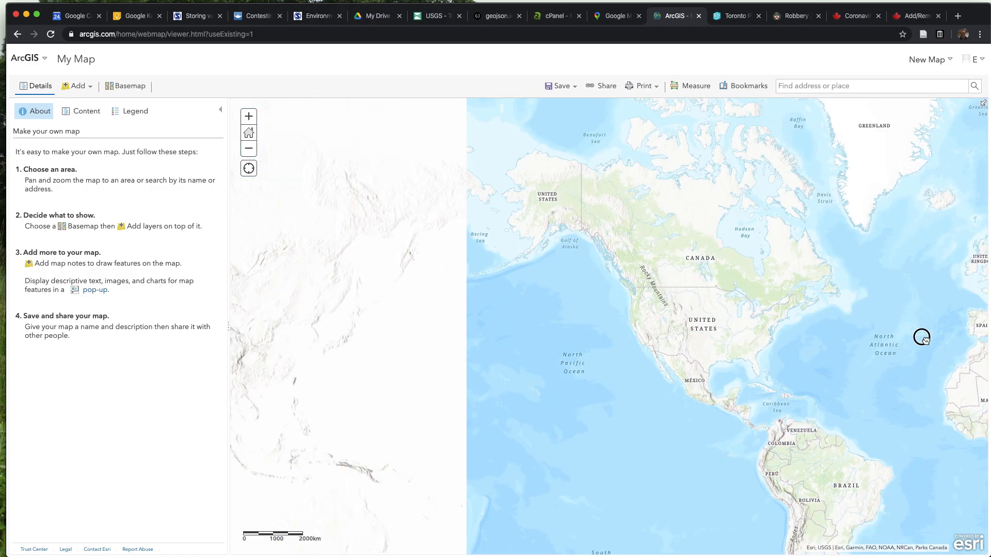
left_click_drag(714, 387, 330, 366)
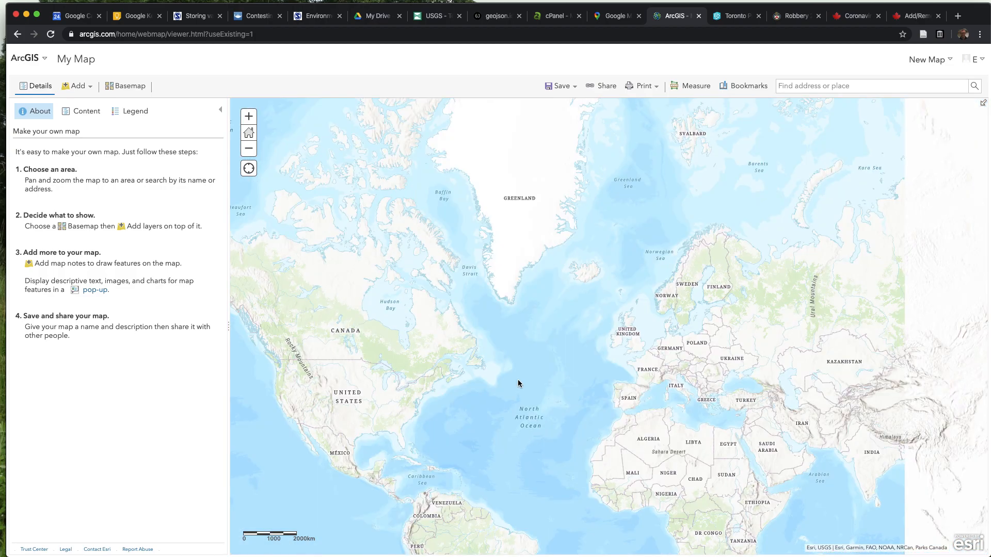
left_click_drag(393, 372, 689, 359)
left_click_drag(486, 337, 814, 325)
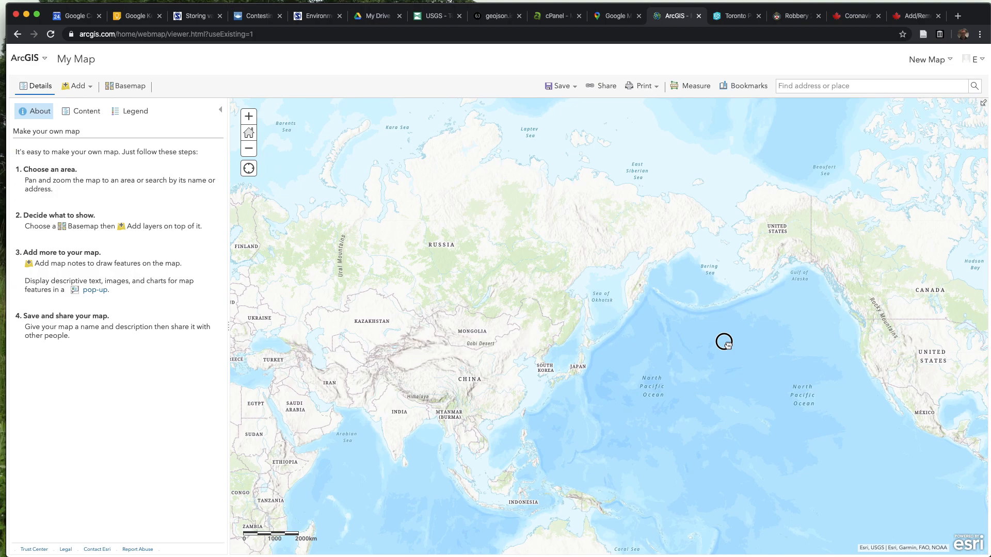
left_click_drag(724, 342, 412, 363)
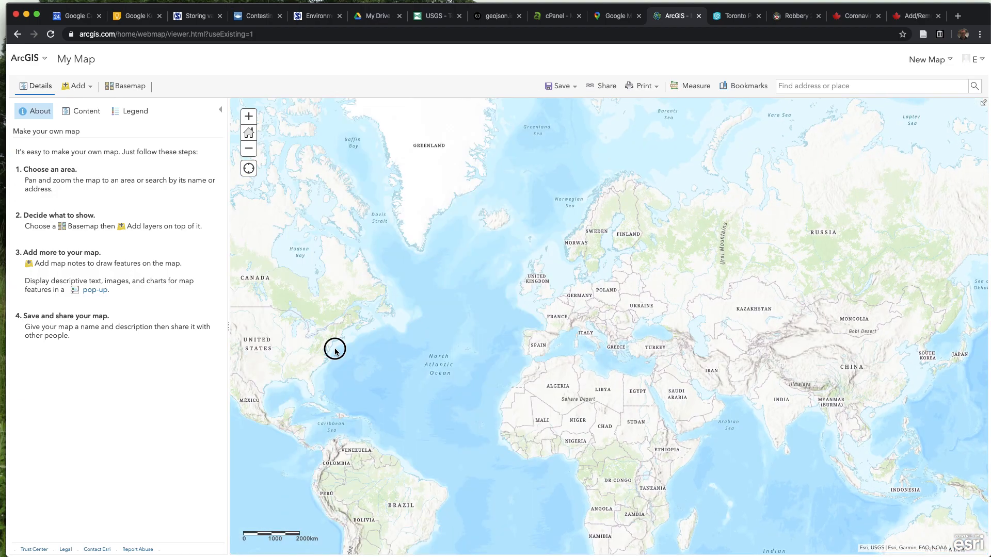
left_click_drag(335, 349, 699, 358)
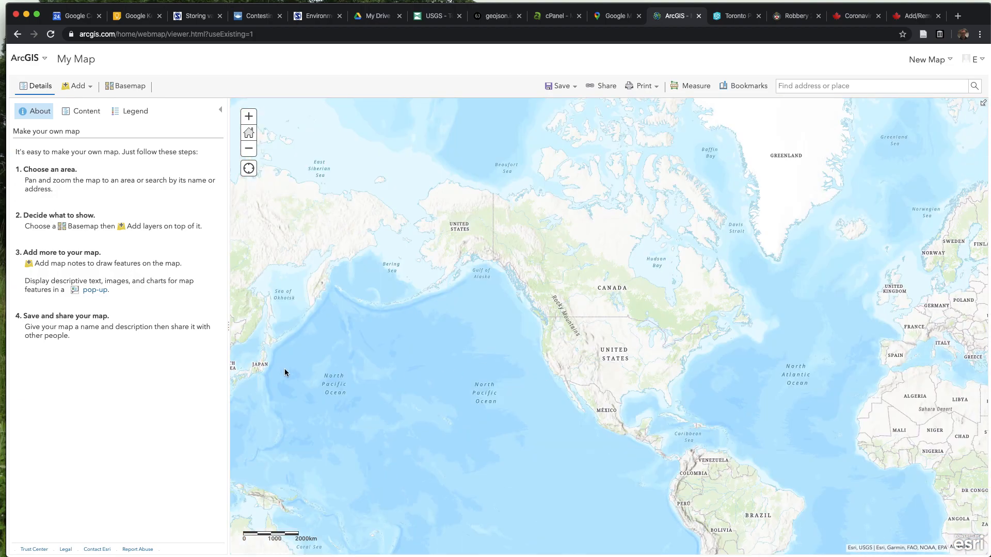
left_click_drag(900, 358, 287, 374)
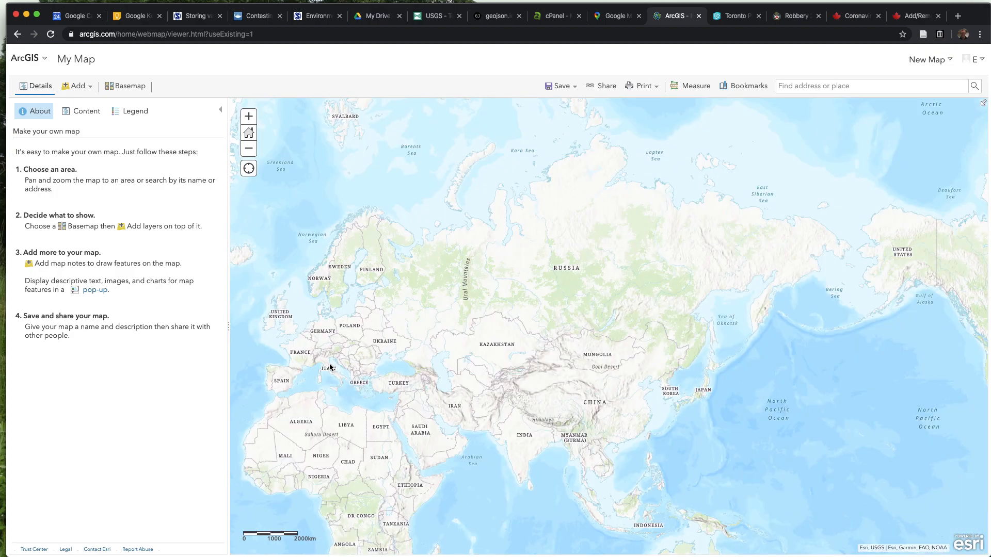
left_click_drag(355, 326, 826, 347)
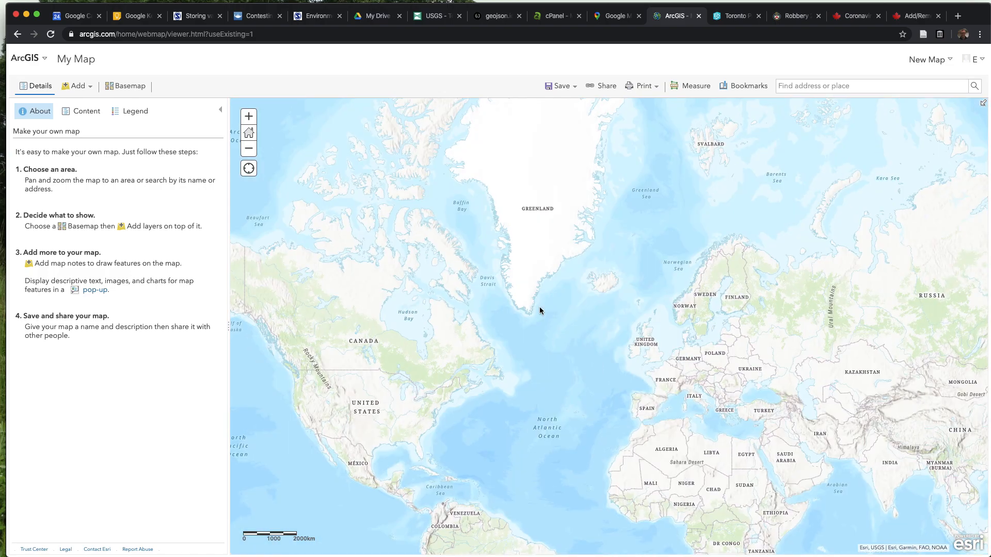
scroll(486, 384, "down", 3)
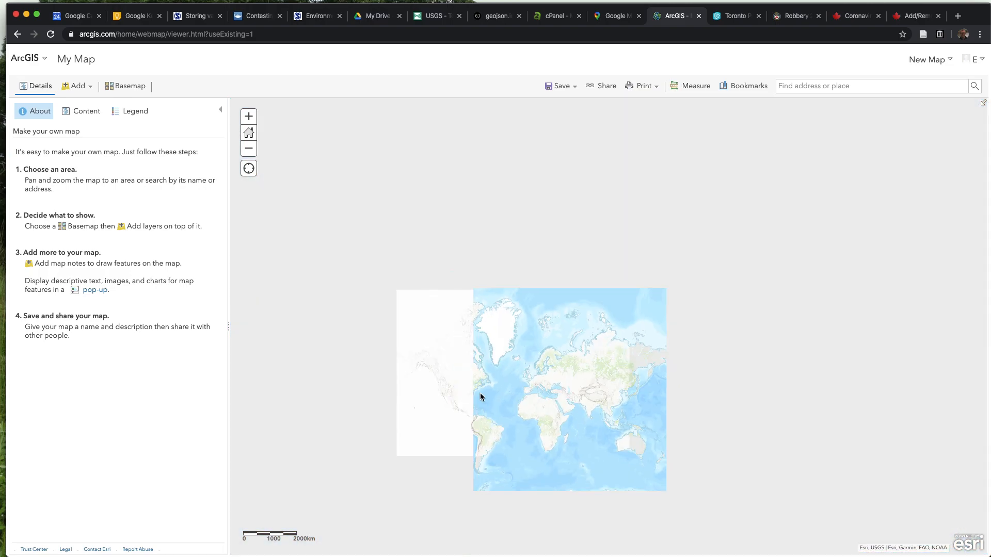
scroll(510, 392, "up", 1)
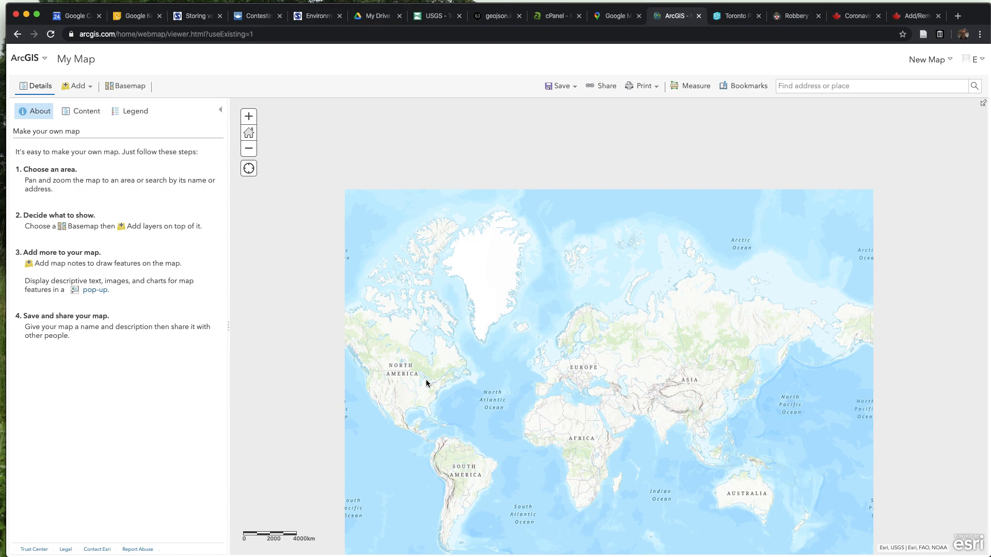
scroll(430, 382, "up", 1)
left_click_drag(401, 368, 458, 396)
scroll(457, 395, "up", 1)
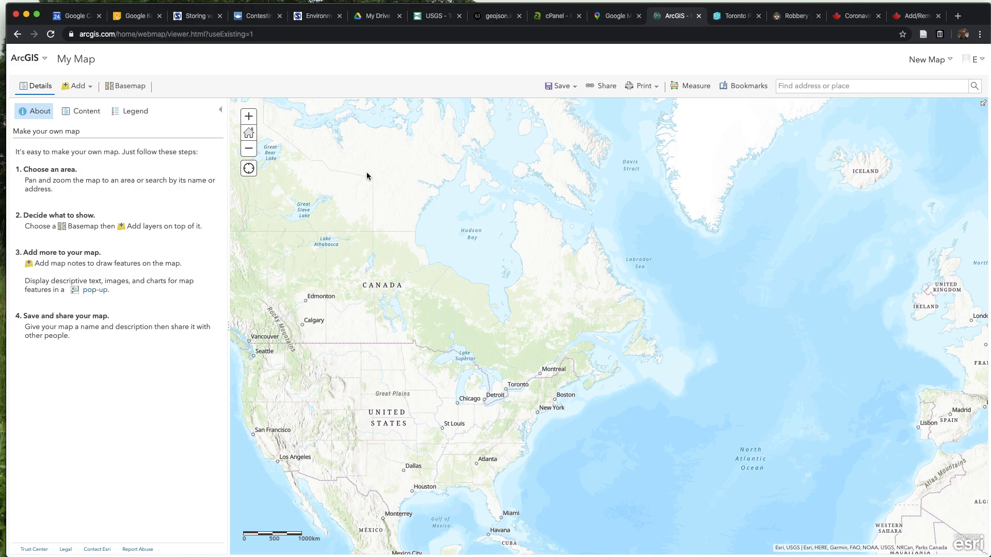
- Try to find the current location on the map
left_click(249, 171)
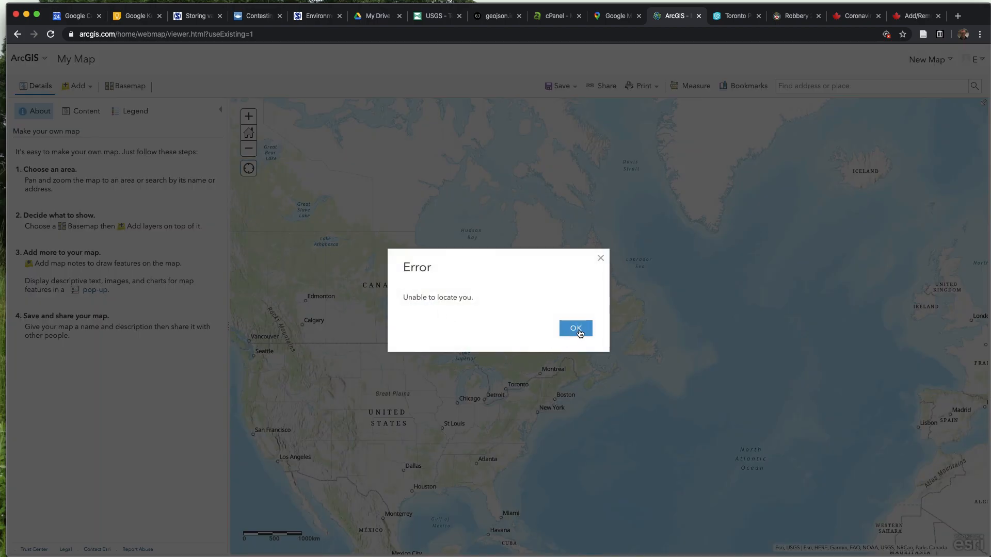
left_click(578, 333)
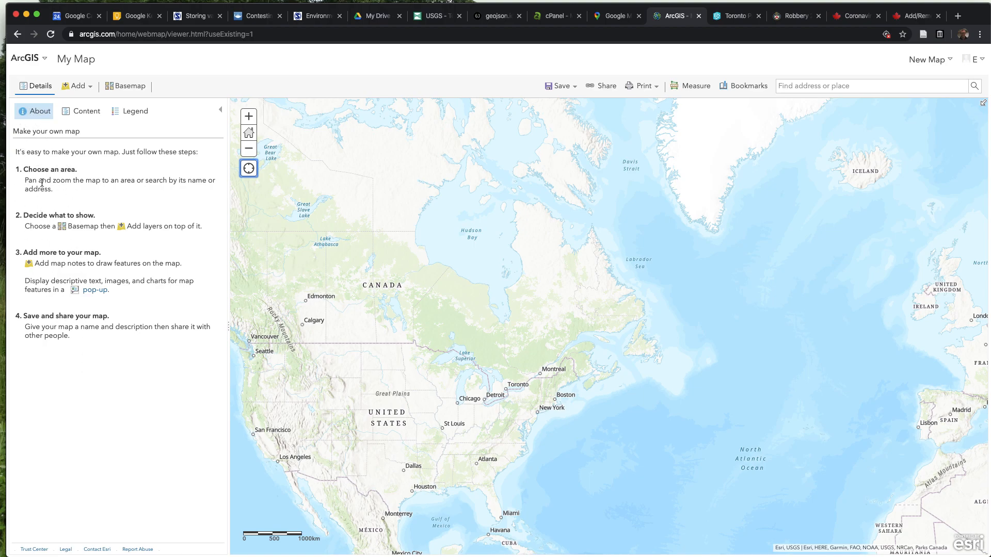
- Examine the map's contents, including the layers inside the Topographic basemap, and check the legend
left_click(83, 111)
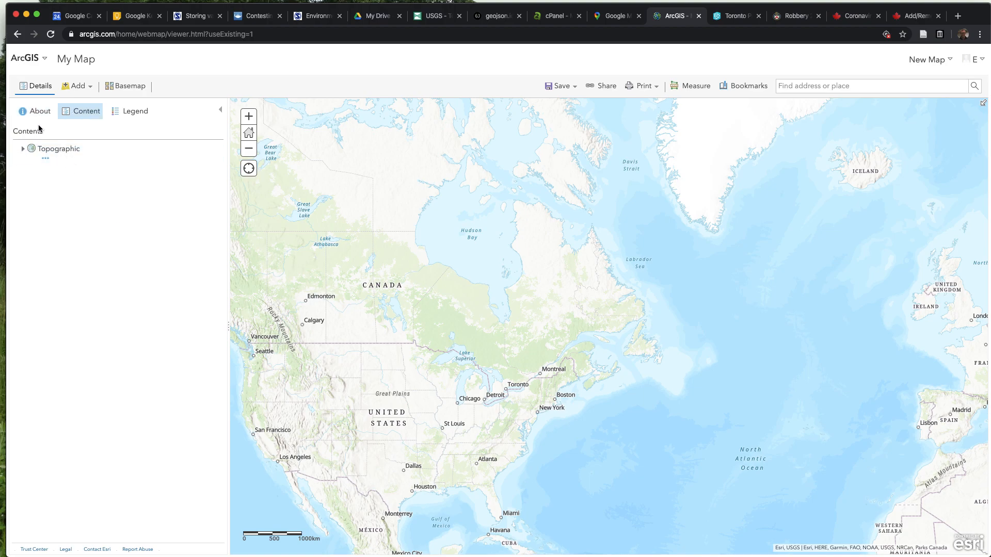
left_click(24, 150)
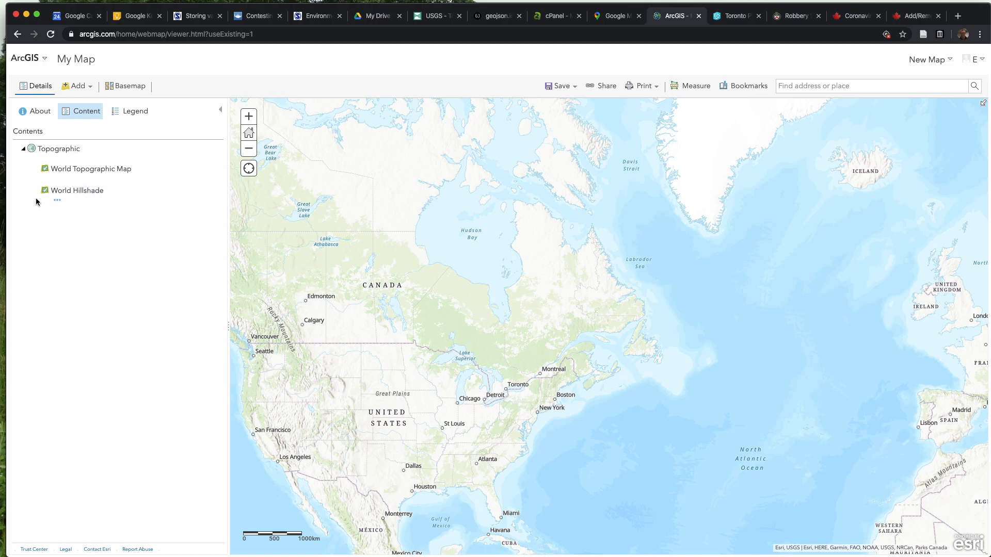
left_click(23, 152)
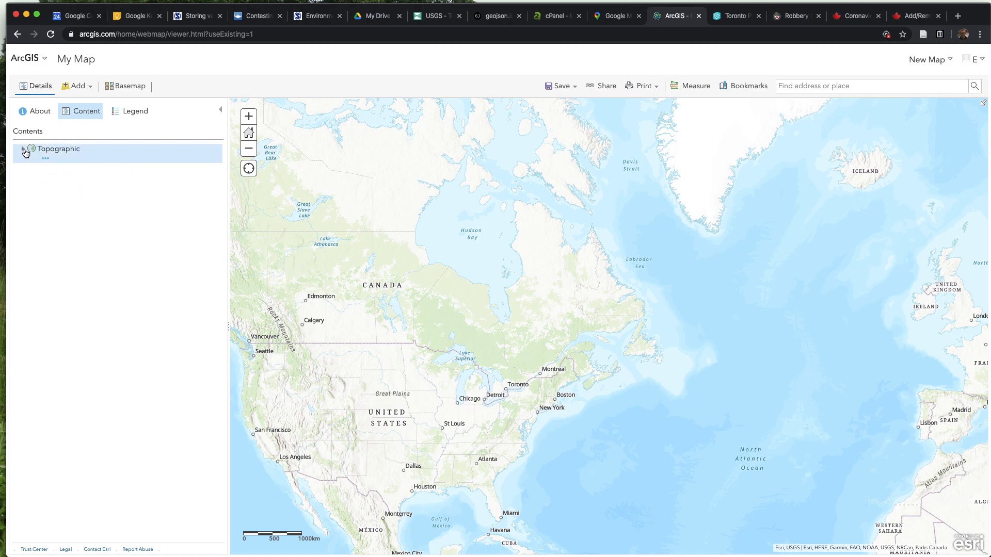
left_click(139, 115)
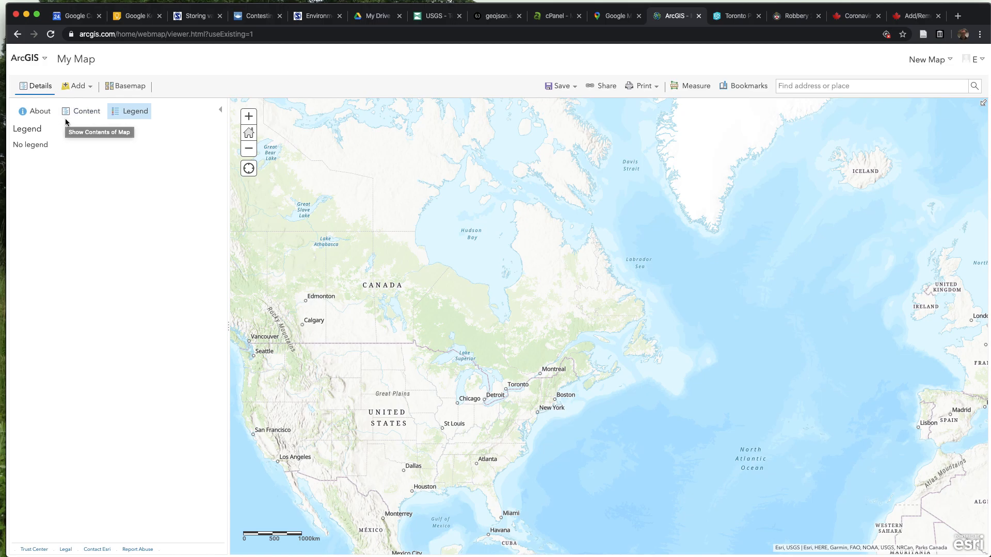
left_click(68, 117)
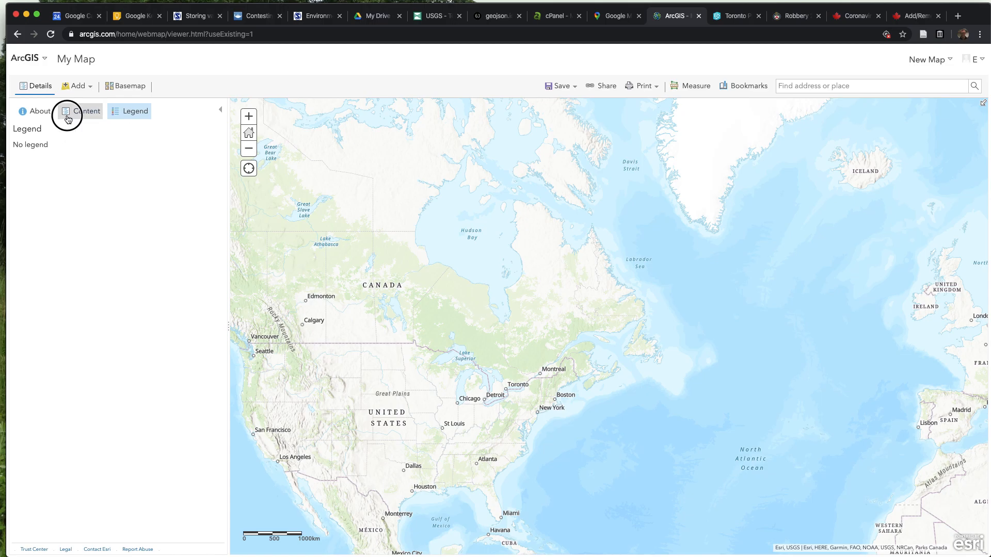
- Browse the available basemaps and change the map's basemap to Dark Gray Canvas
left_click(121, 88)
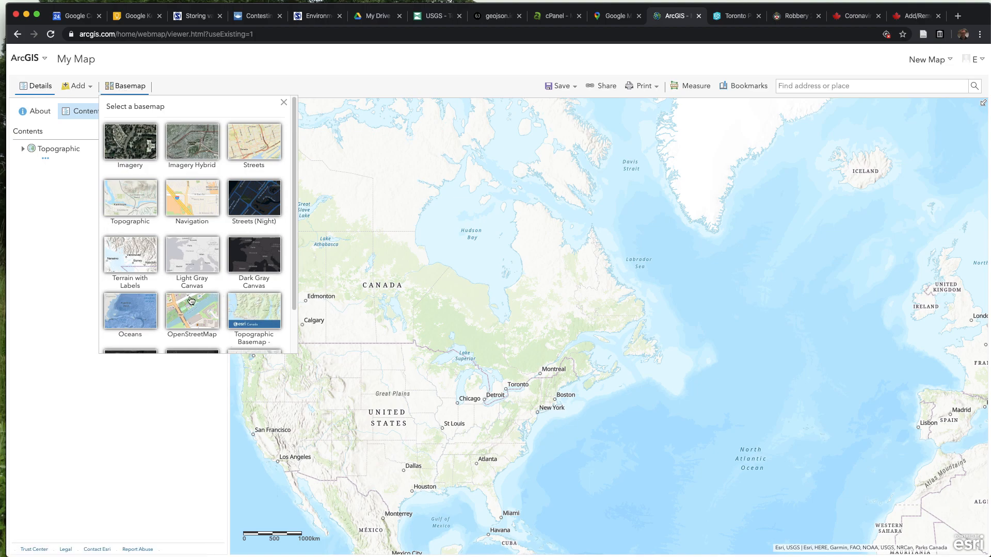
scroll(192, 302, "down", 2)
scroll(135, 272, "up", 2)
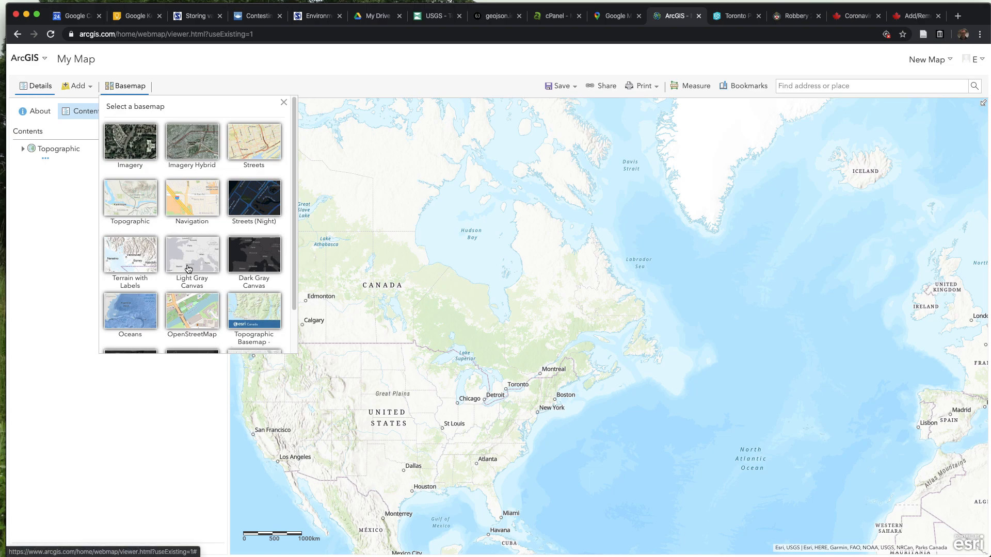
left_click(251, 264)
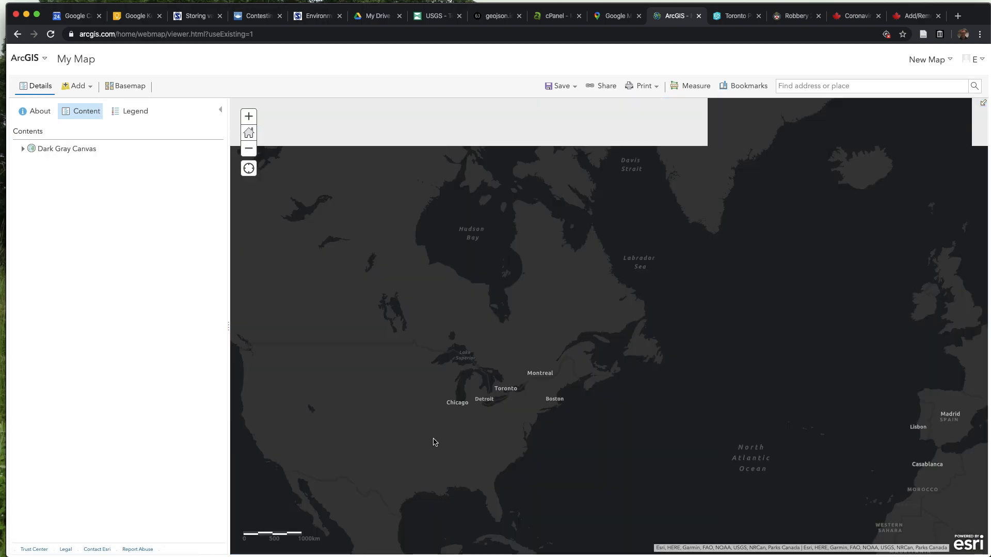
scroll(528, 396, "up", 2)
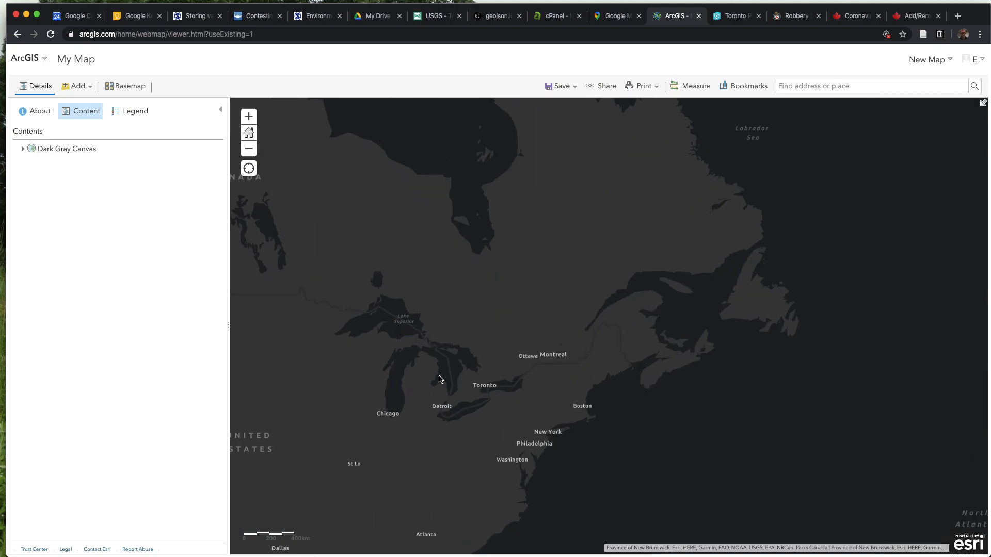
scroll(440, 378, "up", 3)
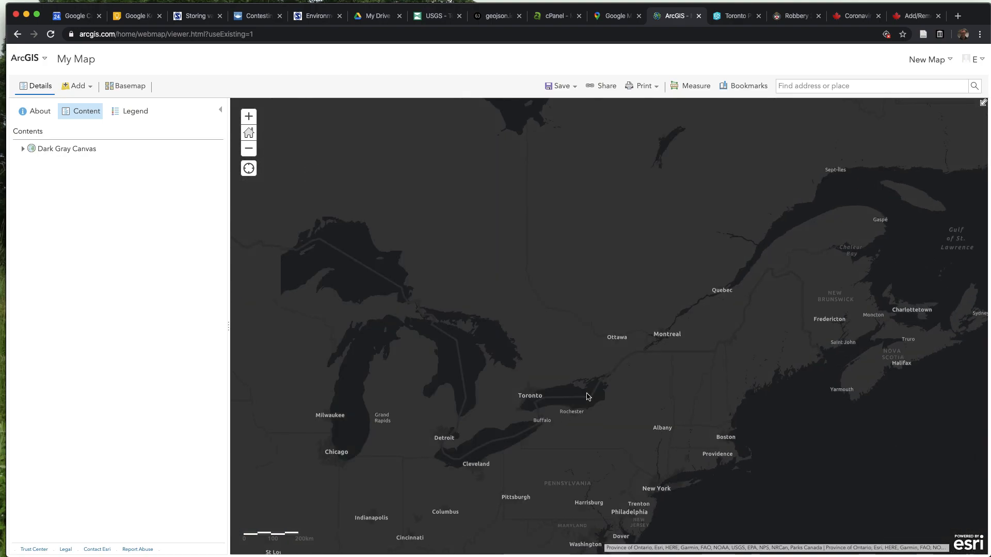
scroll(588, 397, "up", 1)
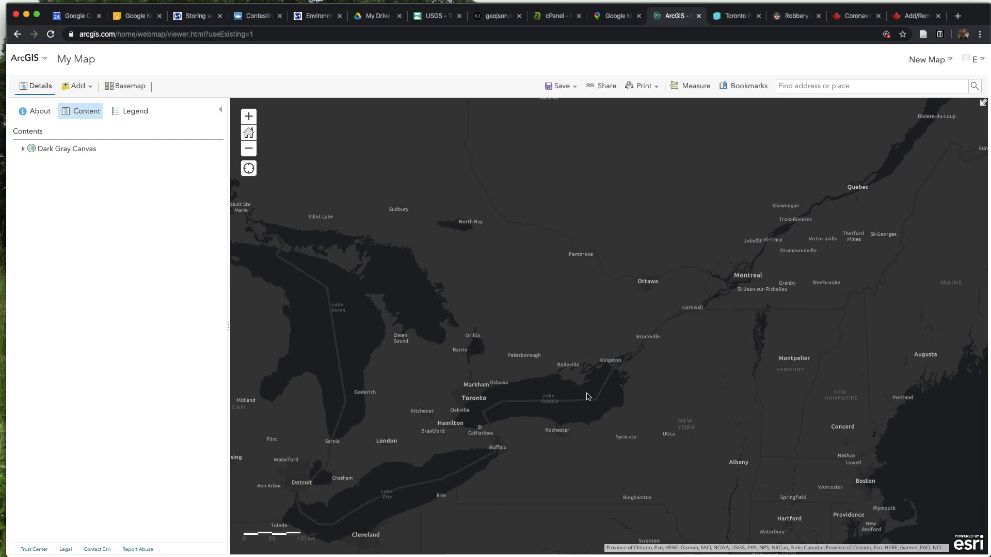
left_click_drag(436, 374, 452, 327)
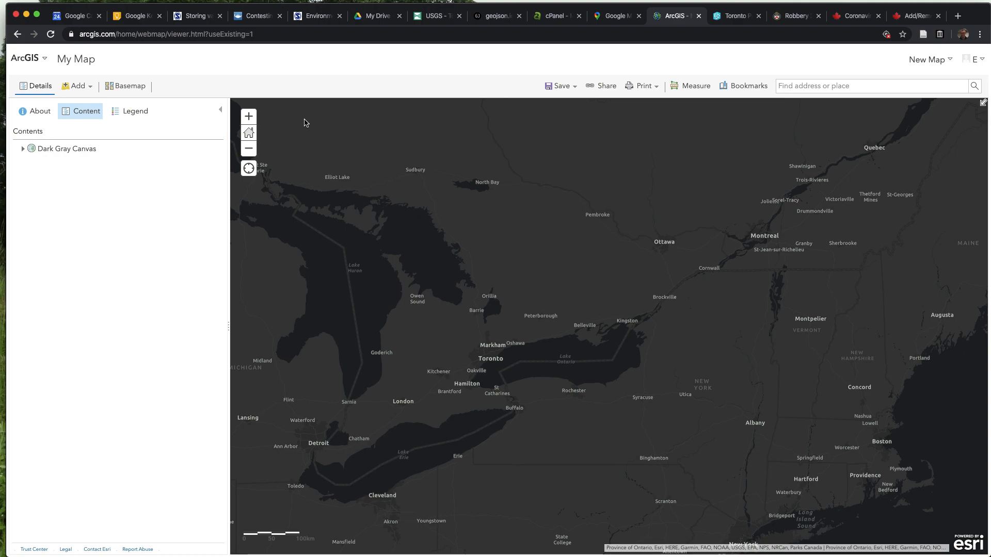
- Review the available ways of adding layers to the map without choosing one
left_click(84, 88)
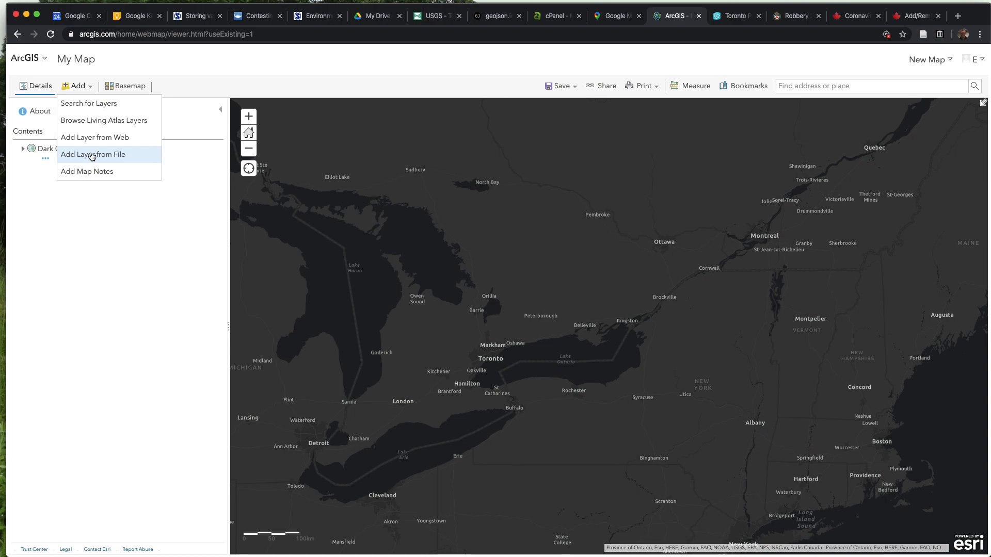
left_click(119, 233)
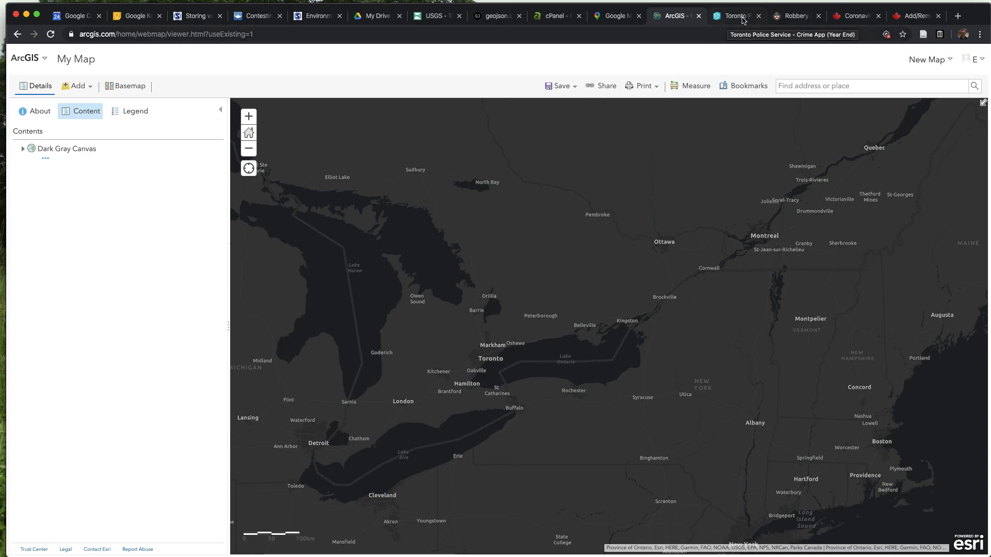
- Switch to the Toronto Police Service Crime App and accept its terms and conditions
left_click(724, 21)
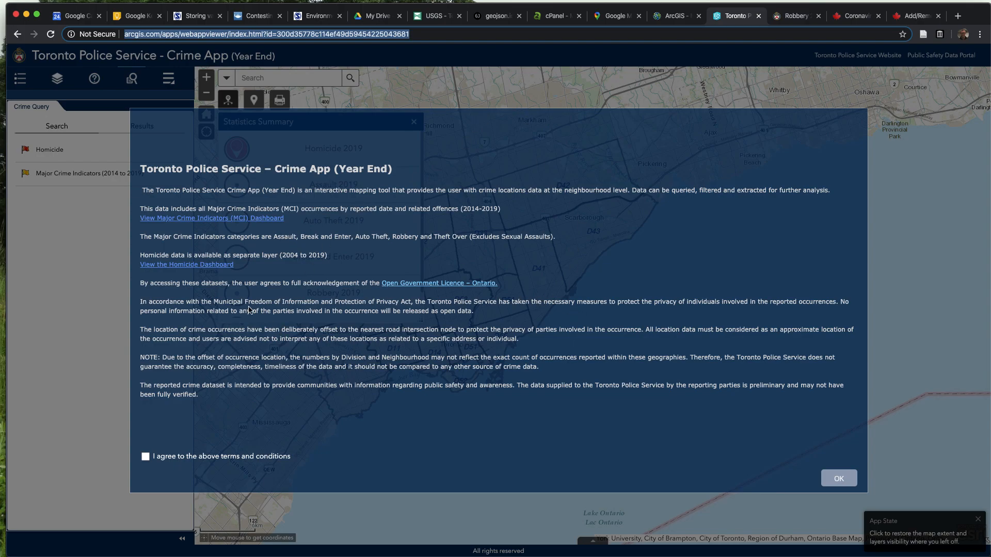
left_click(147, 457)
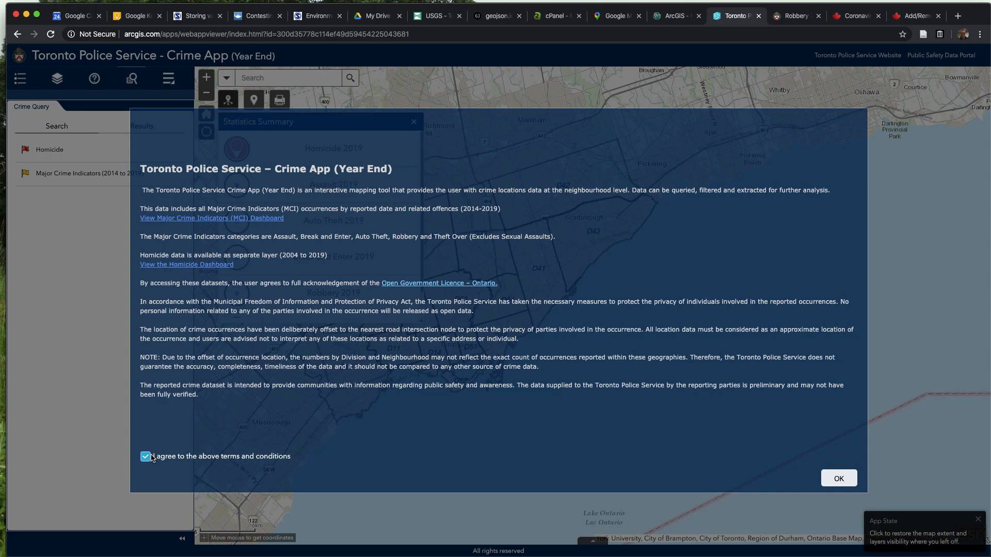
left_click(837, 479)
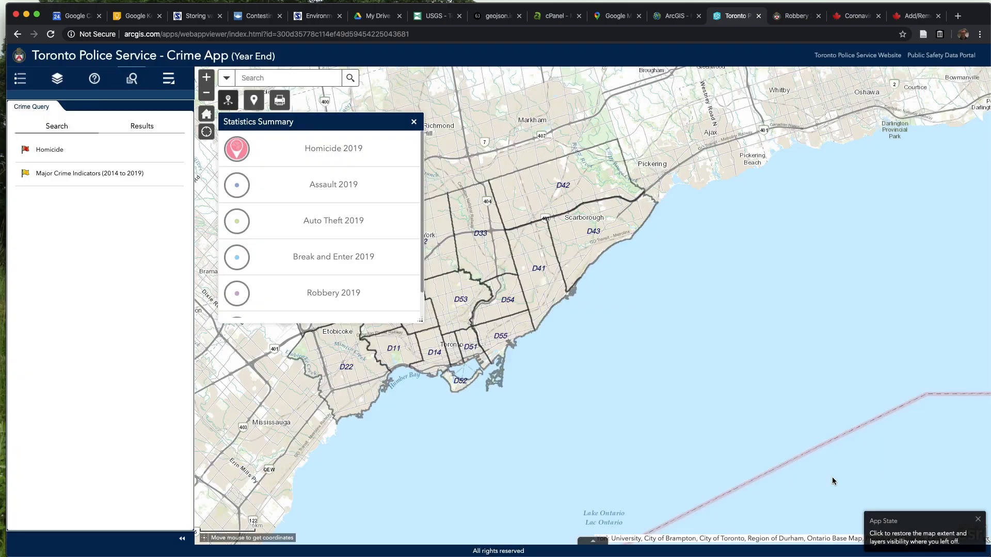
- Close the Statistics Summary and open the Location Analysis tool, moving its window clear of the mapped police divisions
left_click_drag(351, 121, 880, 126)
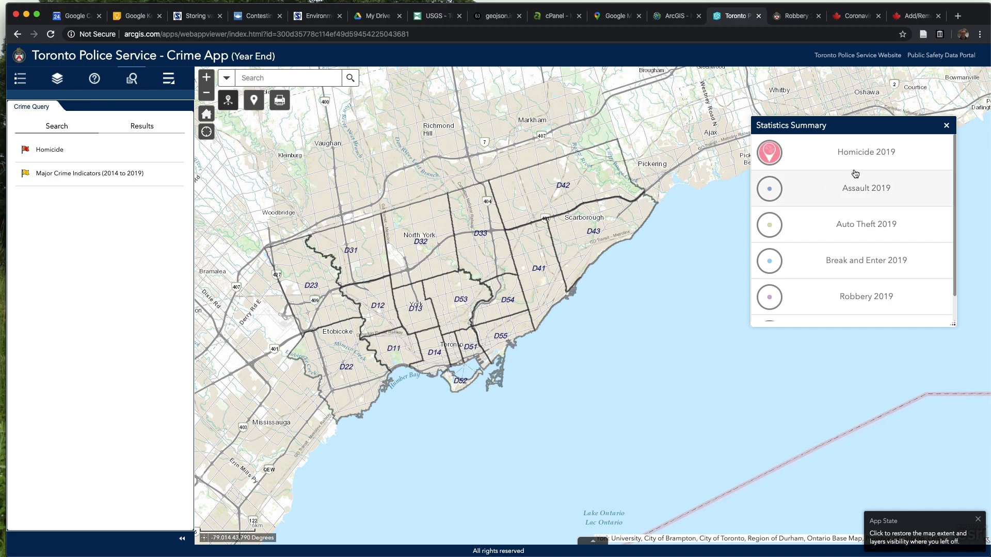
left_click(947, 125)
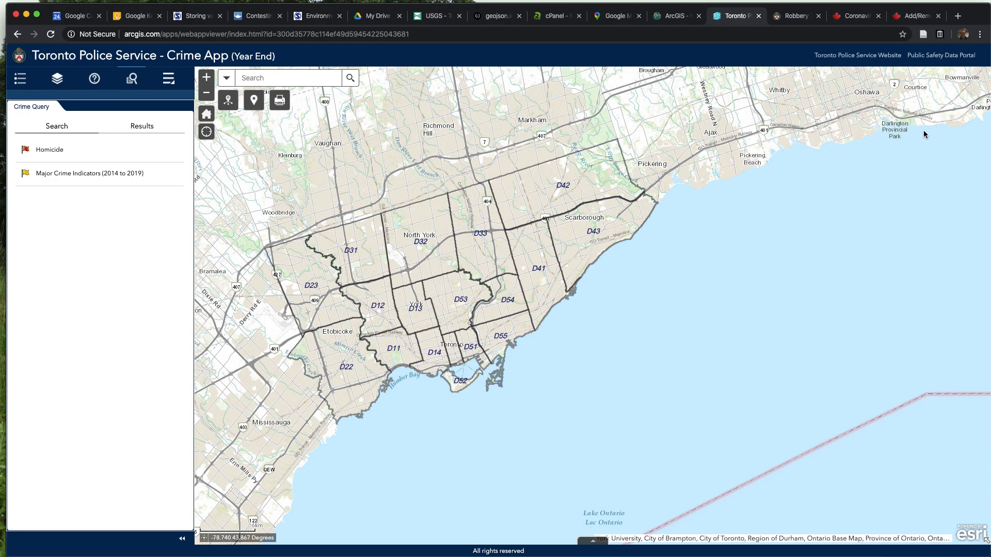
left_click(254, 101)
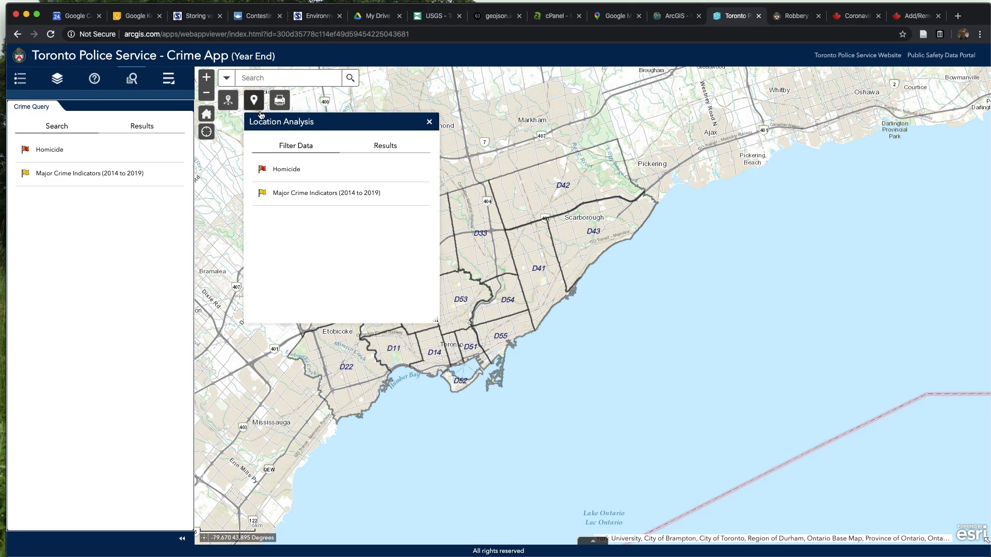
left_click_drag(282, 121, 745, 123)
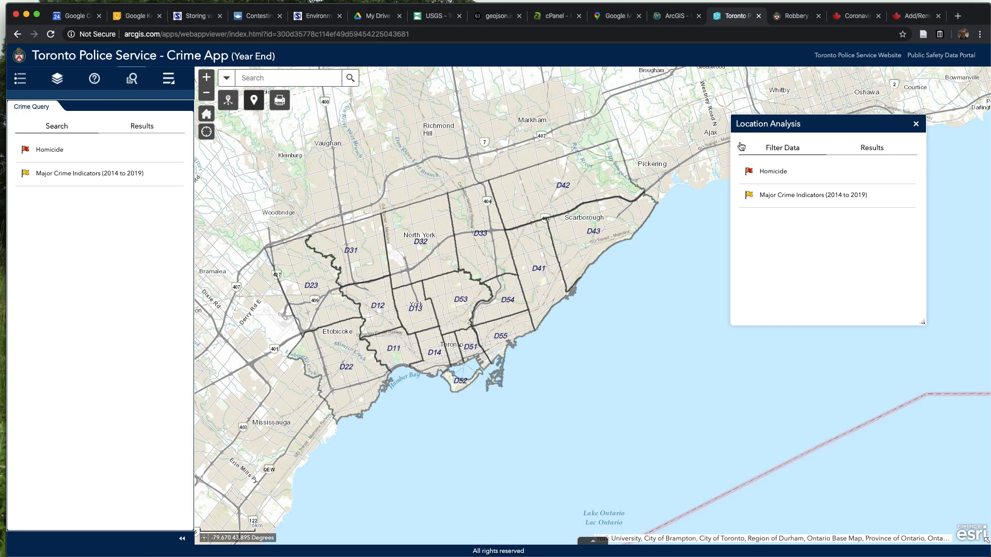
- Start a filter on Major Crime Indicators (2014 to 2019) with Robbery as the major crime
left_click(797, 198)
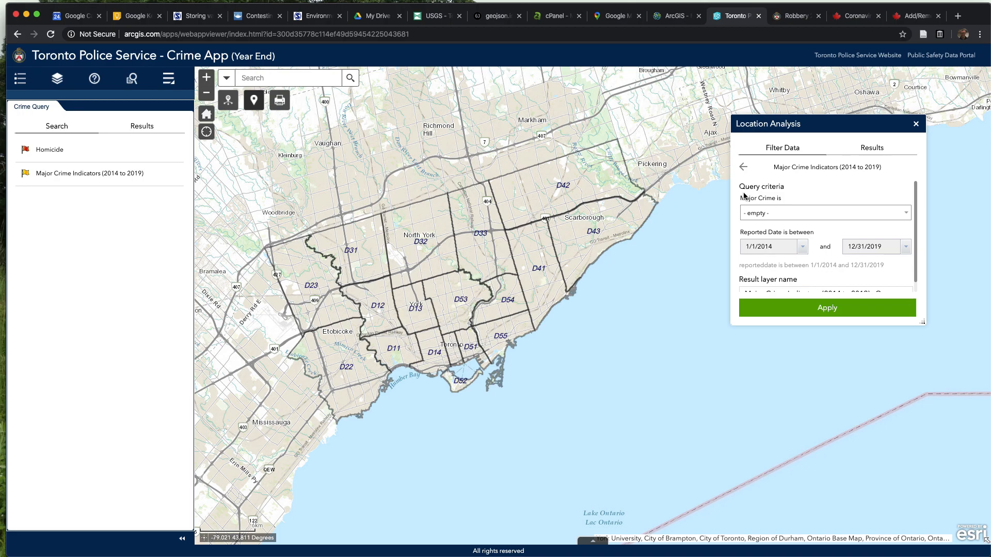
left_click(907, 214)
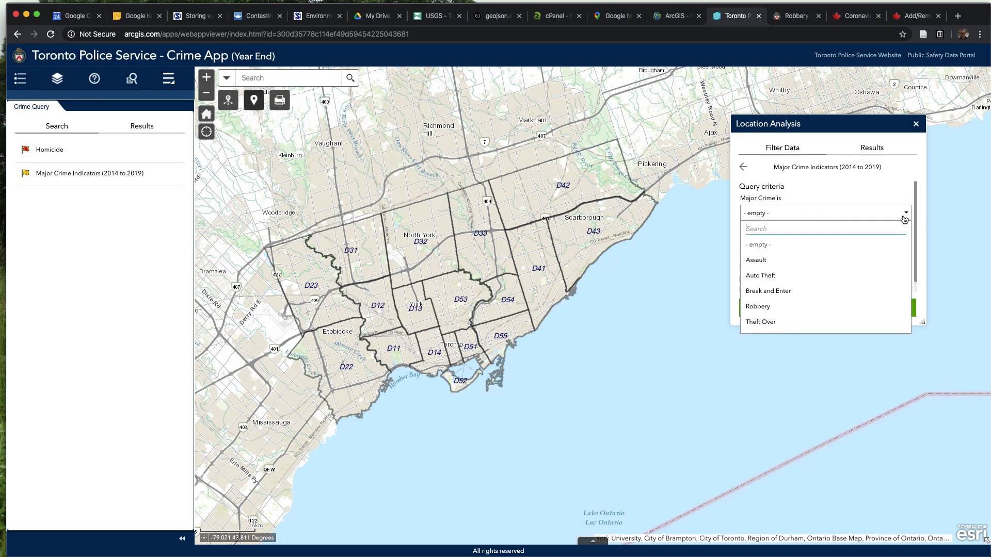
left_click(780, 308)
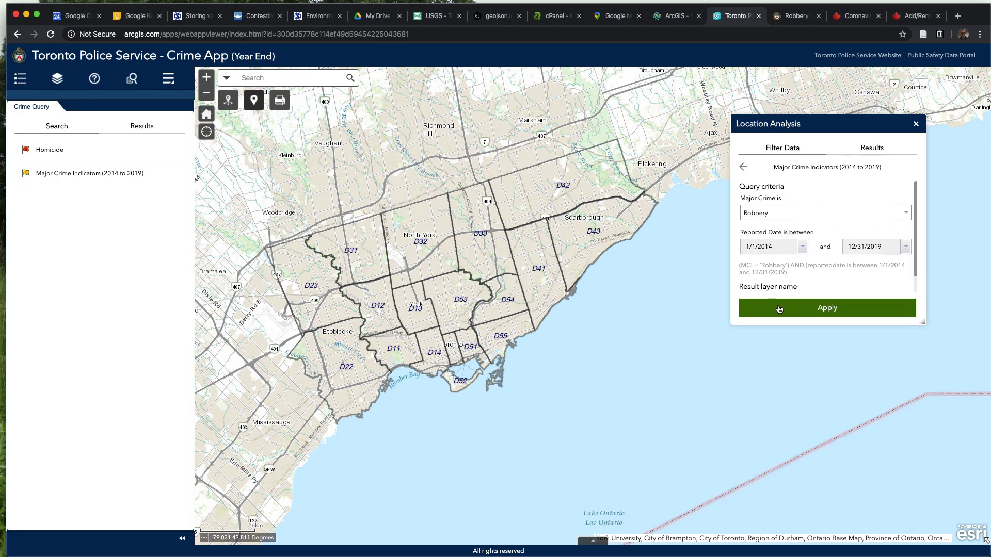
- Set the start of the reported date range to 4/1/2019
left_click(802, 247)
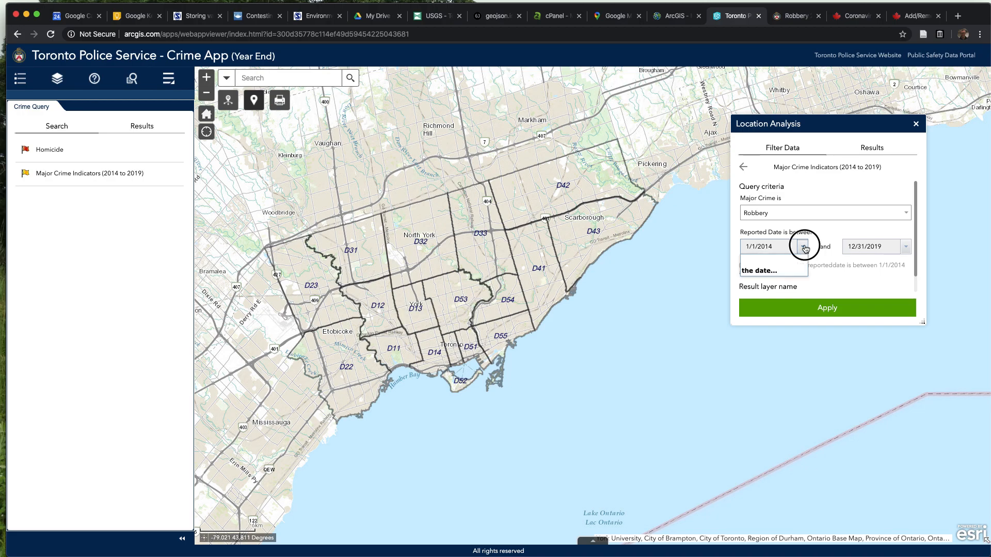
left_click(794, 272)
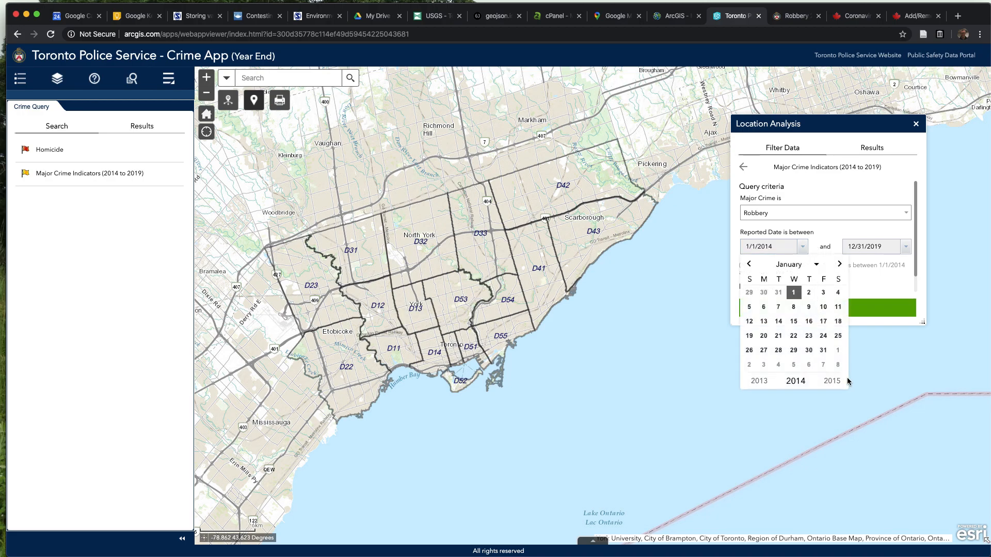
left_click(839, 265)
left_click(839, 265)
left_click(839, 266)
left_click(833, 382)
left_click(833, 382)
left_click(833, 382)
left_click(833, 382)
left_click(833, 382)
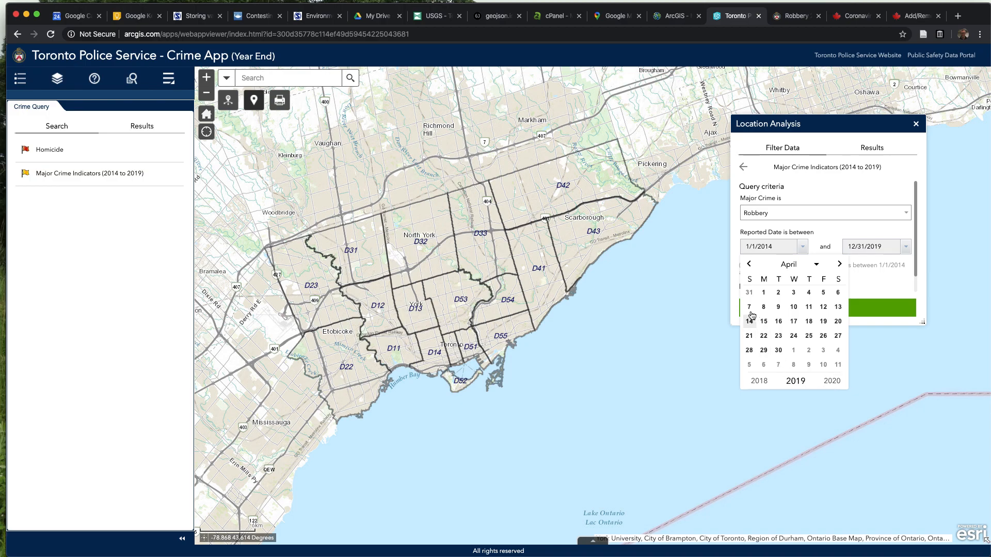
left_click(764, 293)
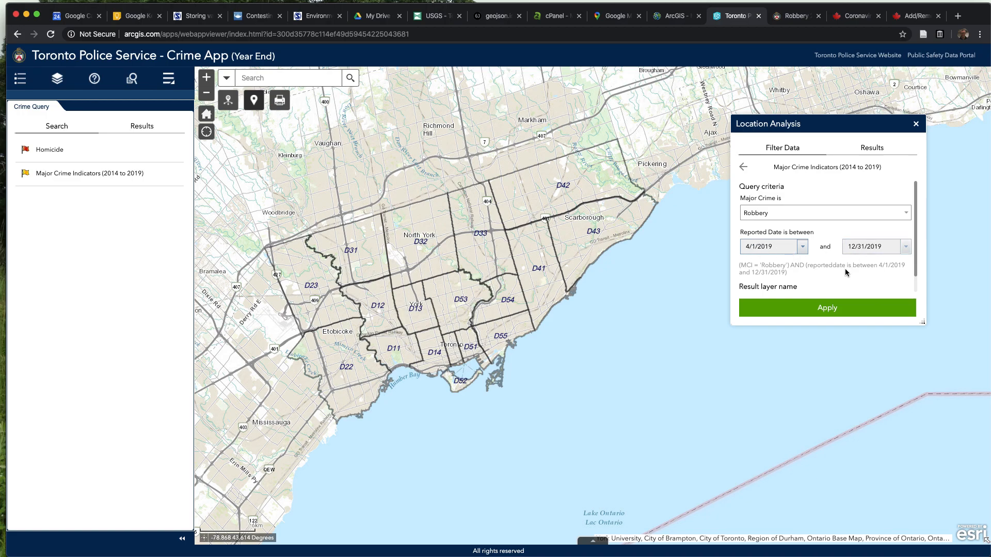
- Enlarge the Location Analysis window to show all query criteria and apply the robbery filter
scroll(795, 271, "down", 1)
scroll(795, 271, "down", 2)
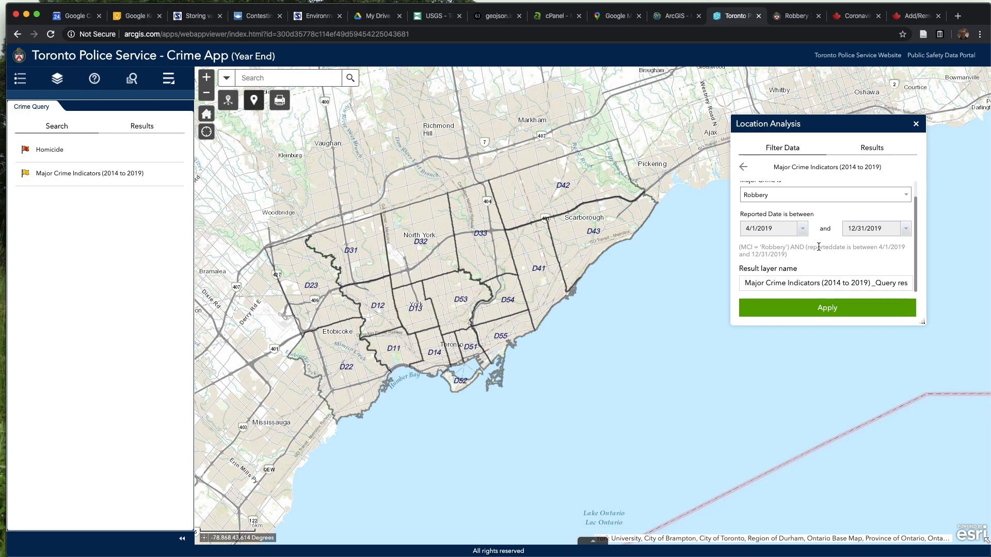
scroll(813, 261, "up", 2)
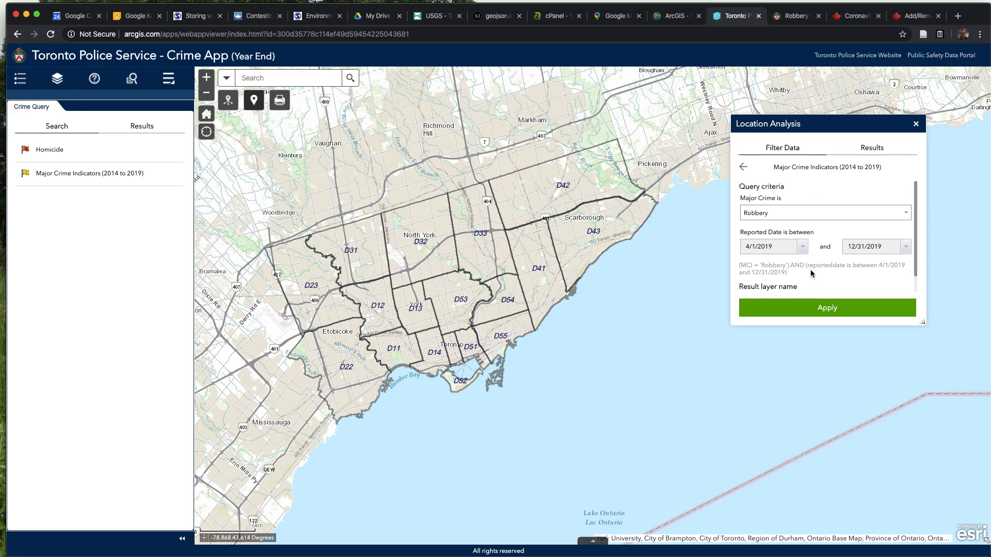
scroll(811, 269, "down", 2)
left_click(923, 306)
scroll(907, 240, "up", 2)
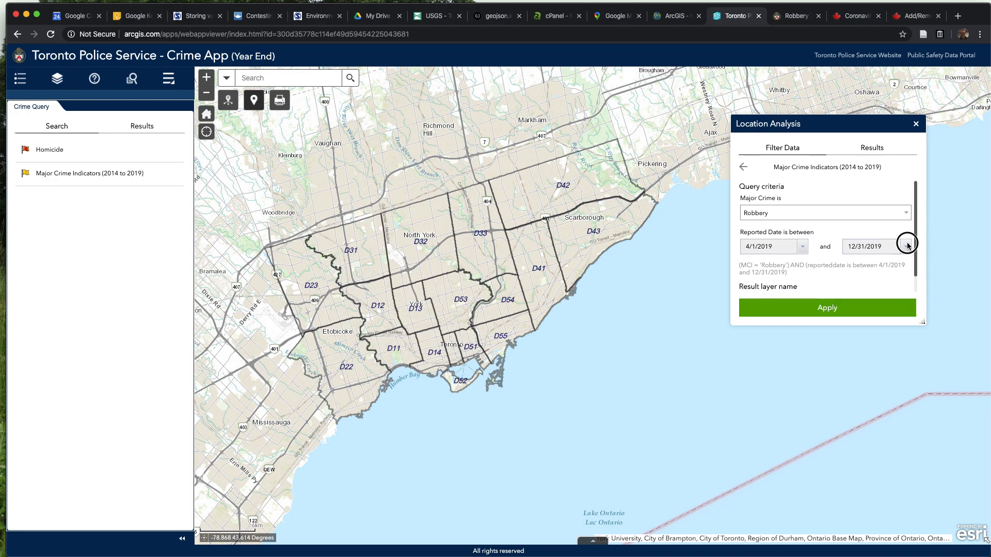
scroll(908, 248, "down", 2)
left_click_drag(923, 322, 948, 427)
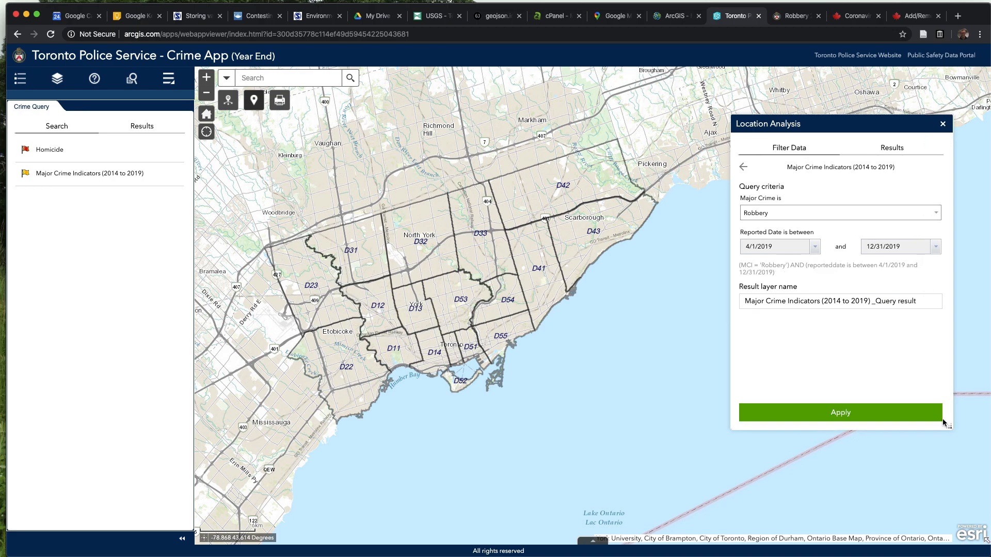
left_click(851, 420)
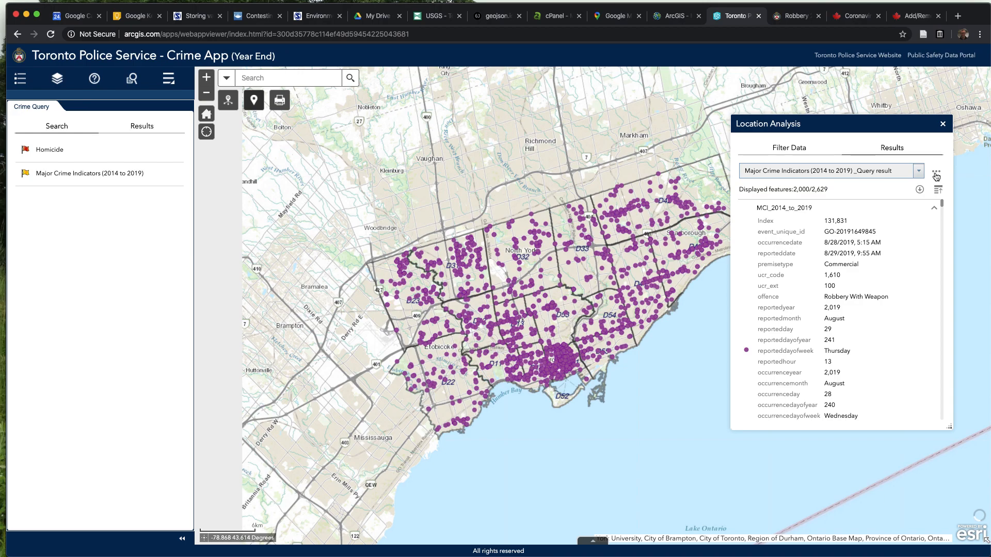
- Return to the list of datasets to filter, and close and reopen the Location Analysis window
left_click(800, 150)
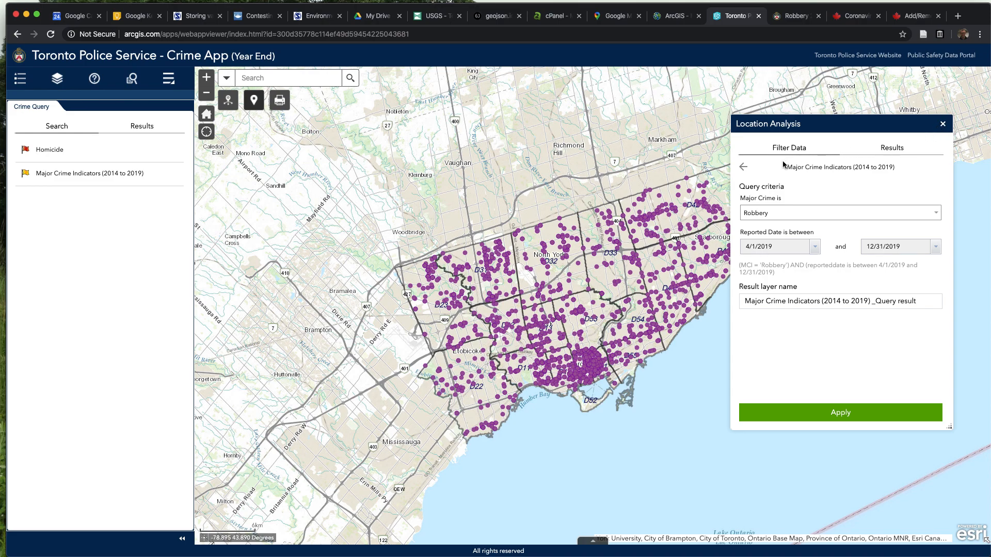
left_click(744, 167)
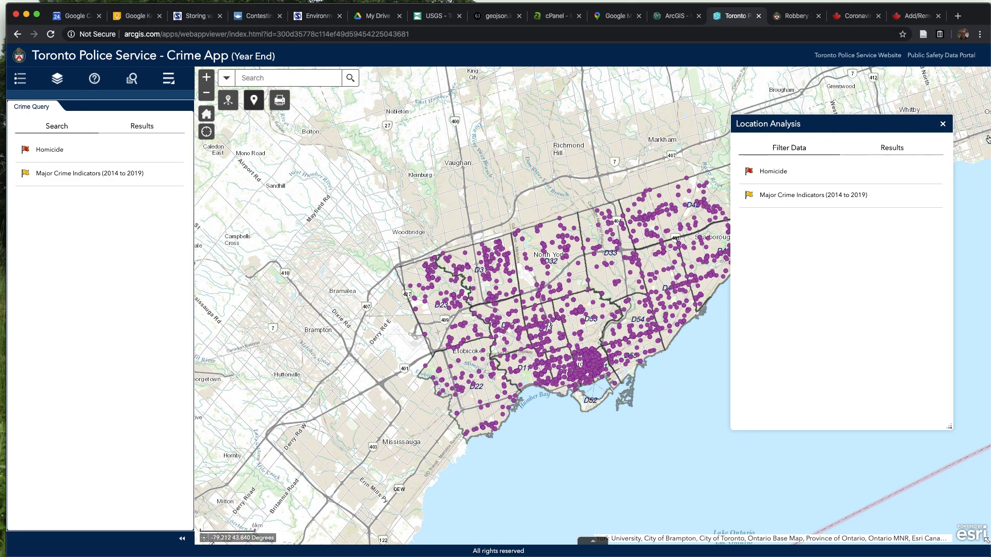
left_click(944, 124)
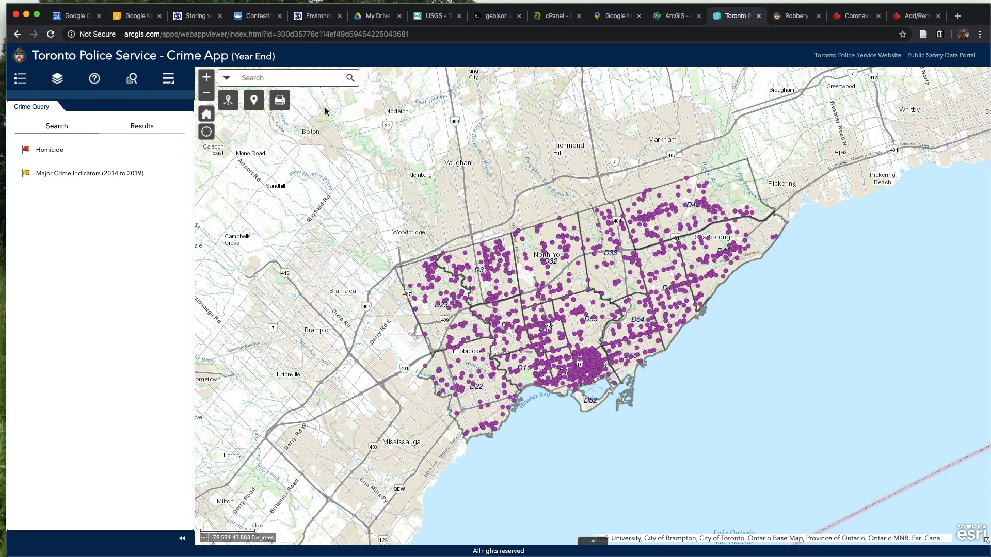
left_click(254, 105)
left_click(781, 284)
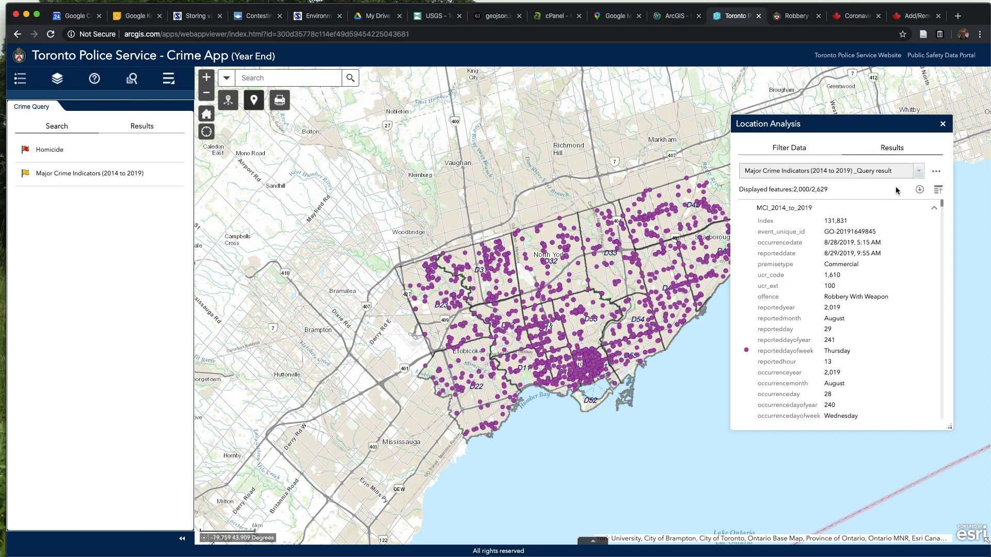
- Collapse the first result record and review the actions available for the query result without choosing one
left_click(935, 211)
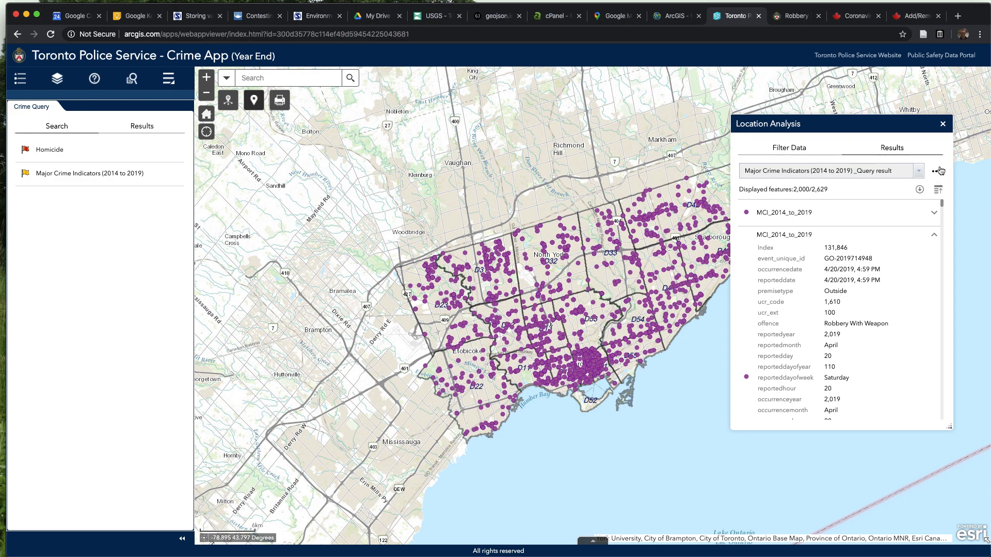
left_click(936, 171)
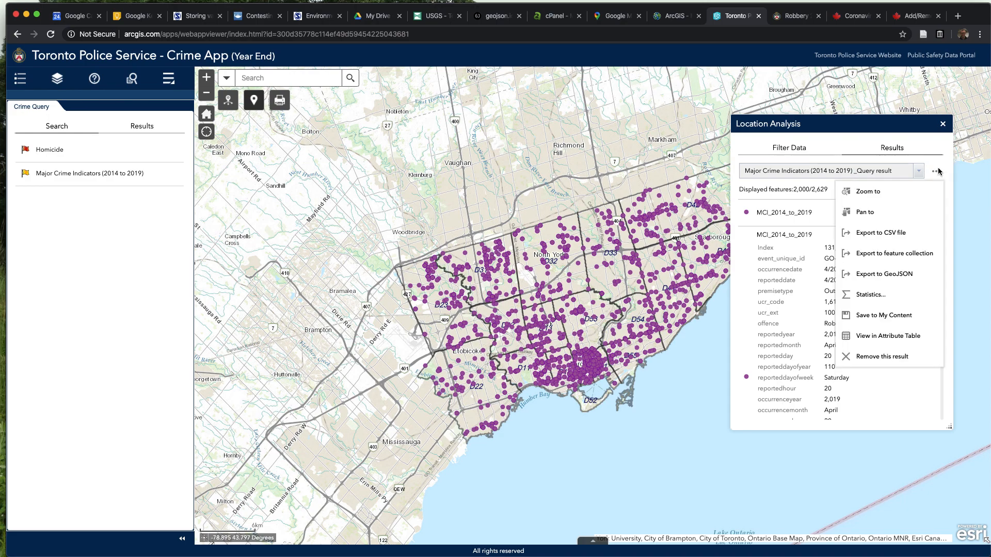
left_click(937, 171)
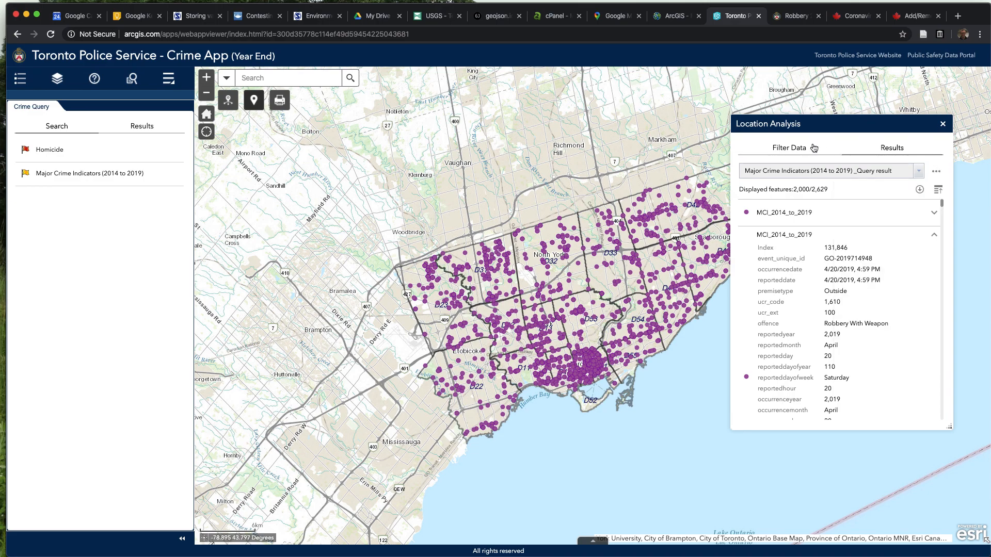
- Start a second filter on Major Crime Indicators (2014 to 2019) with the major crime set to Robbery
left_click(802, 155)
left_click_drag(678, 174, 620, 182)
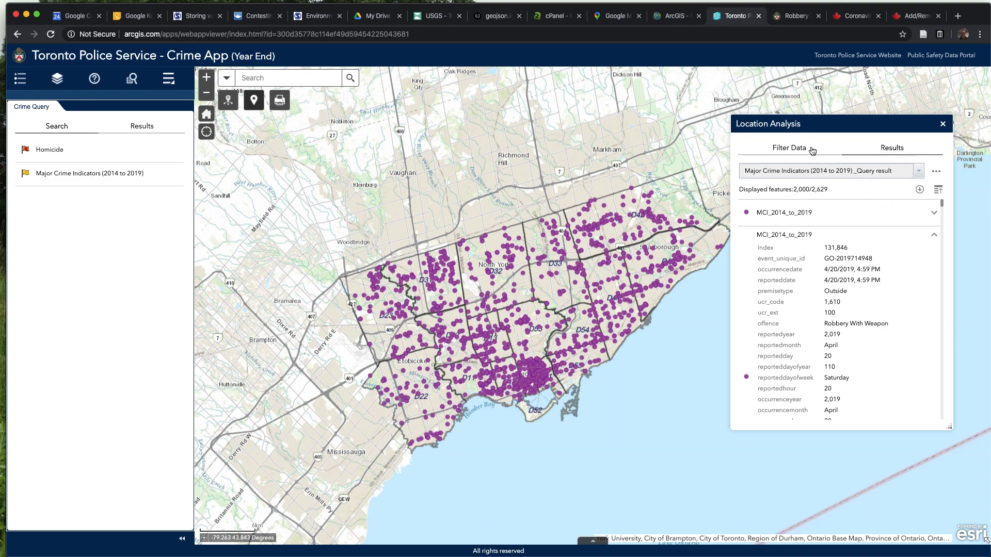
left_click(789, 149)
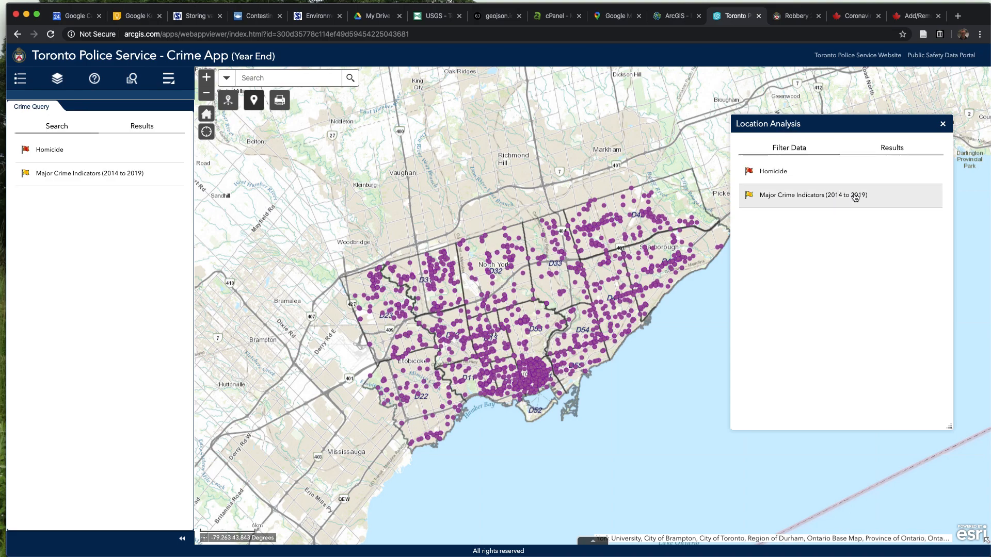
left_click(821, 196)
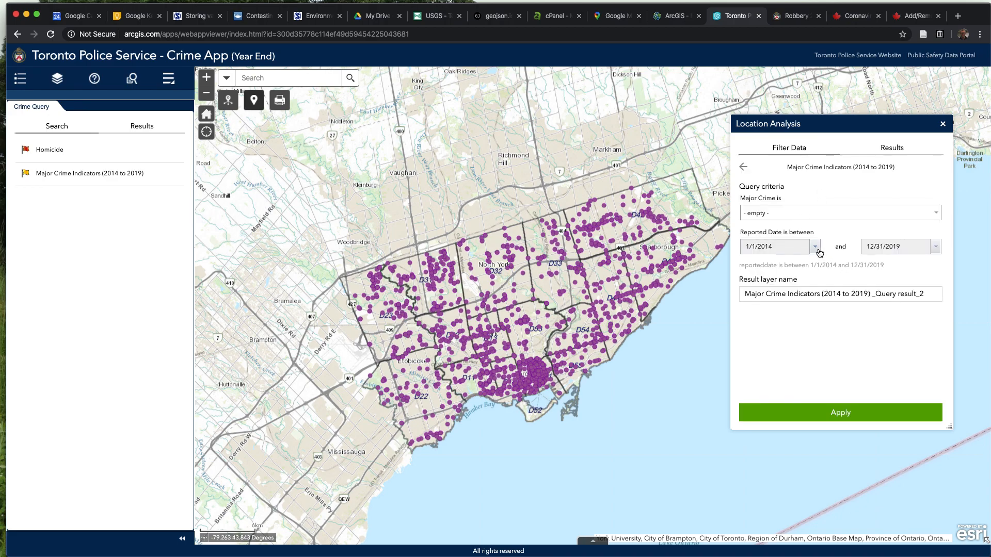
left_click(798, 212)
left_click(792, 308)
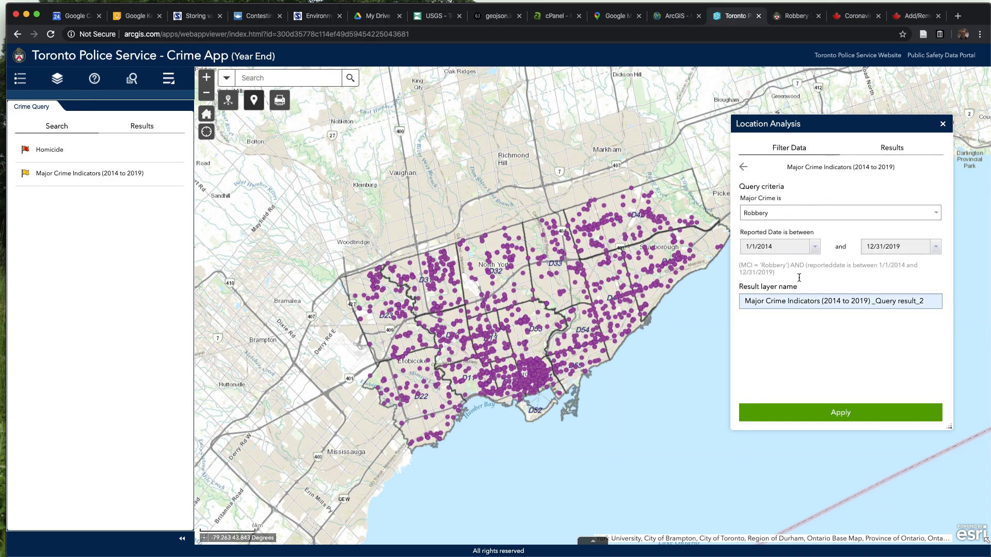
- Set the second filter's reported date range to start on 7/1/2019
left_click(815, 247)
left_click(794, 272)
left_click(838, 384)
left_click(838, 384)
left_click(839, 384)
left_click(832, 382)
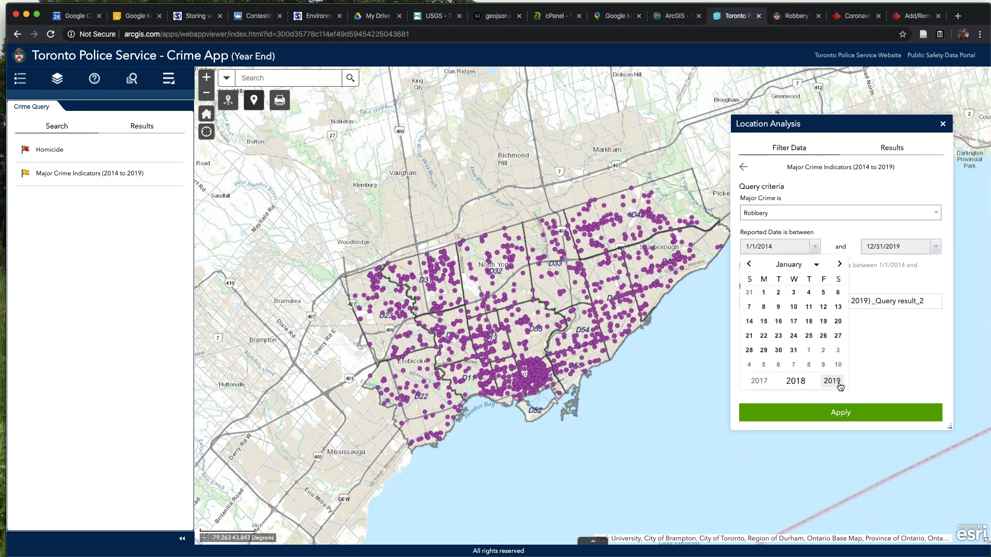
left_click(832, 381)
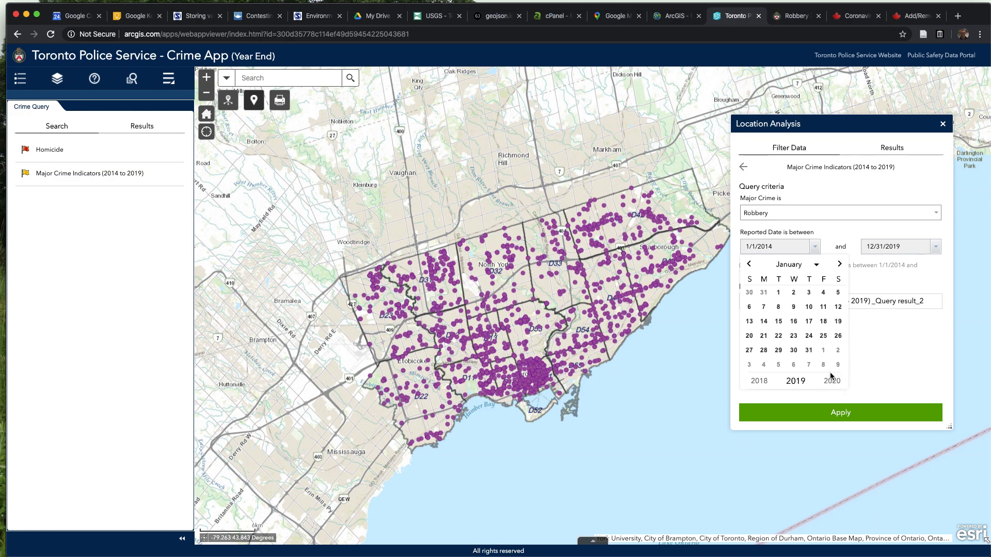
left_click(840, 265)
left_click(840, 266)
left_click(839, 265)
left_click(840, 266)
left_click(839, 265)
left_click(839, 265)
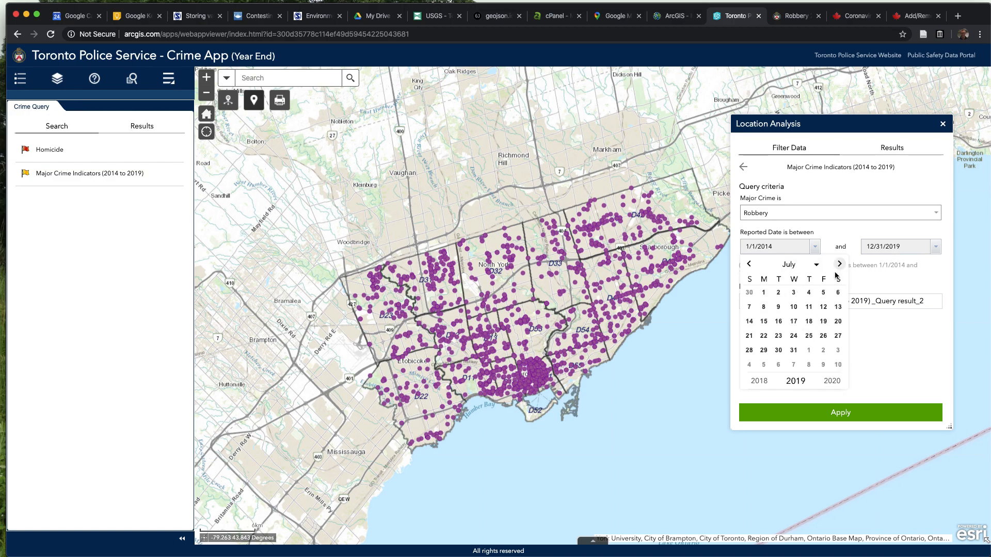
left_click(763, 293)
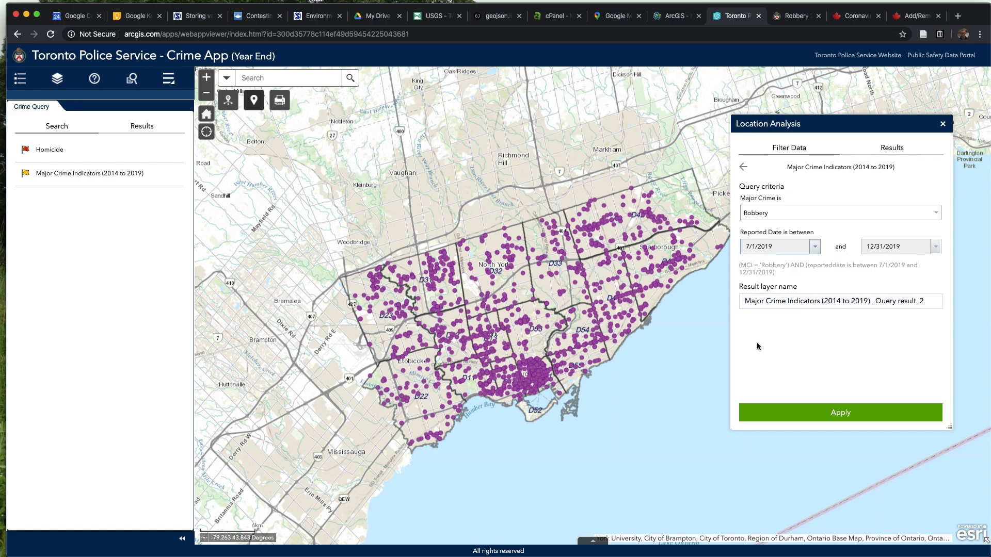
- Apply the second filter, export its result to a CSV file, and move the Location Analysis window aside
left_click(851, 418)
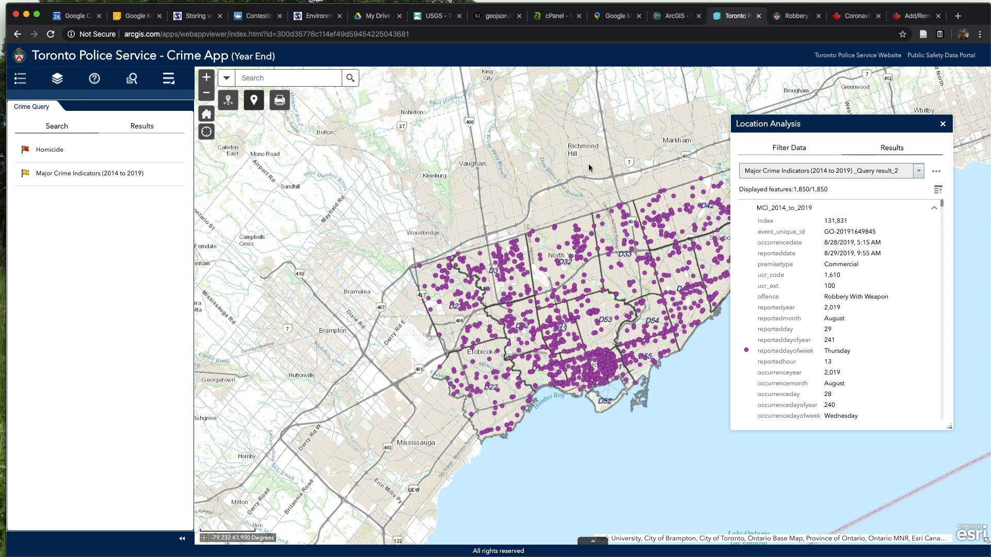
left_click_drag(624, 188, 516, 212)
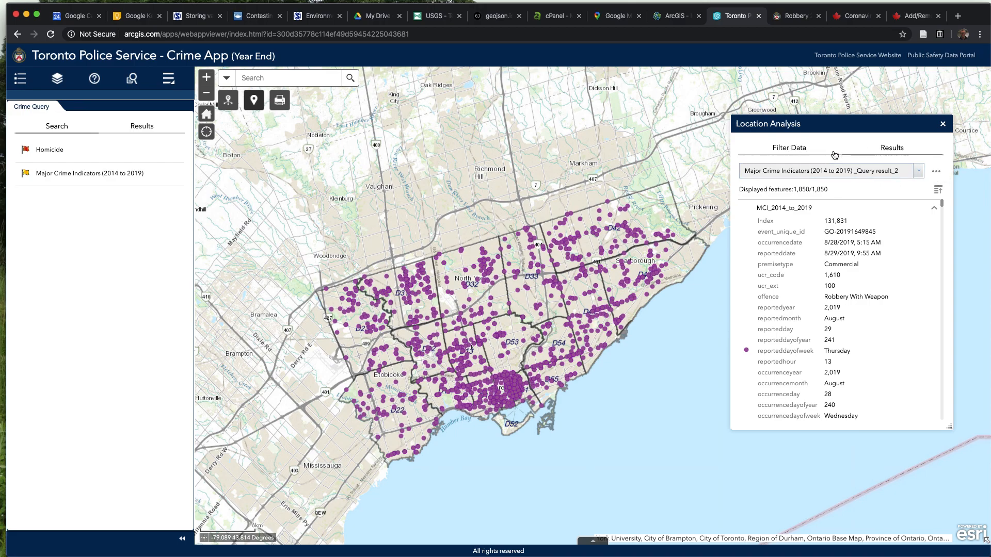
left_click(936, 173)
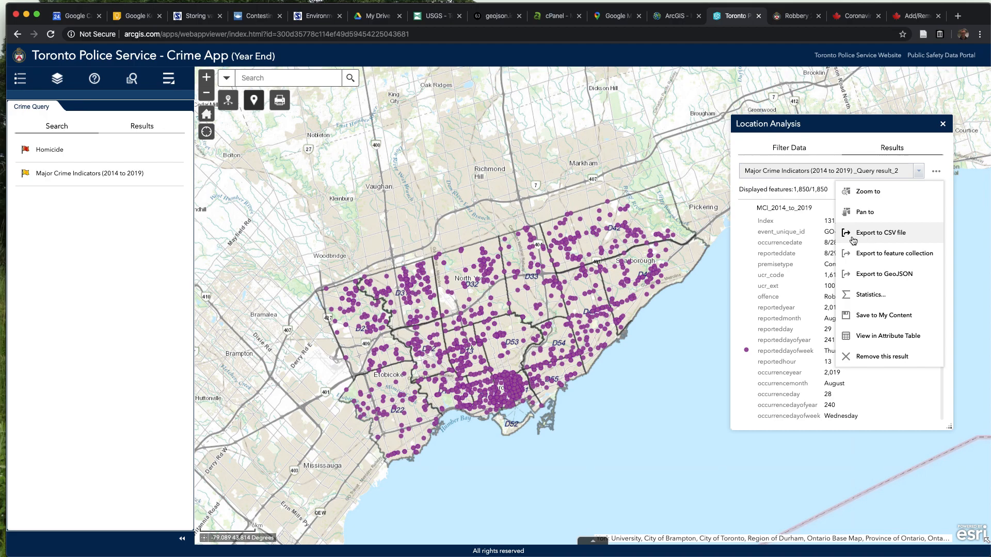
left_click(890, 240)
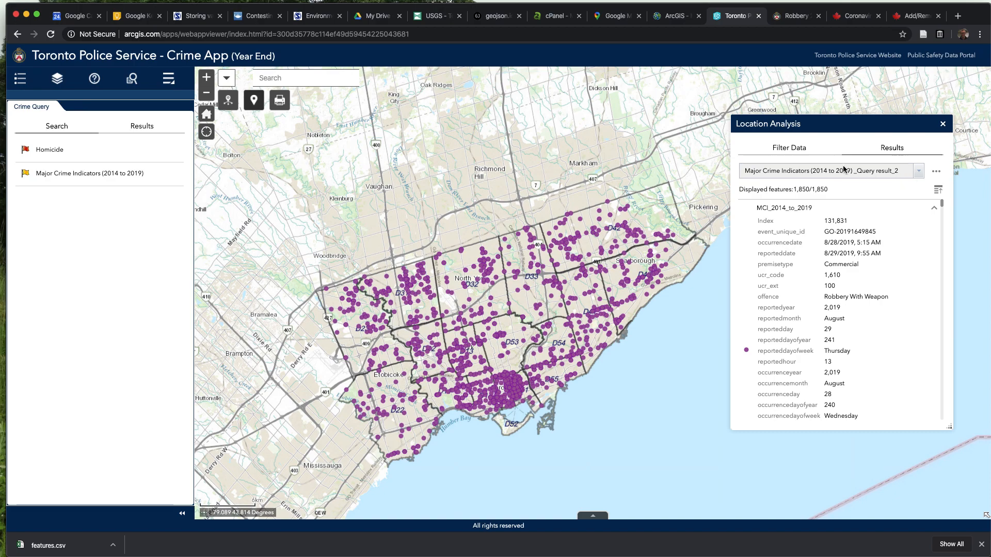
left_click_drag(905, 122, 419, 120)
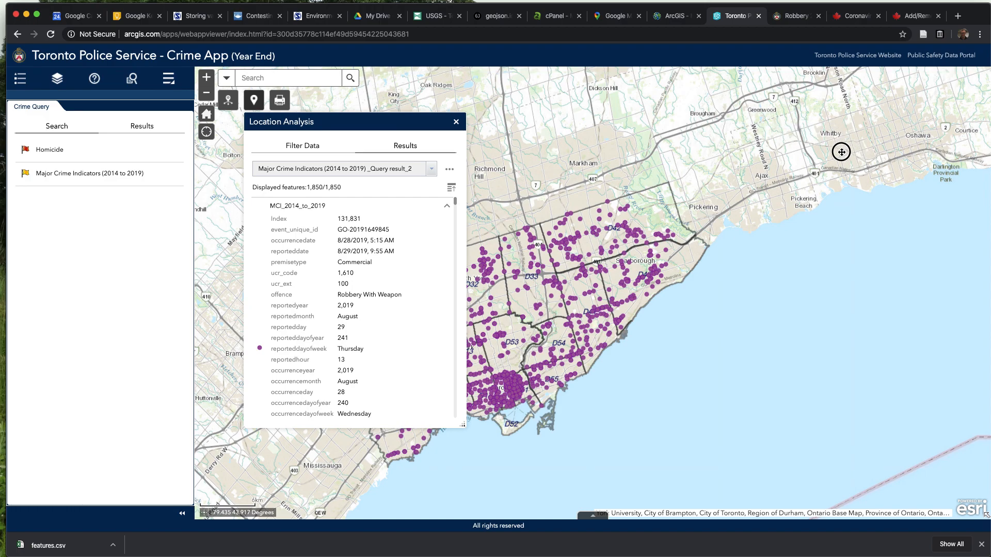
- Switch to the ArcGIS Online map and review the file formats accepted for adding a layer from file, without importing anything
left_click(662, 16)
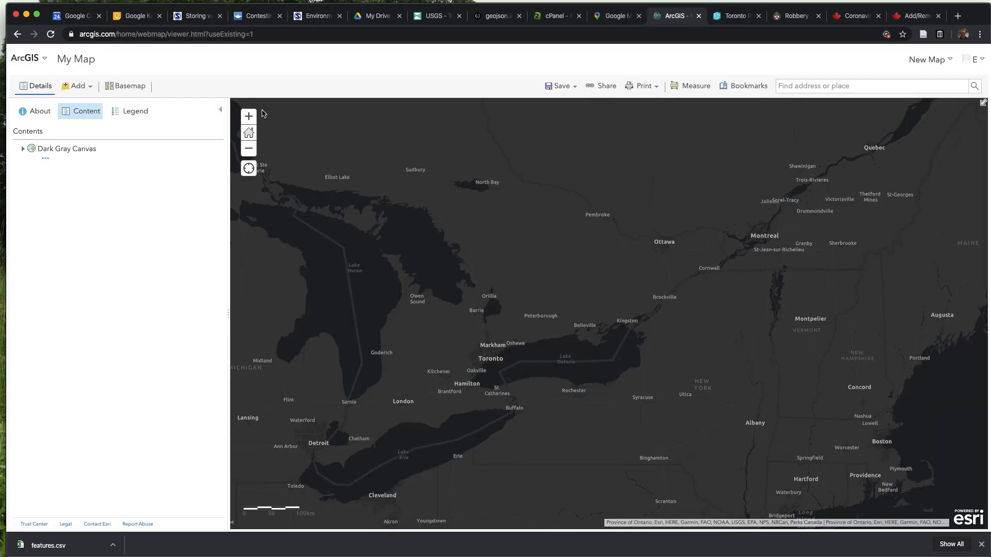
left_click(75, 88)
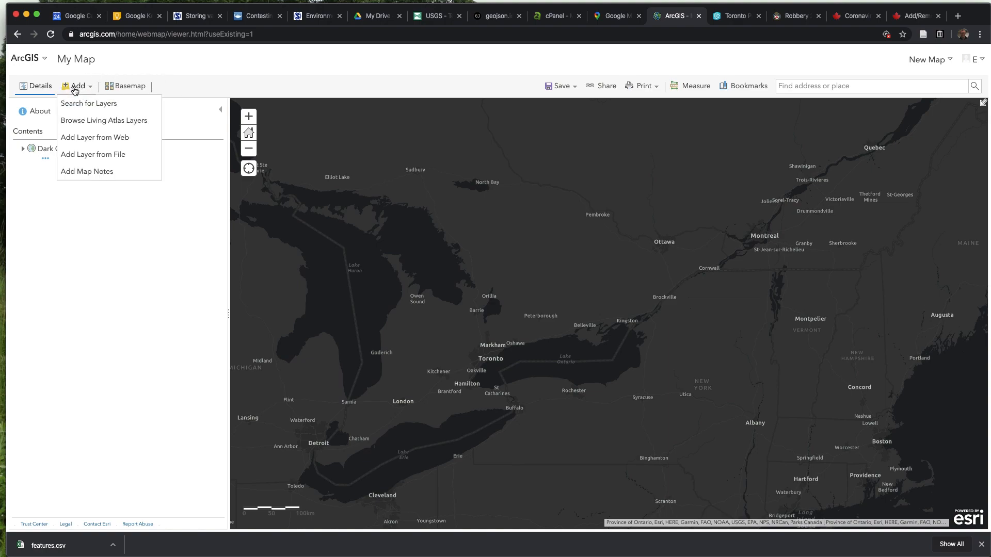
left_click(93, 155)
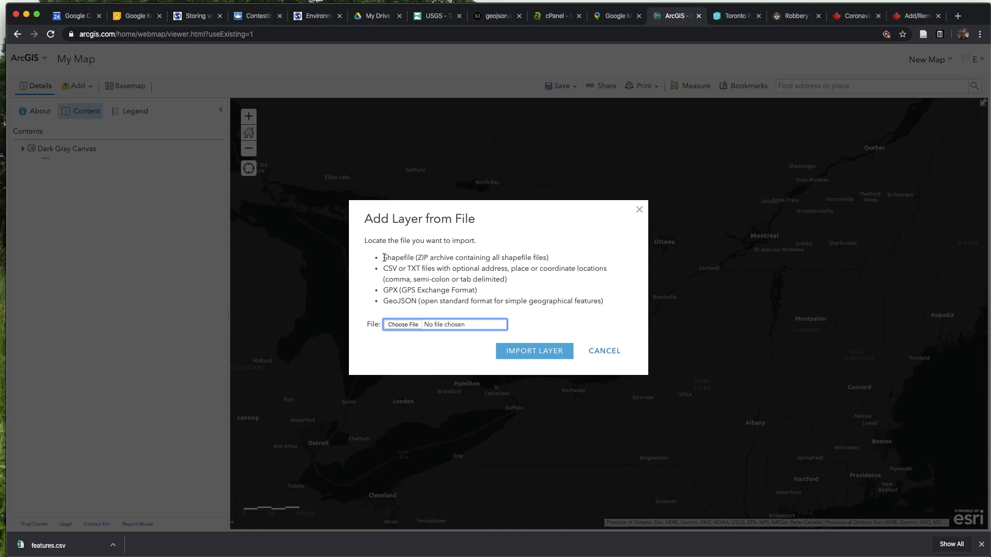
left_click_drag(383, 258, 461, 259)
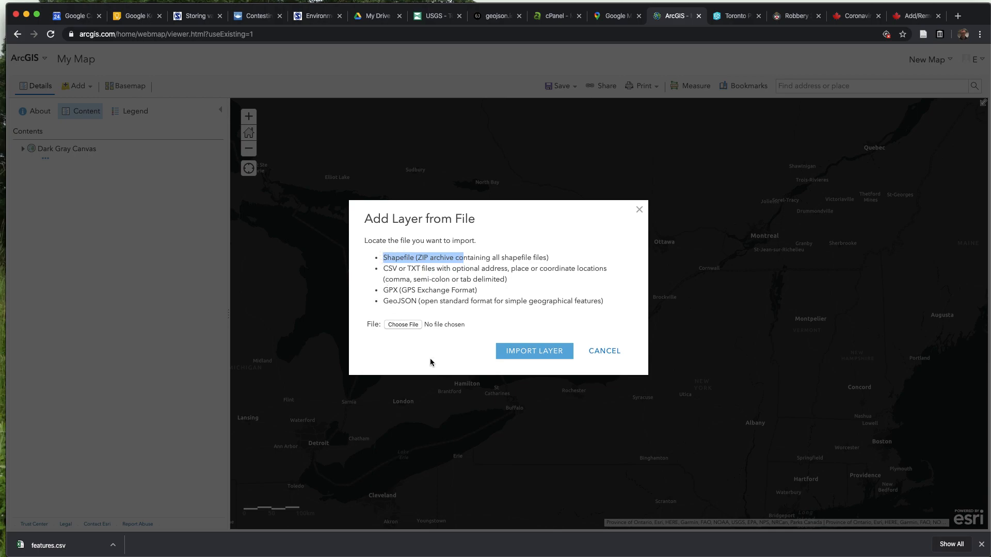
left_click_drag(384, 269, 395, 267)
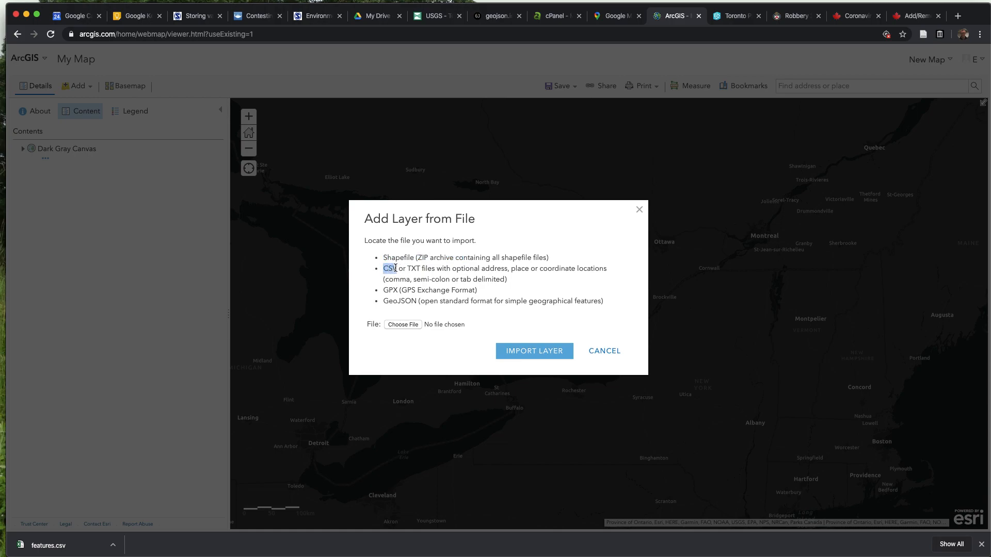
left_click(398, 277)
left_click_drag(385, 301, 414, 302)
left_click(594, 351)
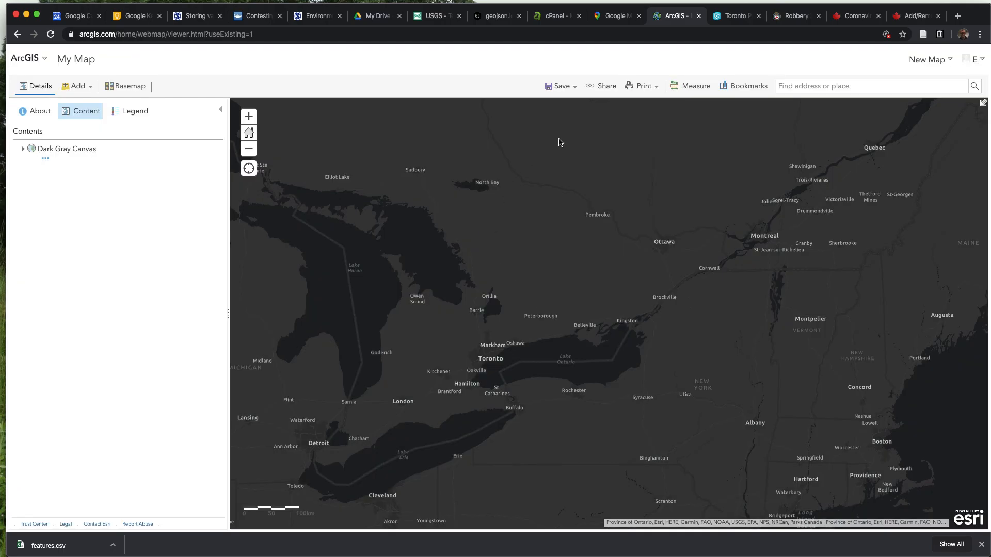
- Return to the Crime App, move the Location Analysis window clear of the crime points, and export the second query result to GeoJSON
left_click(725, 15)
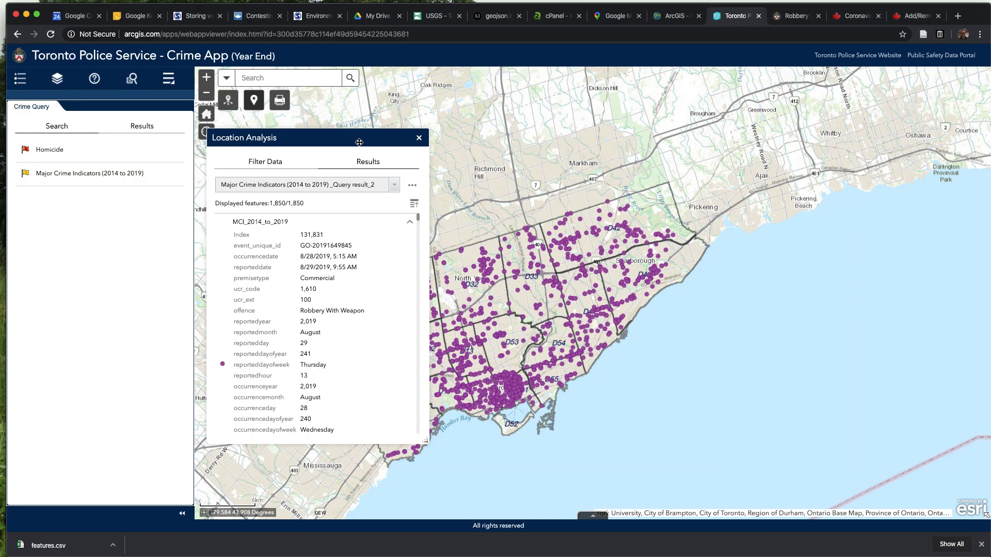
left_click_drag(360, 142, 393, 147)
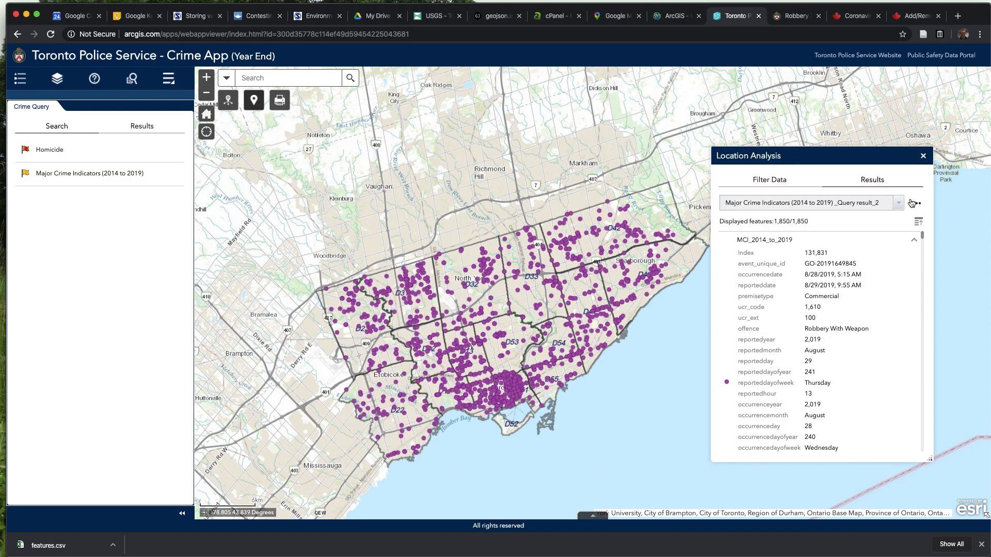
left_click(913, 203)
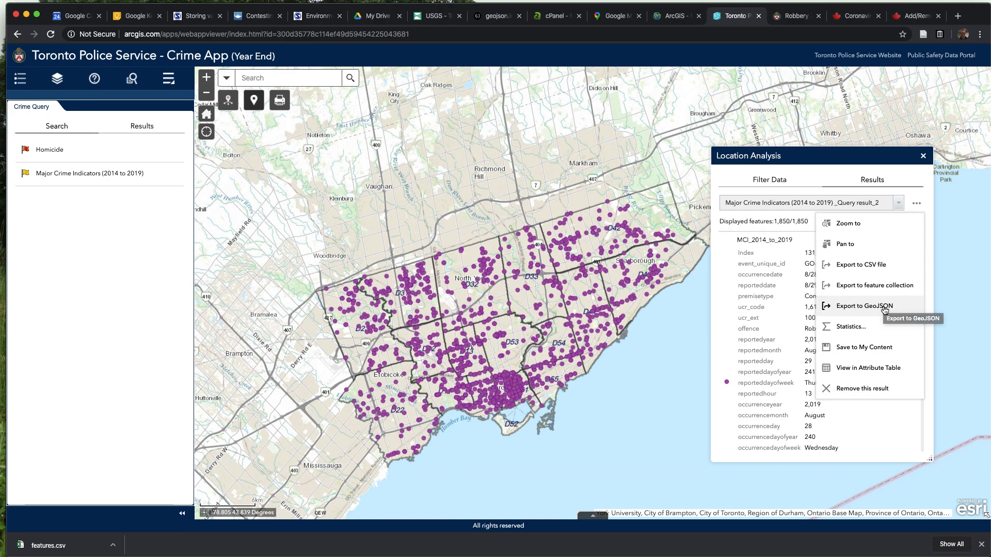
left_click(885, 306)
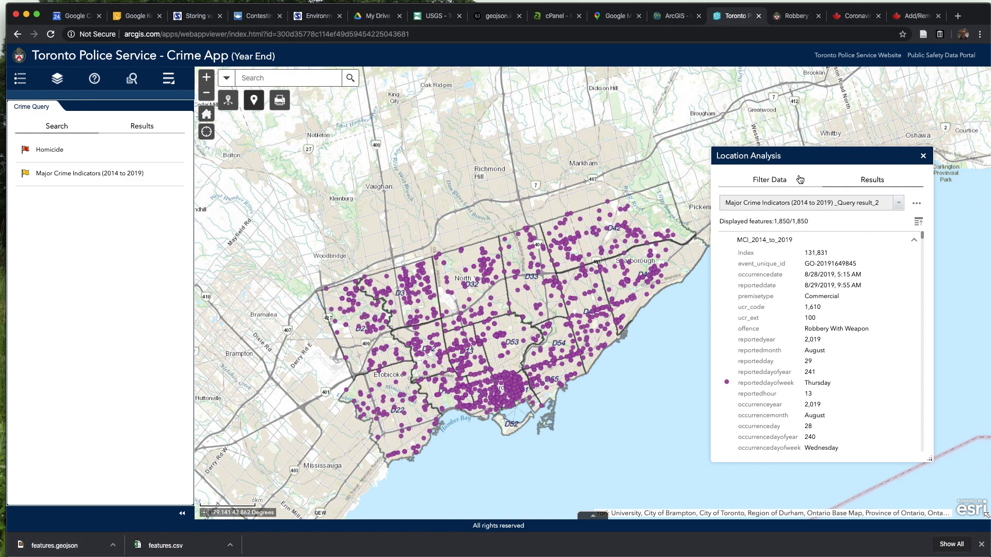
- Import features.geojson from the Downloads folder as a new layer in the ArcGIS Online map
left_click(672, 17)
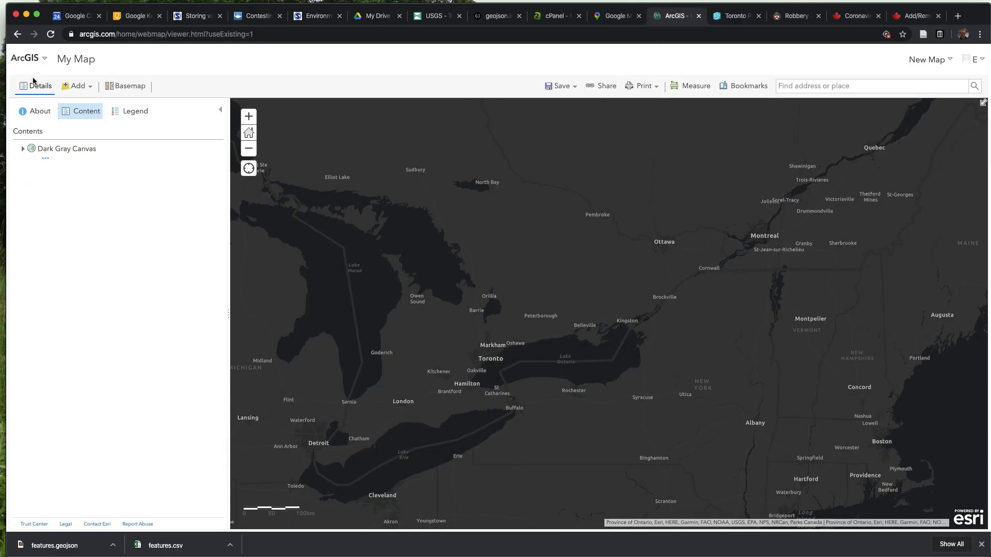
left_click(79, 86)
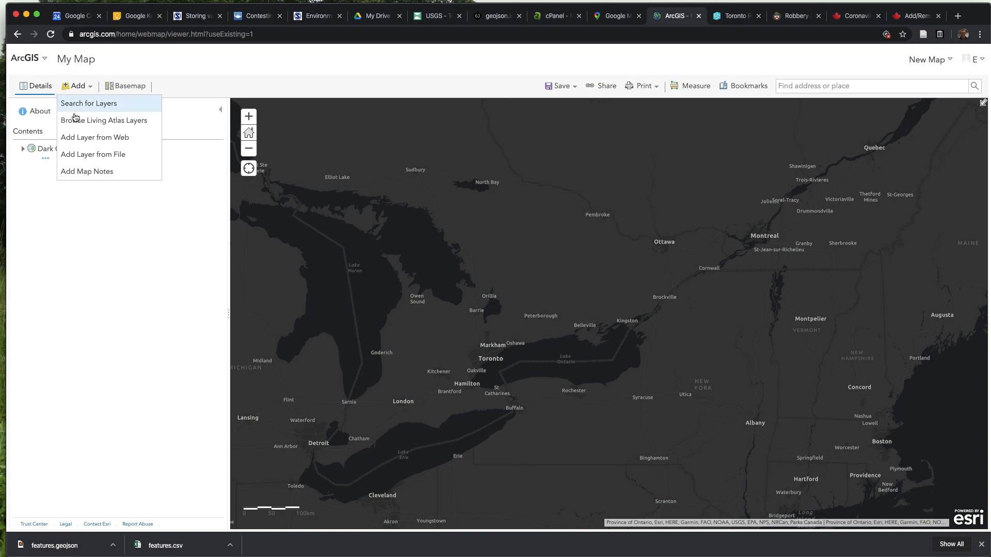
left_click(98, 155)
left_click(390, 325)
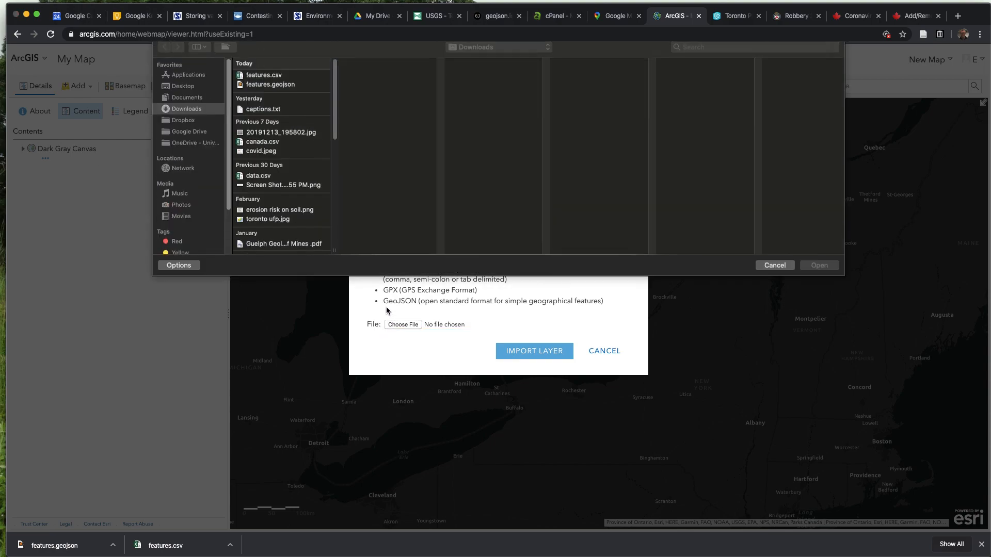
left_click(259, 91)
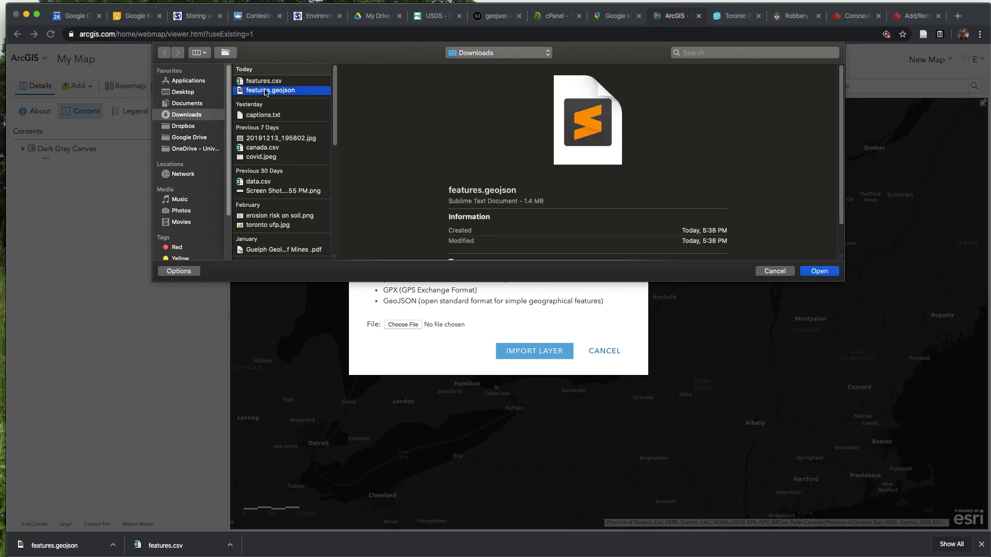
left_click(821, 272)
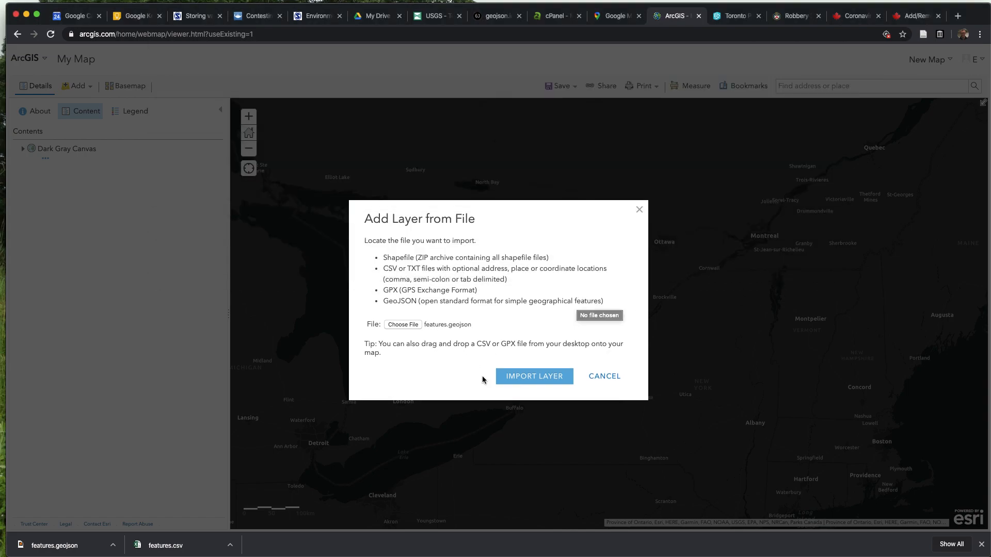
left_click(535, 379)
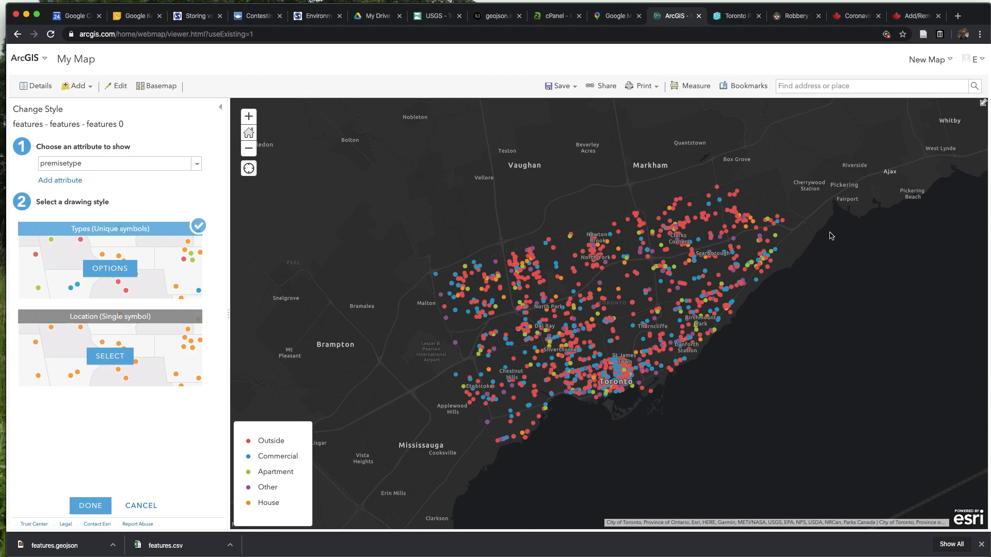
- Look through the layer's available attributes and style the imported points by offence
left_click_drag(829, 233, 770, 227)
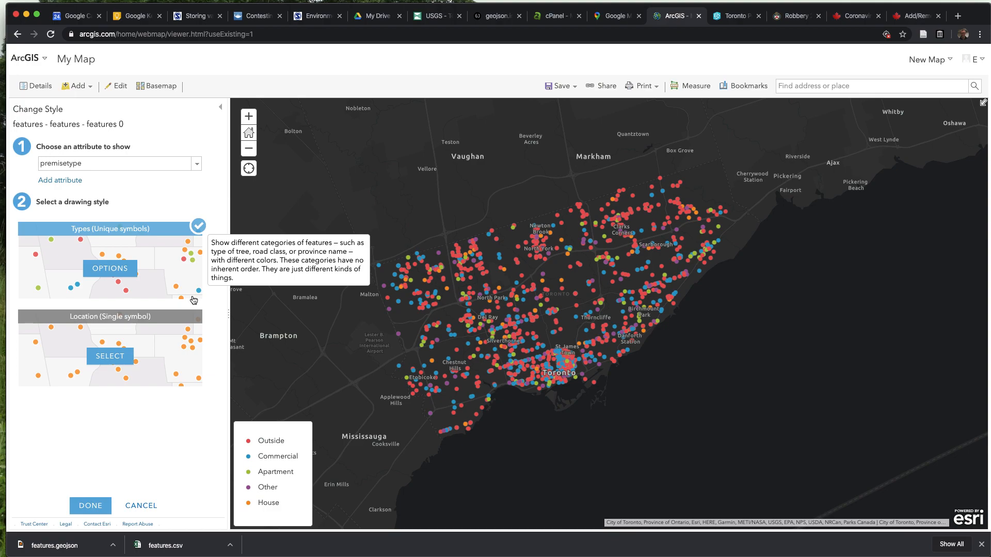
left_click_drag(45, 147, 110, 147)
left_click(117, 148)
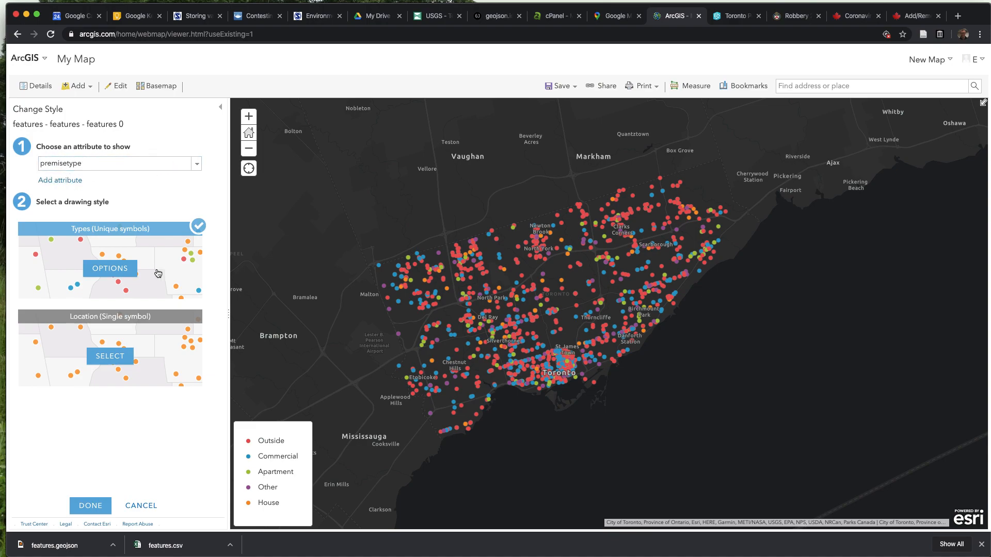
left_click(196, 165)
scroll(149, 205, "up", 5)
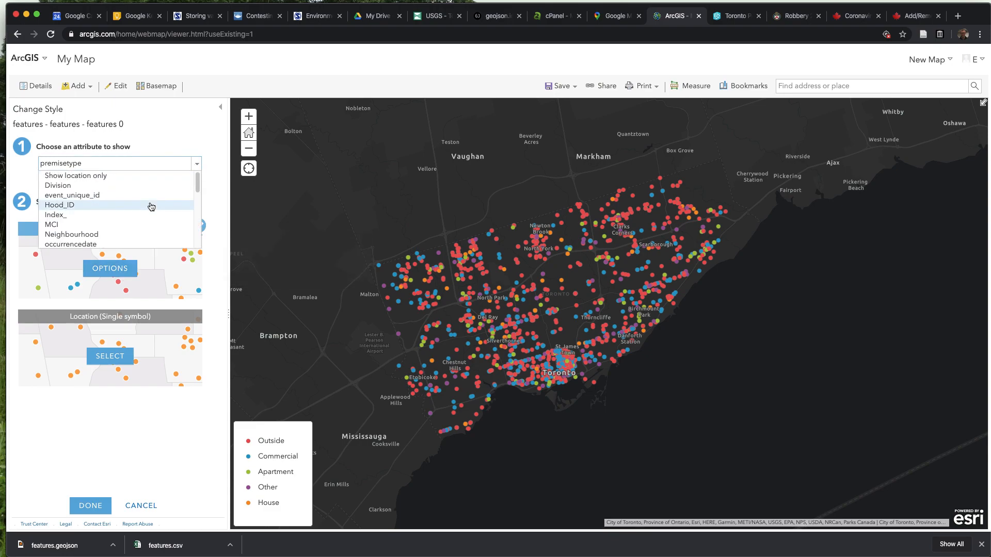
scroll(125, 189, "down", 5)
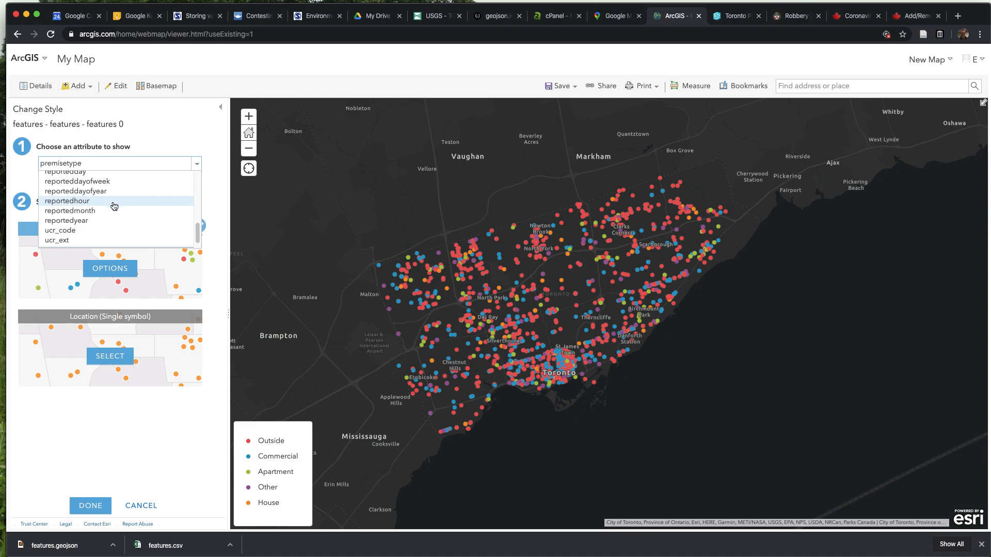
scroll(117, 207, "up", 5)
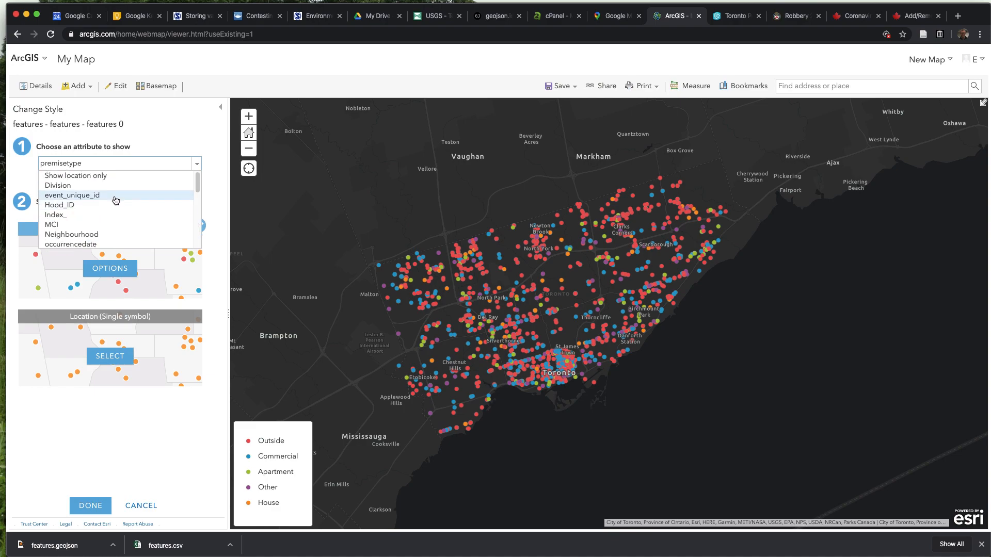
scroll(79, 216, "down", 3)
scroll(83, 216, "up", 5)
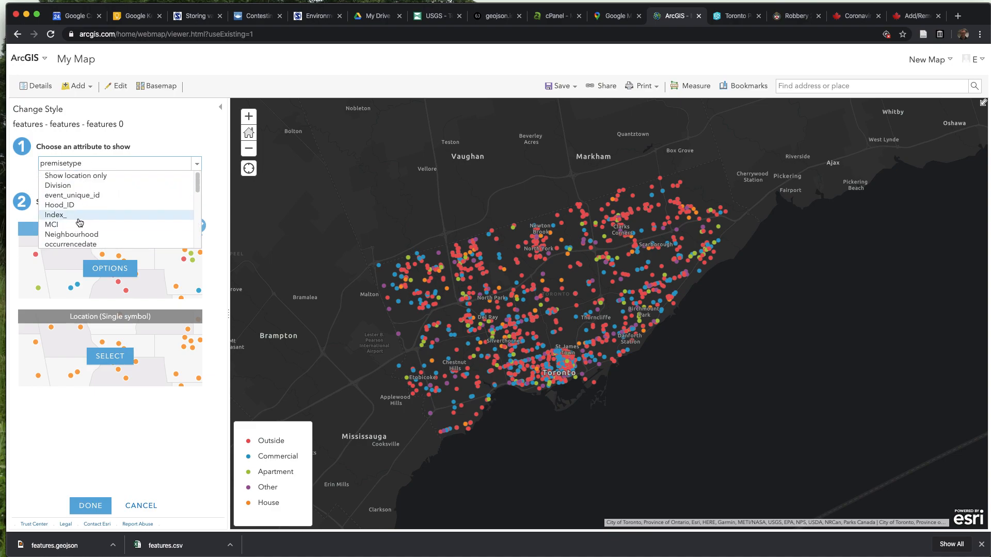
scroll(85, 222, "down", 8)
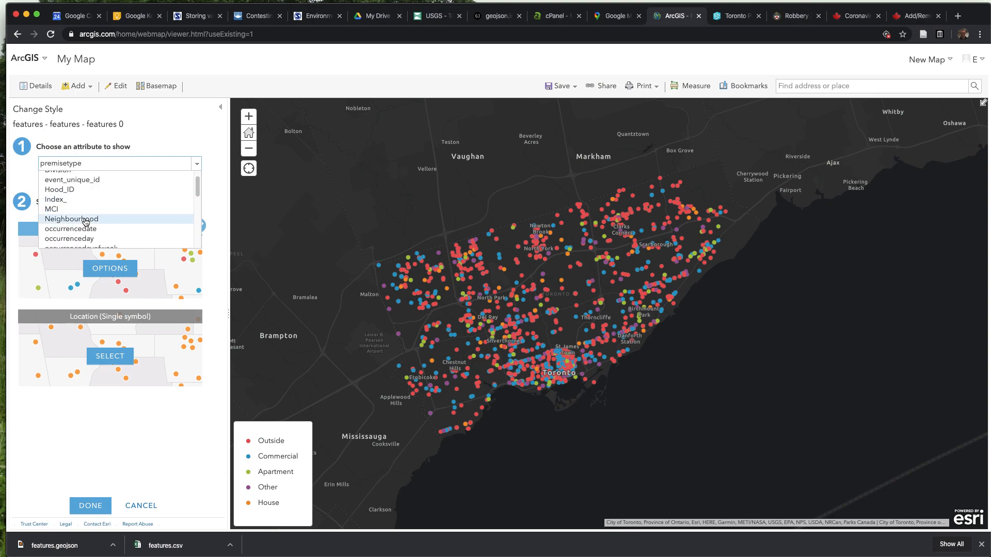
scroll(83, 229, "down", 2)
scroll(86, 222, "up", 4)
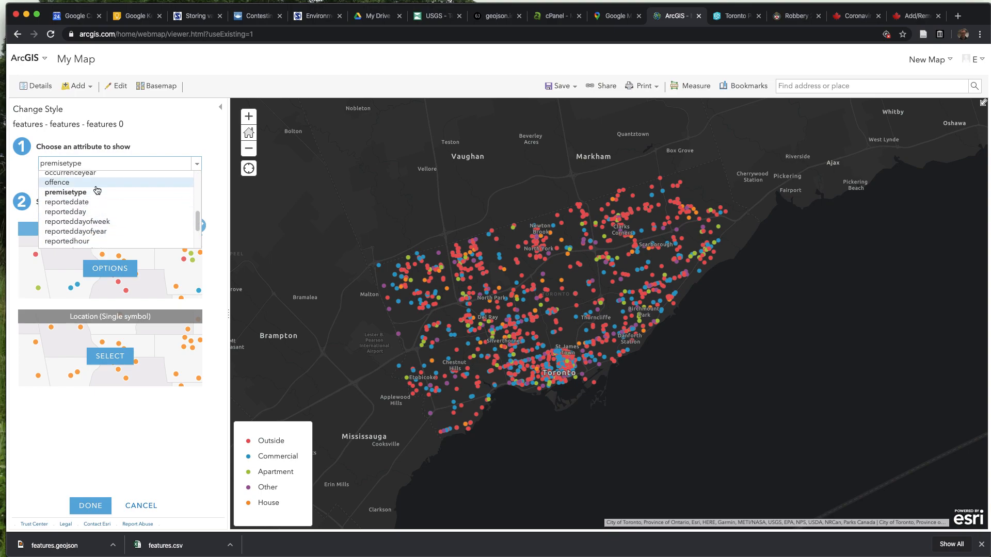
left_click(96, 182)
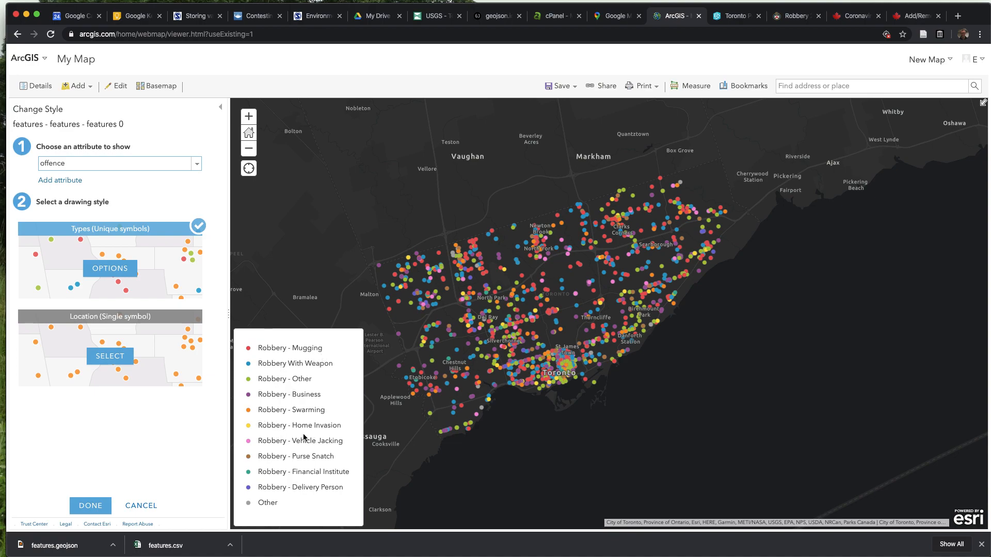
- Set the attribute shown by the layer's style back to premisetype
left_click(196, 164)
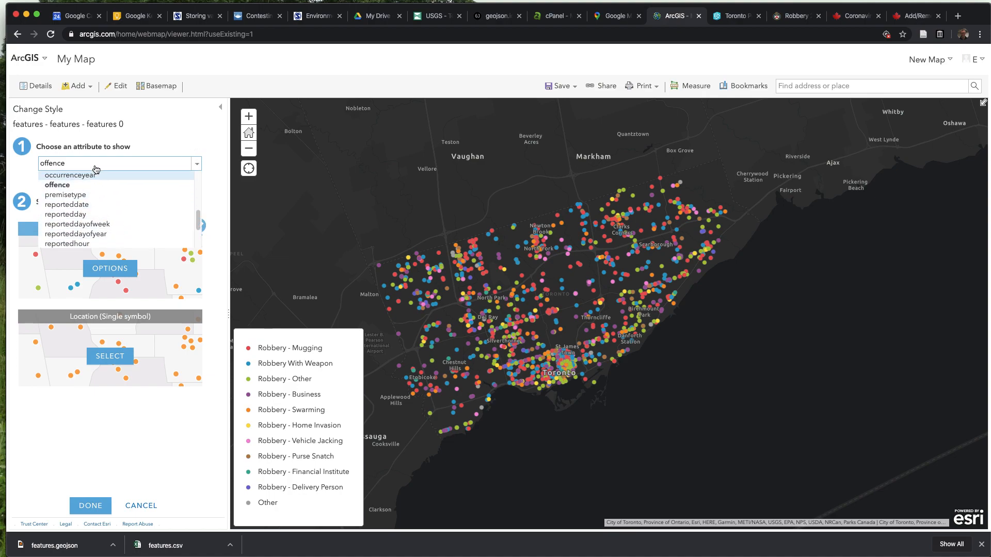
left_click(66, 196)
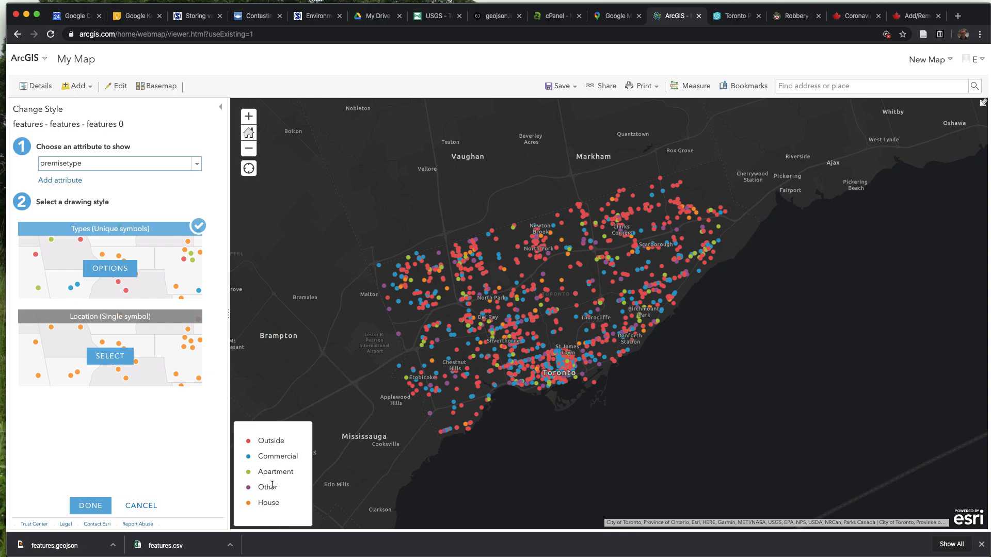
- Examine the Types (Unique symbols) options, including the Outside symbol's shape and fill and the overall transparency, then cancel without changes
left_click(122, 274)
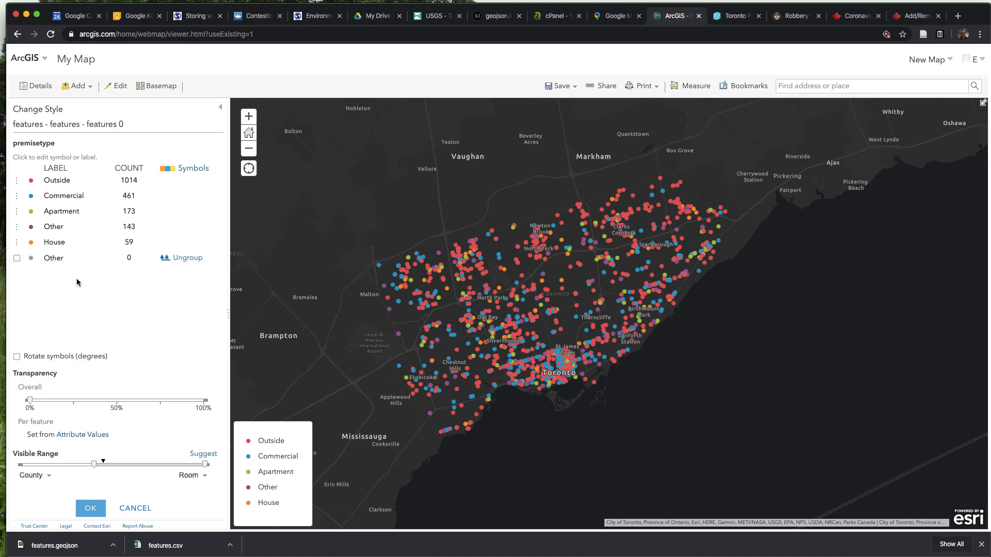
left_click(32, 181)
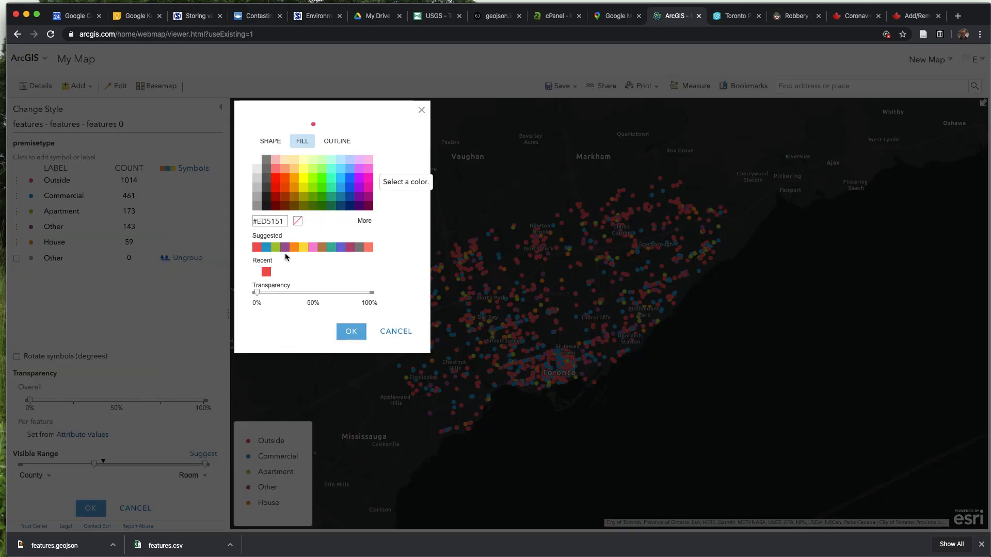
left_click(264, 140)
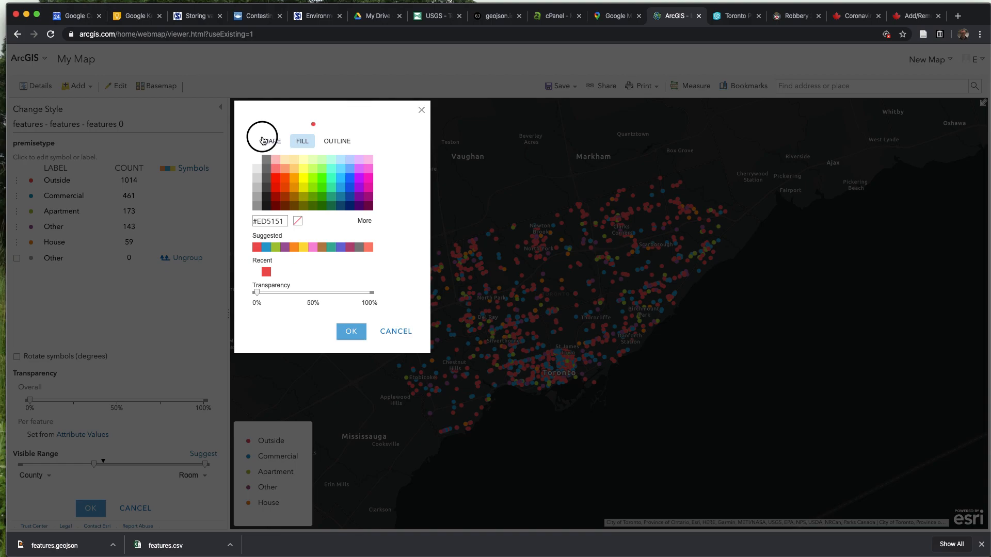
scroll(348, 255, "down", 3)
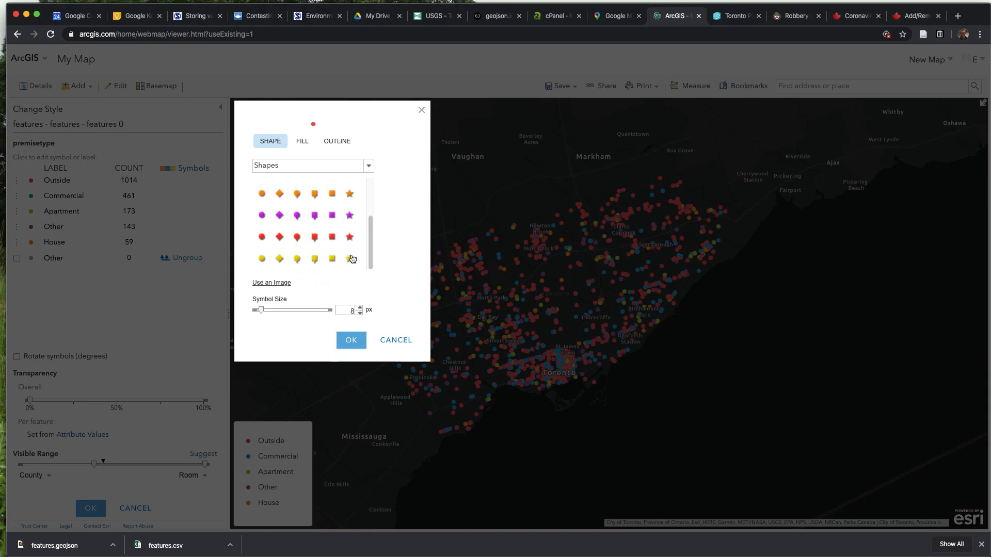
left_click(302, 141)
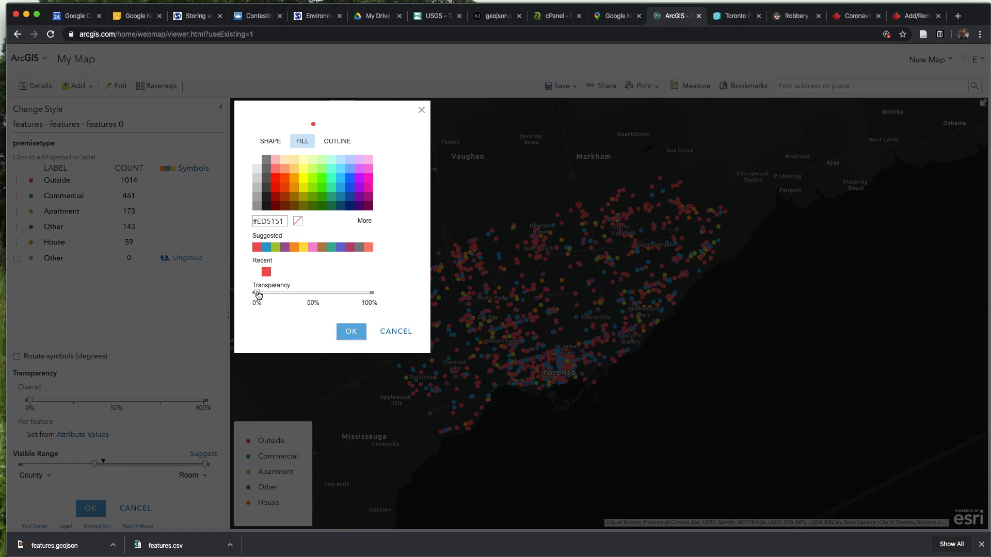
left_click(396, 334)
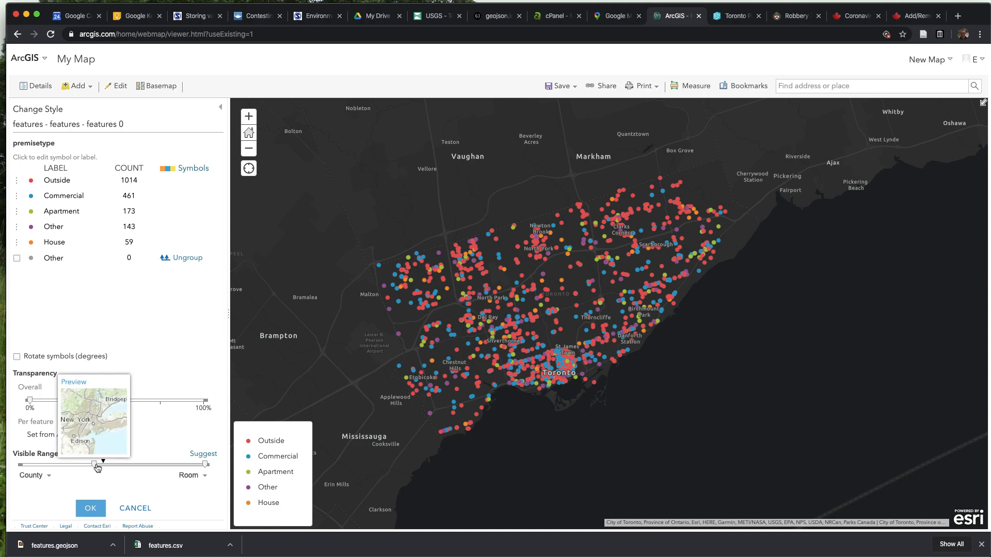
left_click_drag(29, 402, 9, 400)
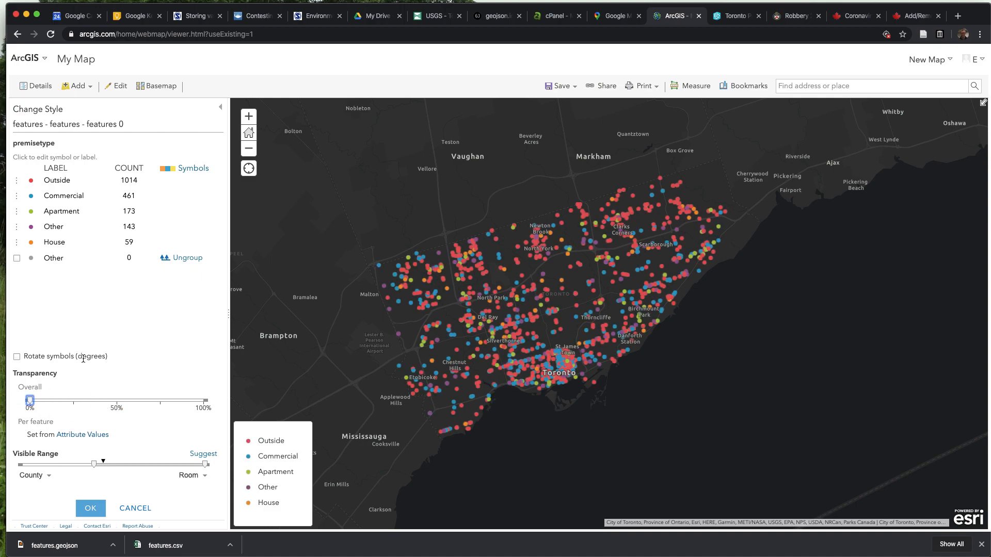
left_click(142, 509)
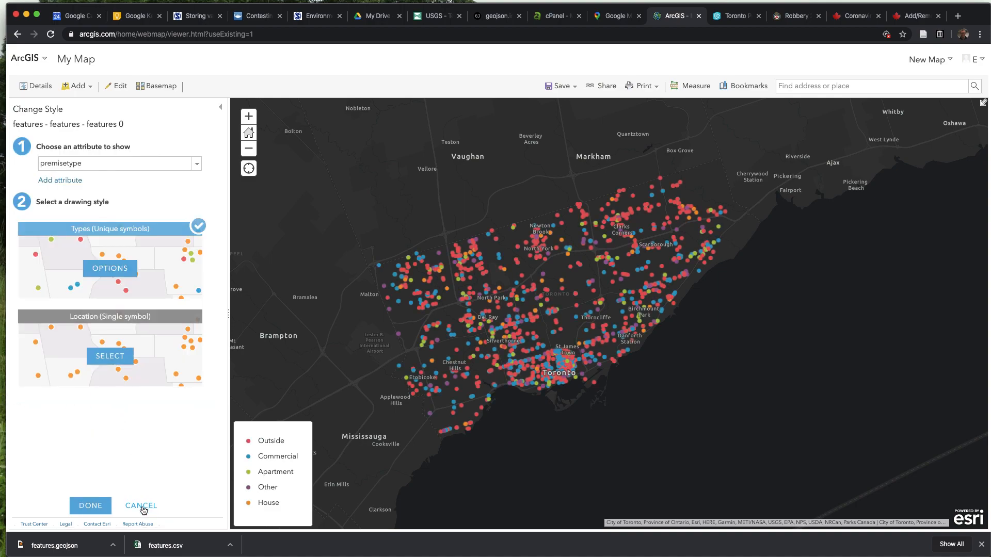
- Switch the features layer's drawing style to Location (Single symbol), review its options, and apply the style
left_click(117, 358)
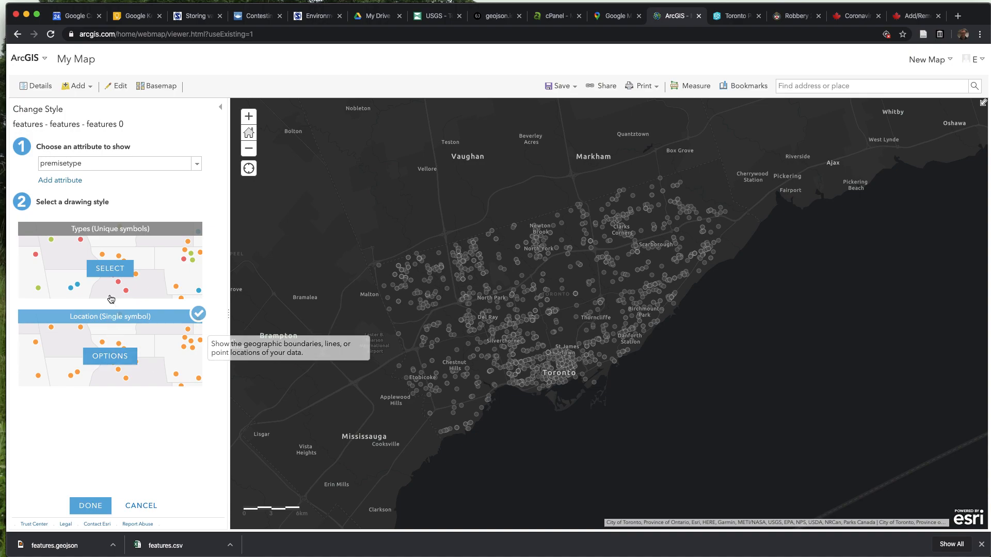
mouse_move(115, 303)
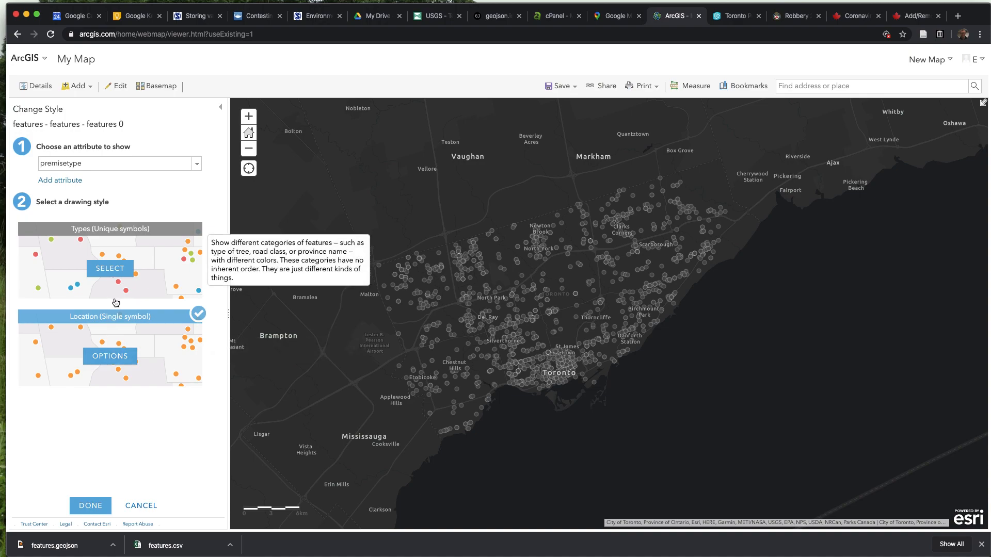
left_click(130, 357)
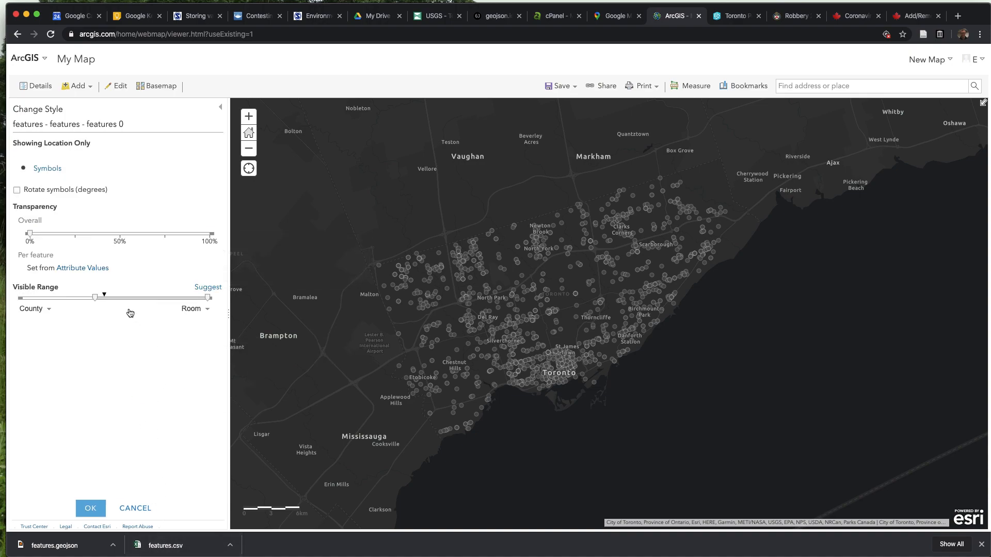
left_click(139, 508)
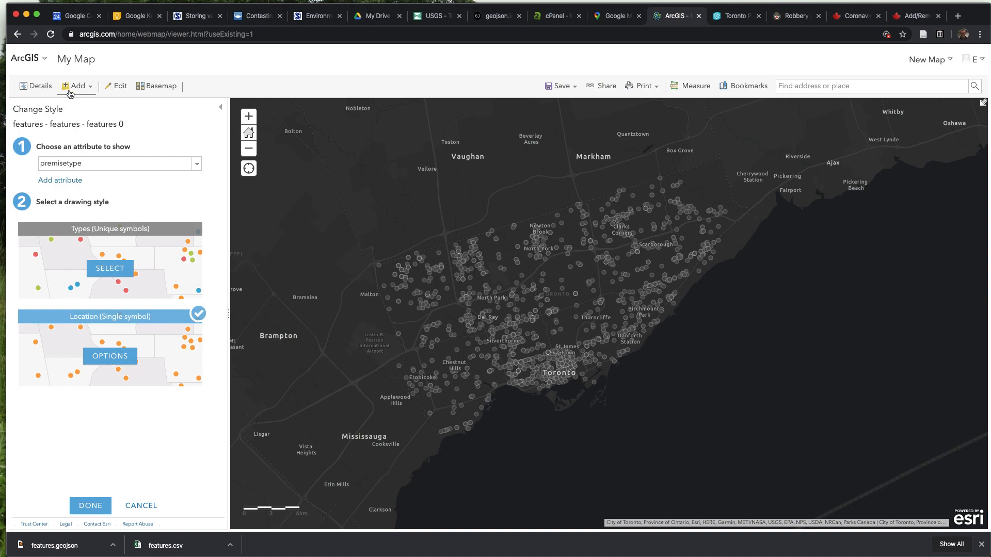
left_click(97, 505)
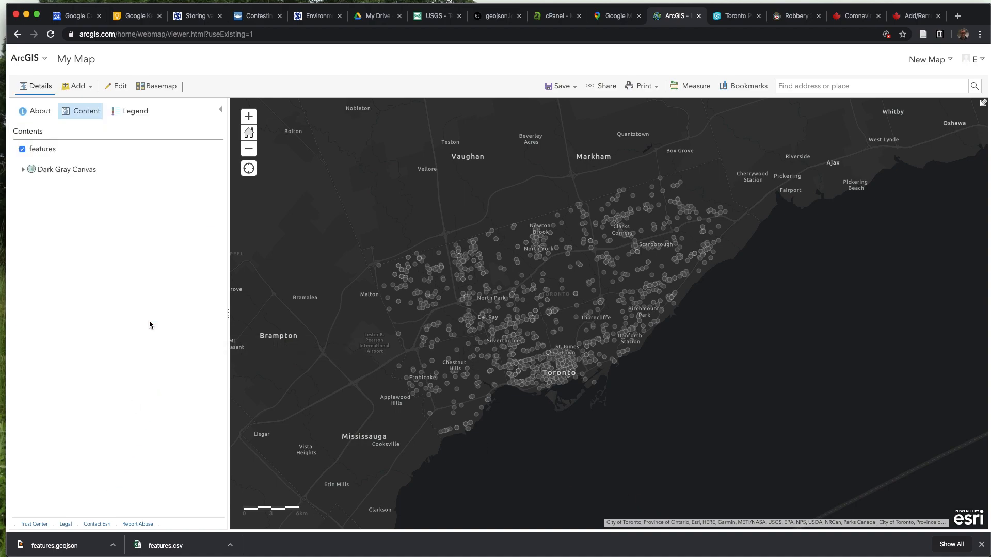
- Toggle the features layer's visibility off and on, expand its legend, and view its attribute table
left_click(22, 150)
left_click(23, 150)
left_click(36, 160)
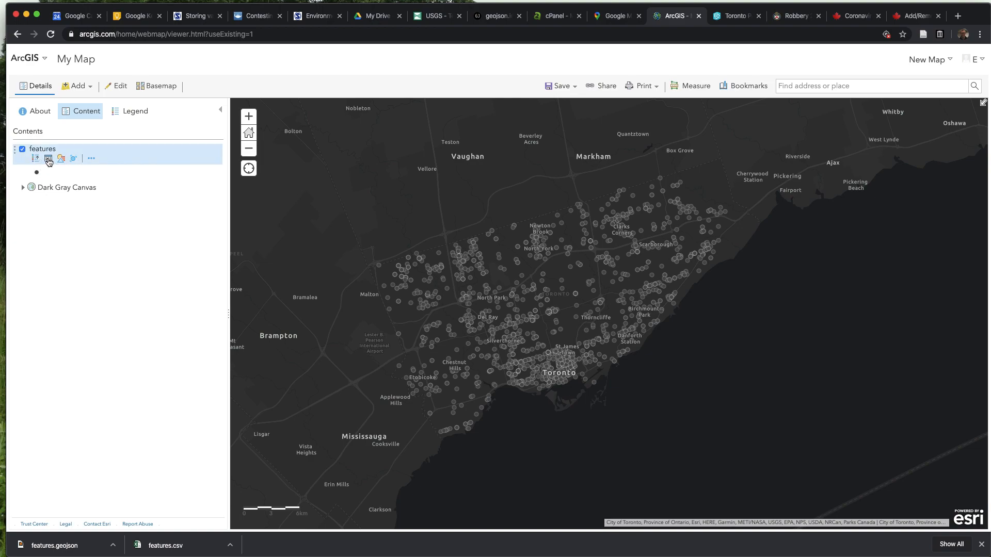
left_click(49, 160)
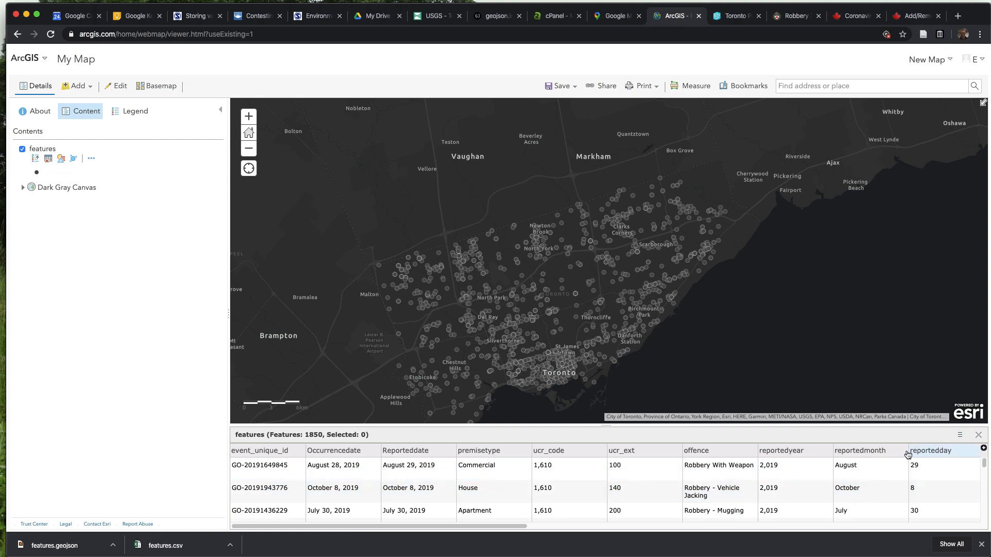
left_click(74, 159)
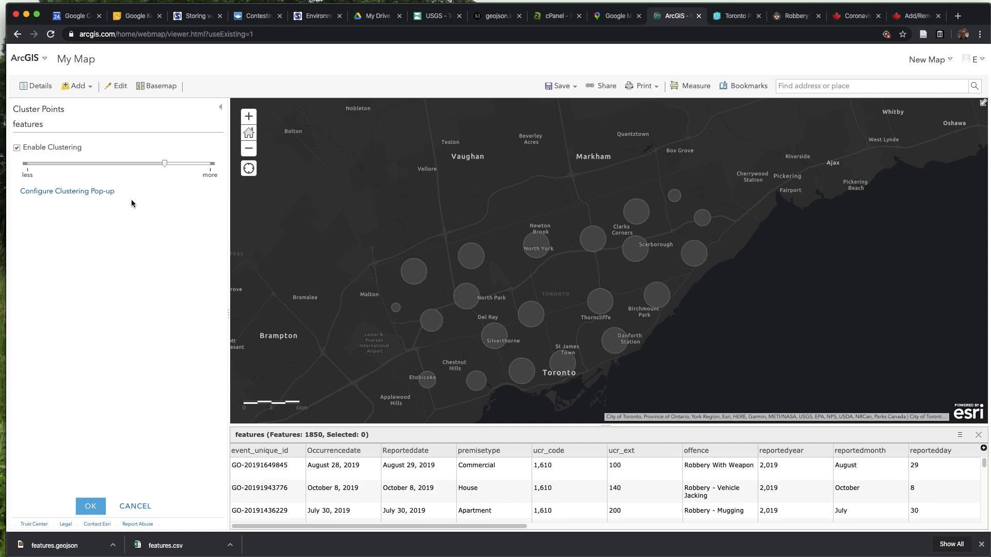
left_click(163, 165)
mouse_move(163, 165)
left_mouse_down()
mouse_move(139, 165)
mouse_move(161, 165)
left_mouse_up()
left_click(136, 506)
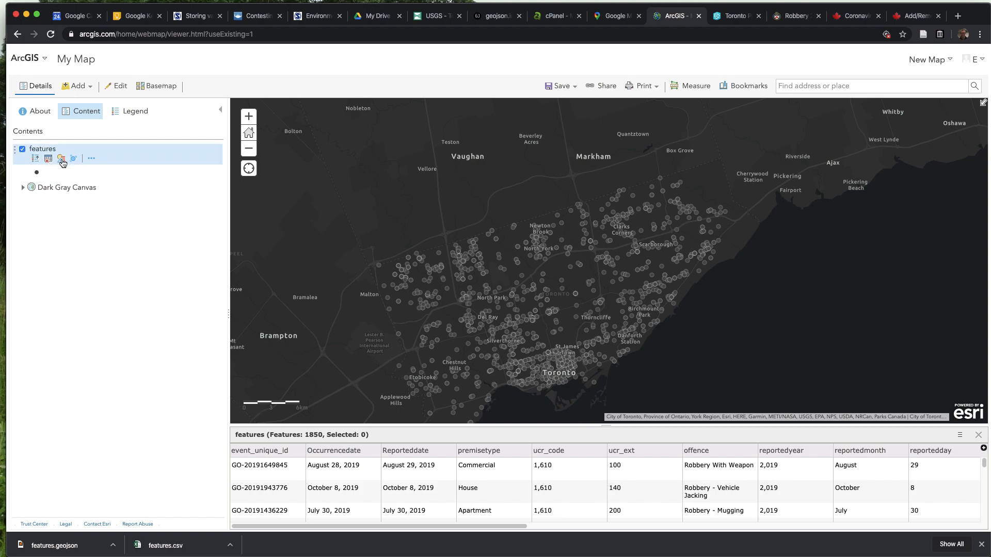
- Style the features layer by the premisetype attribute using Types (Unique symbols) and apply the style
left_click(61, 160)
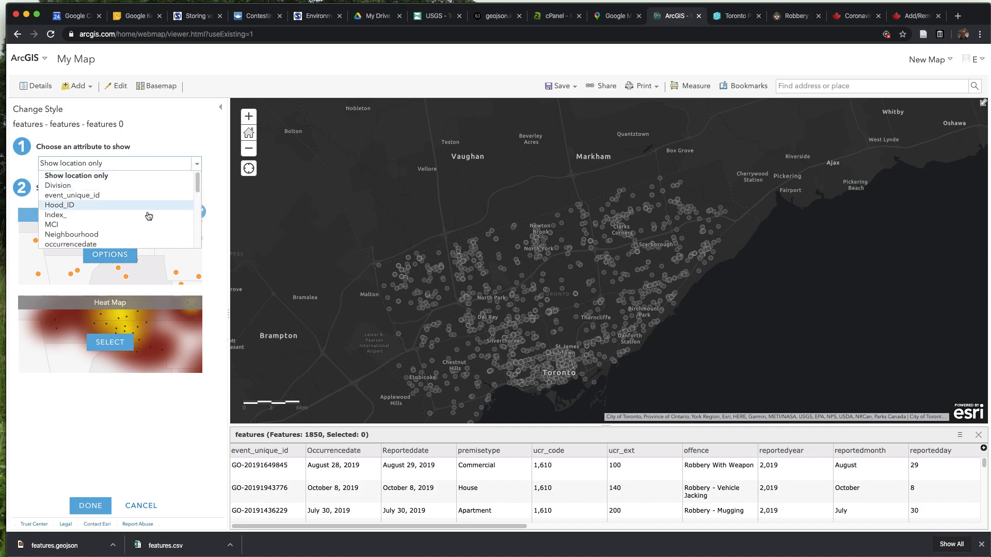
scroll(145, 211, "down", 5)
scroll(98, 194, "up", 3)
left_click(98, 212)
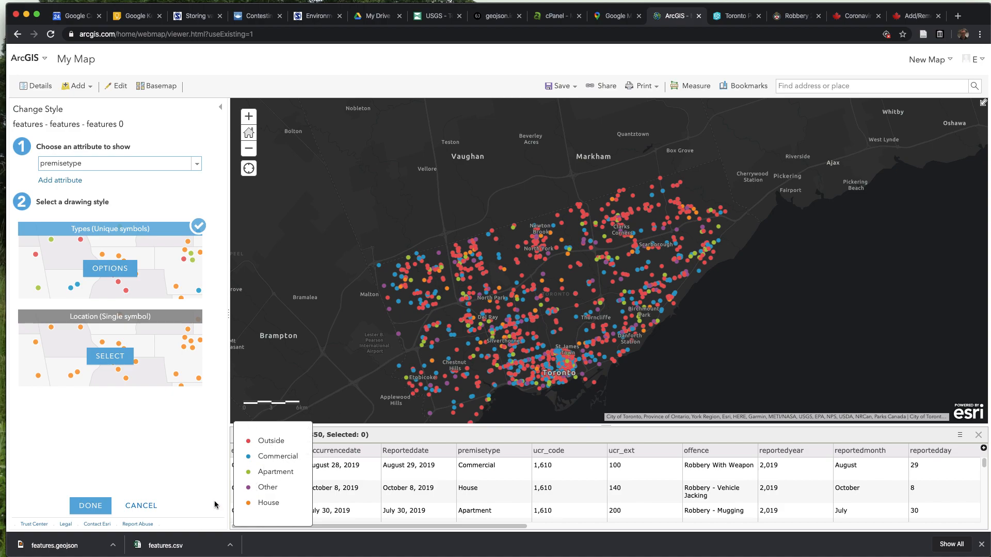
left_click(91, 507)
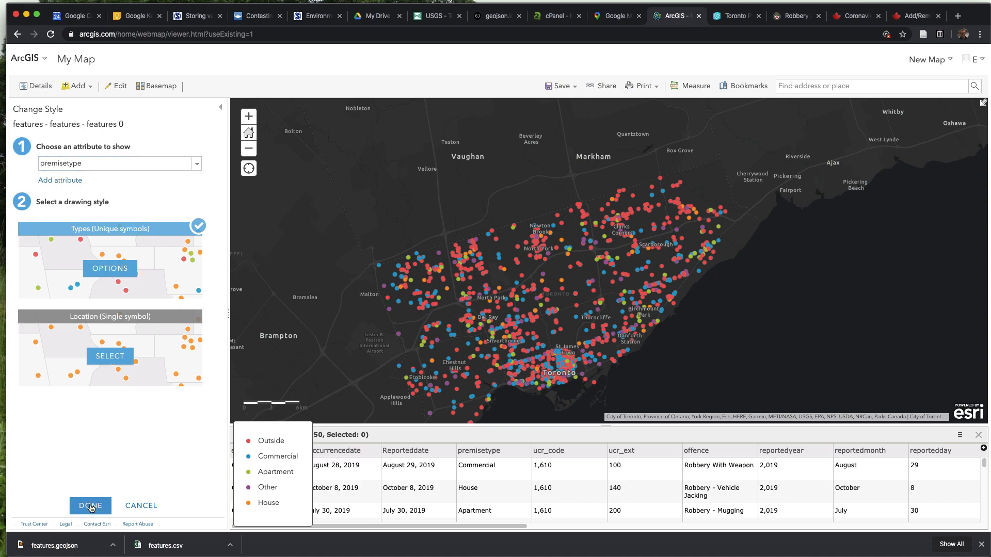
- Cluster the features layer's points at about a quarter of the less-to-more range and show the layer's legend
mouse_move(80, 148)
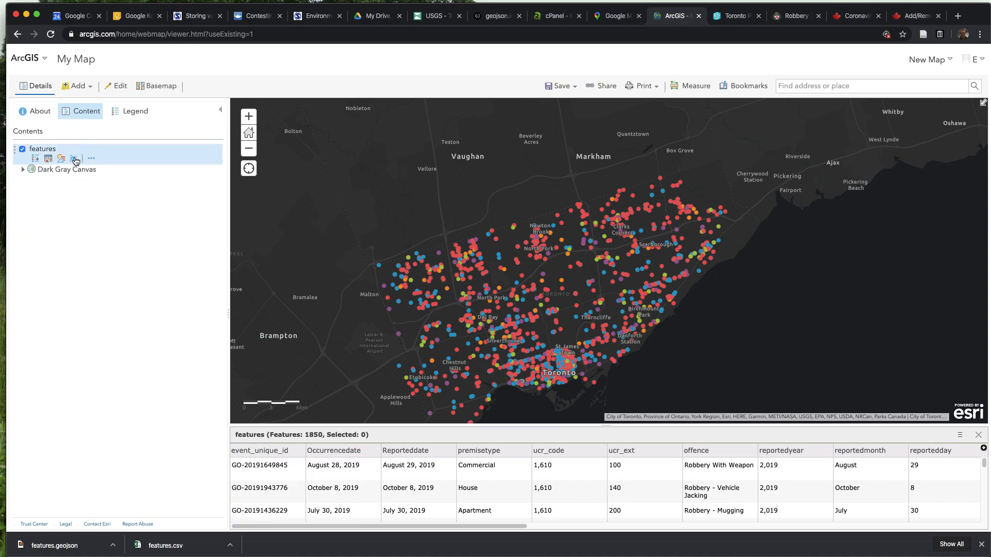
left_click(73, 159)
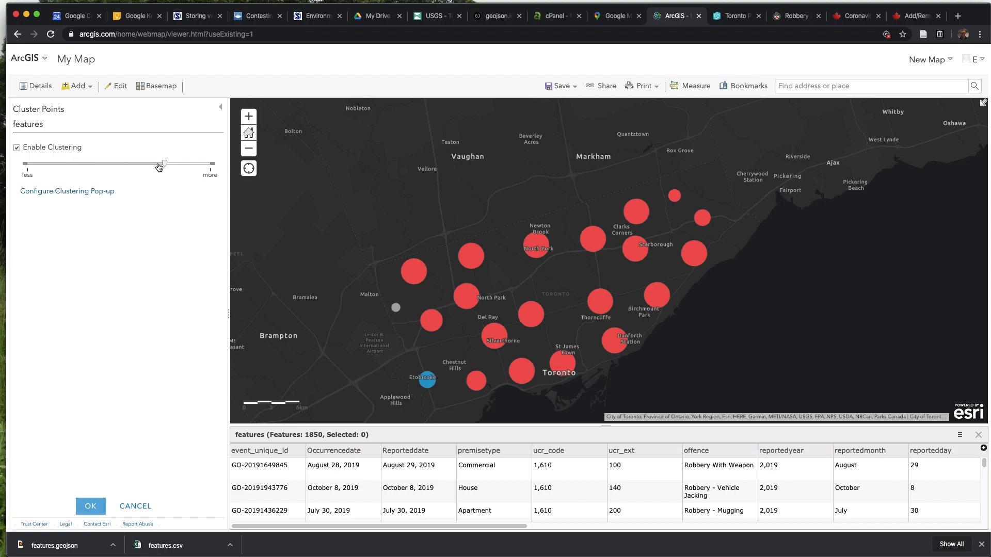
left_click_drag(165, 165, 76, 164)
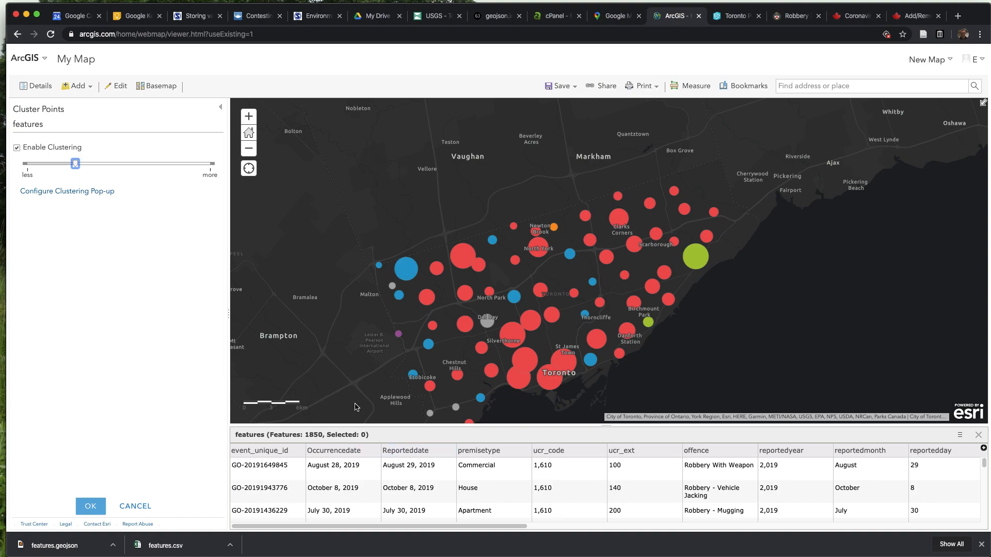
left_click(89, 506)
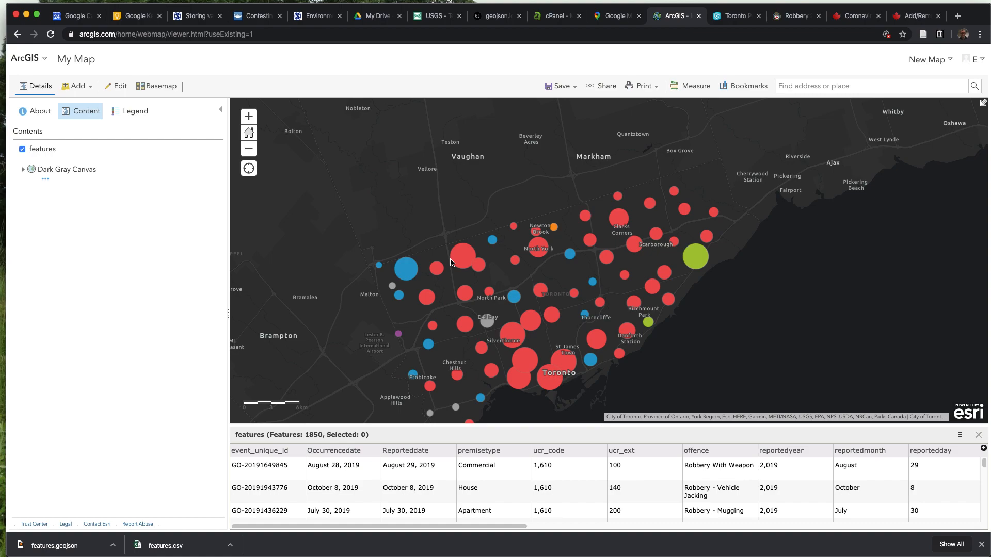
mouse_move(108, 145)
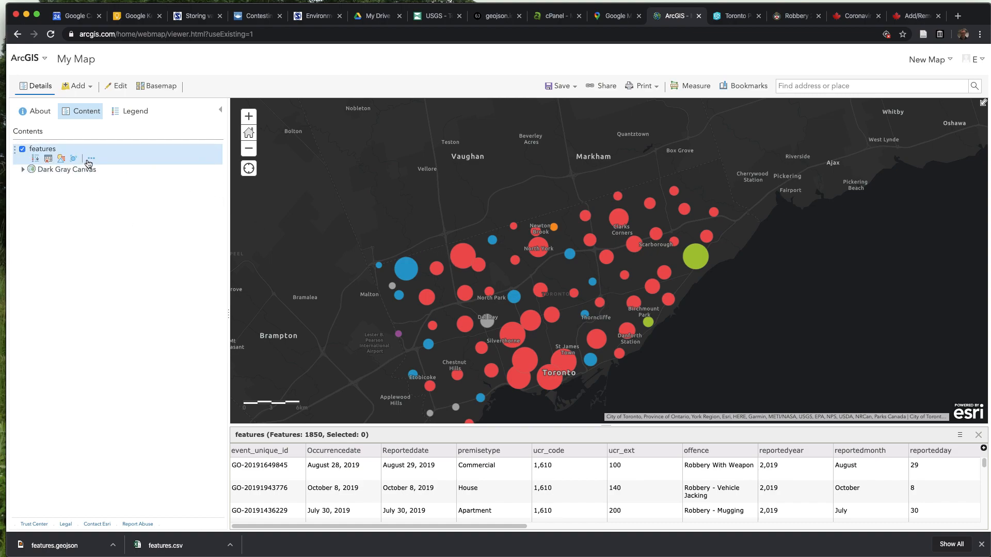
left_click(35, 159)
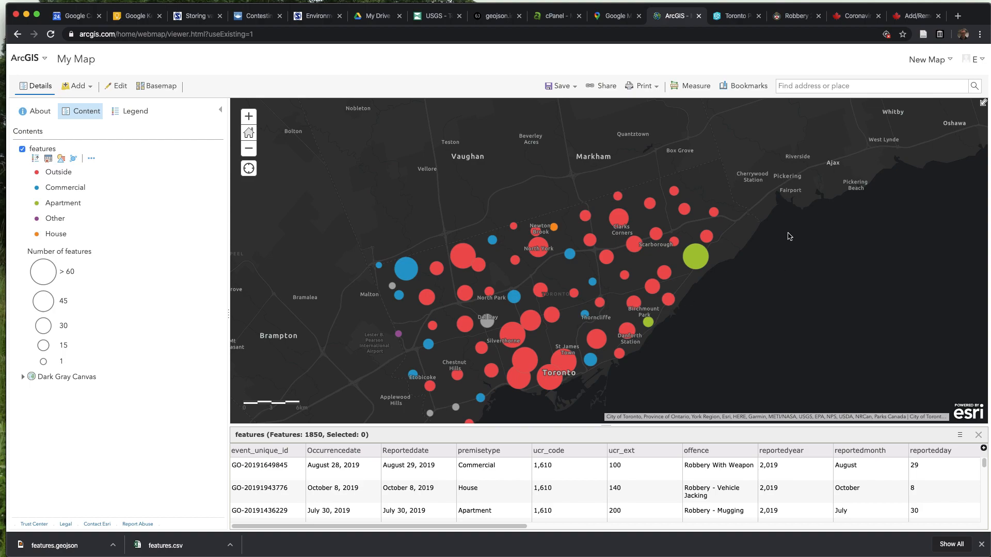
left_click(74, 88)
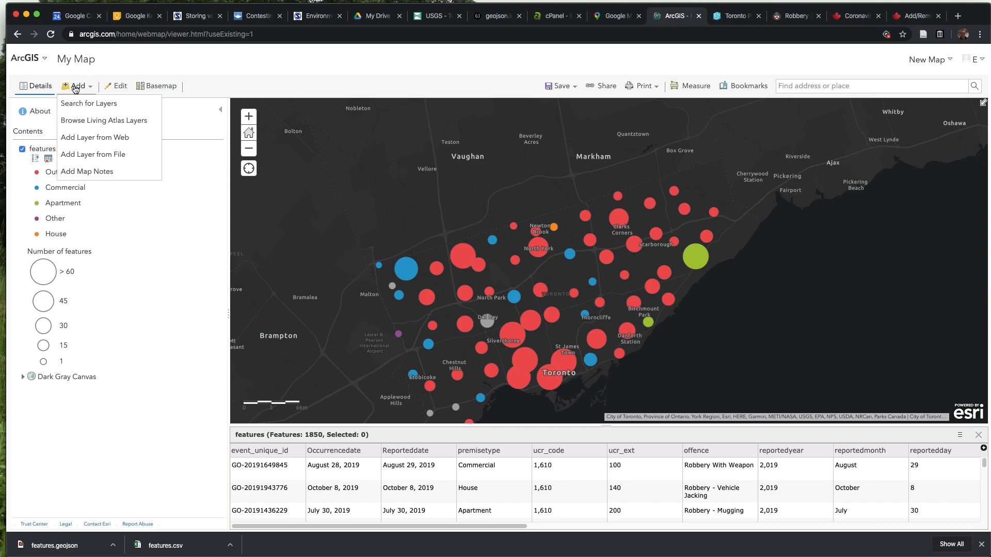
left_click(76, 88)
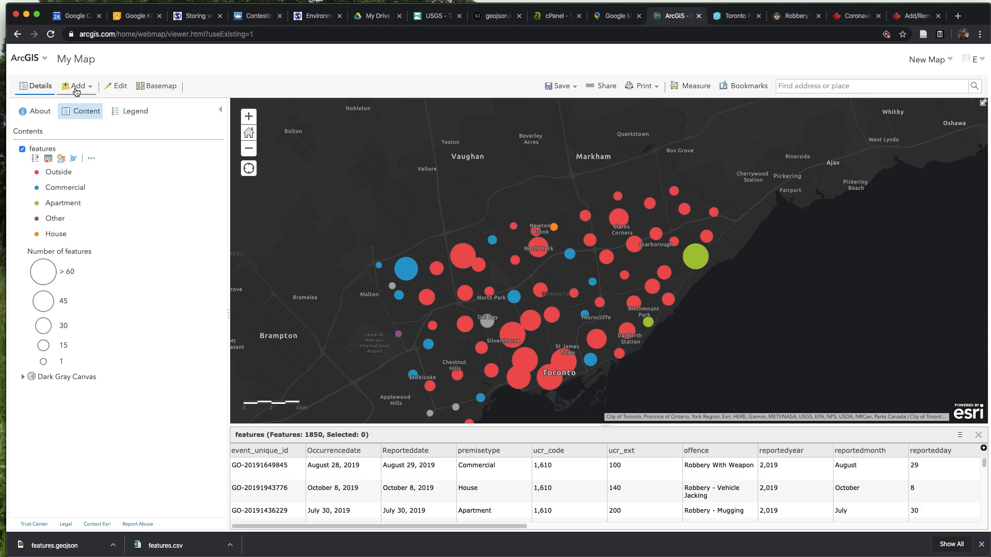
- Save the map with the title "TO robberies" and the tag yyz so it can be shared
left_click(598, 86)
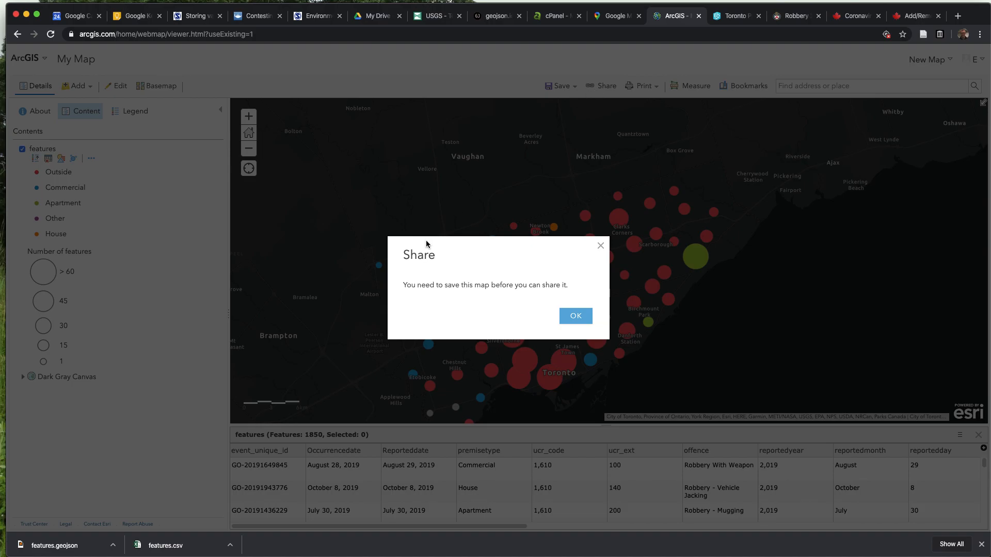
left_click(575, 318)
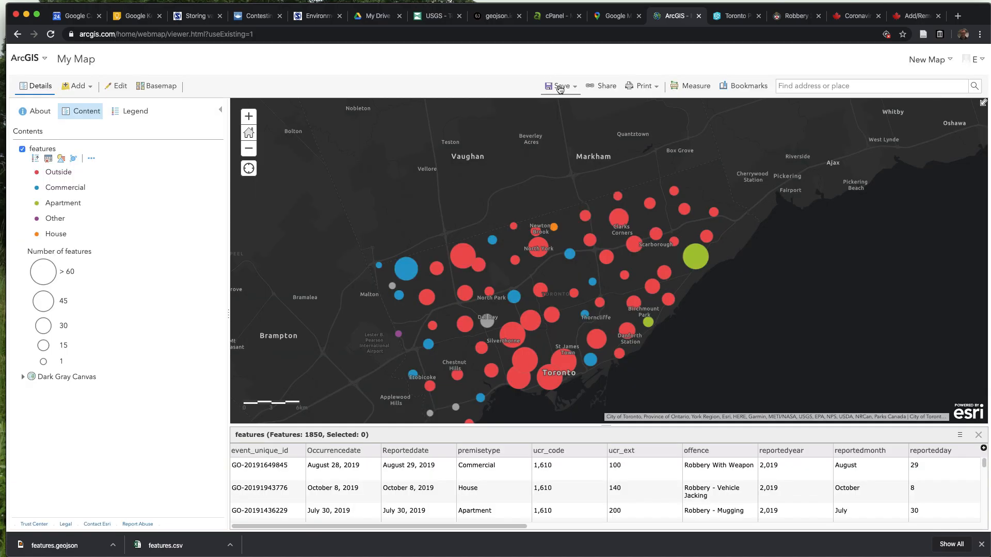
left_click(573, 87)
left_click(550, 103)
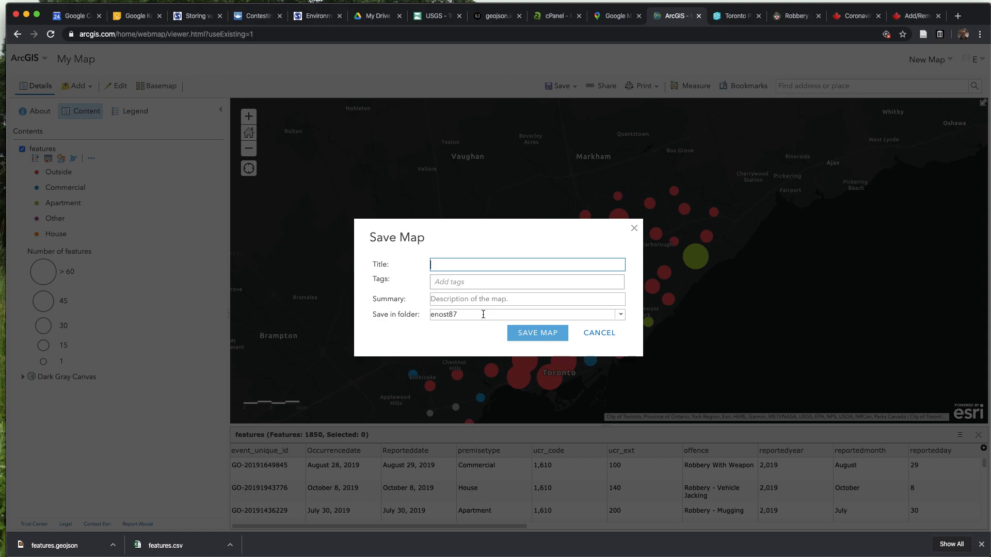
type("TO robberies")
left_click(485, 280)
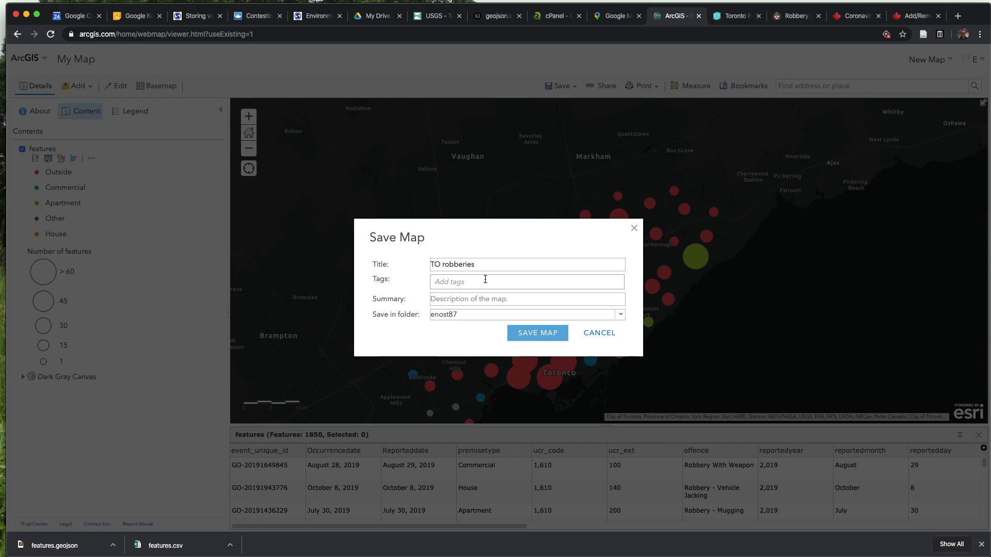
type("yyz")
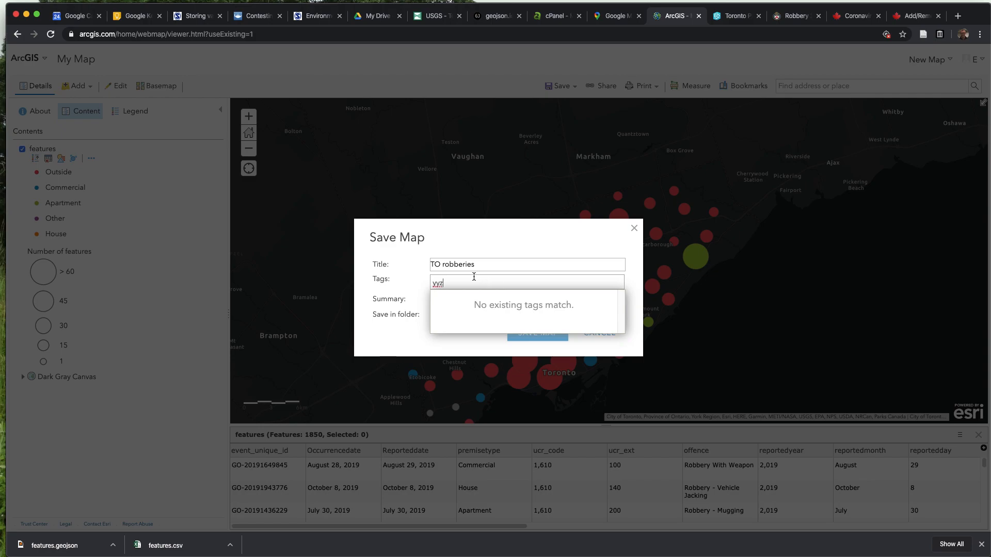
left_click(402, 315)
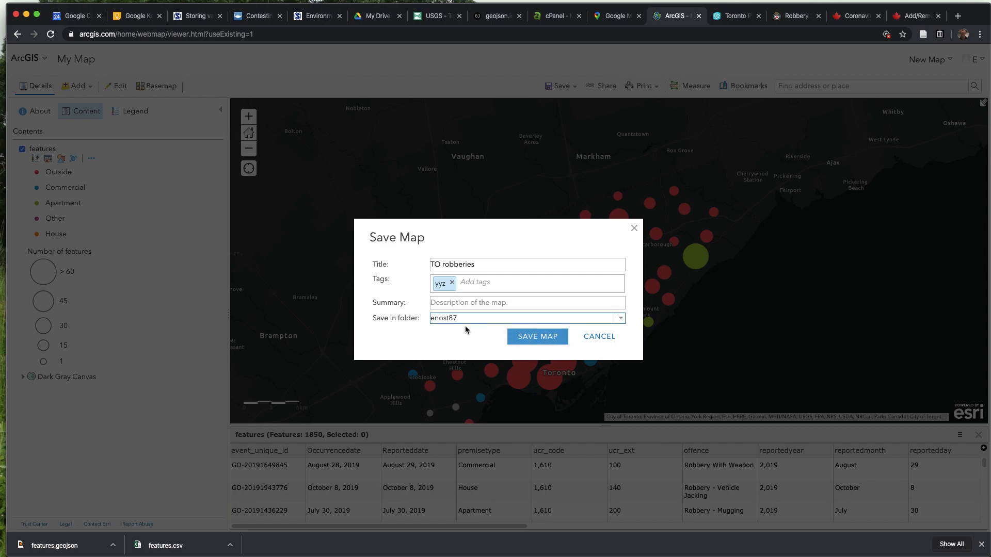
left_click(531, 338)
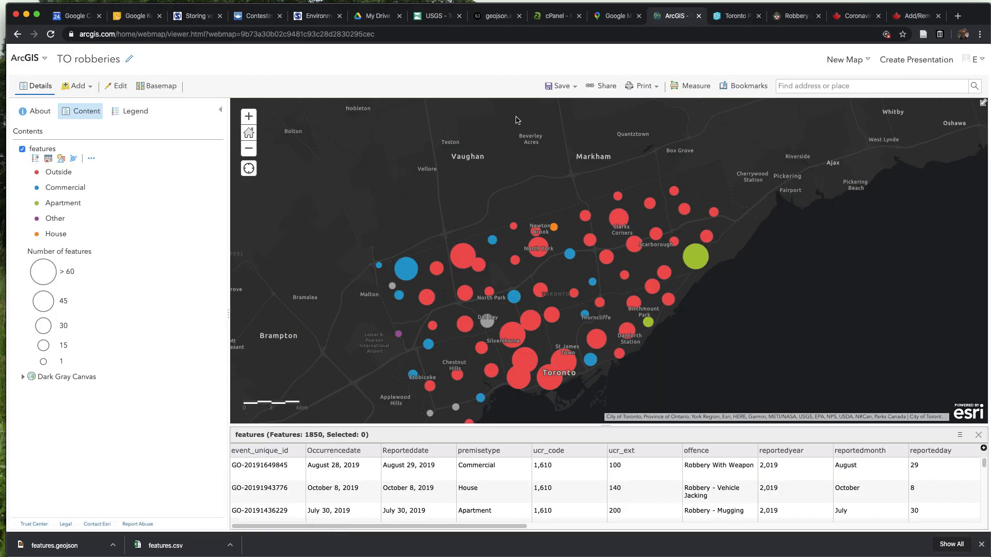
- Share the saved map with Everyone (public) and copy its link
left_click(599, 87)
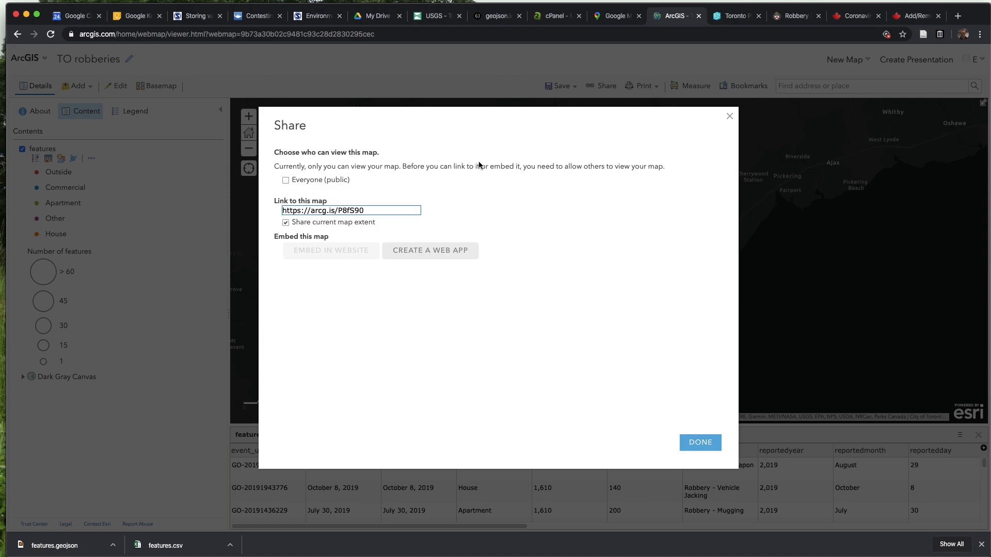
left_click(286, 180)
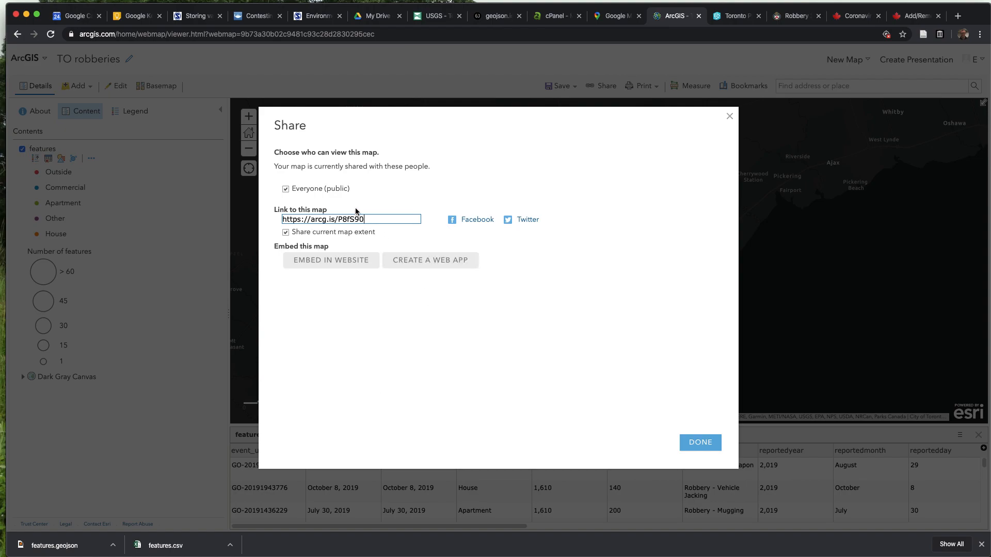
left_click_drag(364, 219, 277, 225)
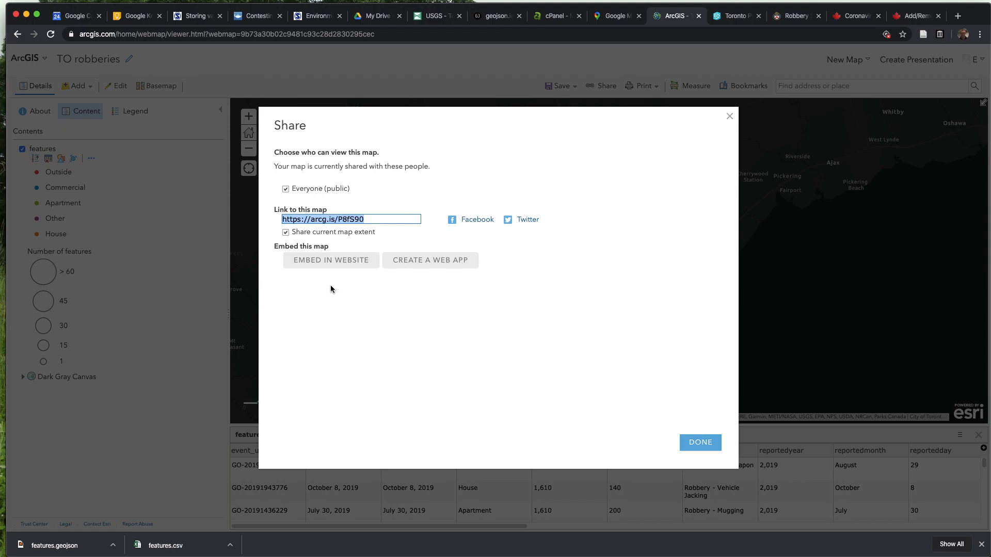
left_click(363, 219)
left_click_drag(390, 221, 273, 215)
key("super+c")
- Check the copied map link in a new browser tab, viewing the map's About information, and close that tab
key("super+t")
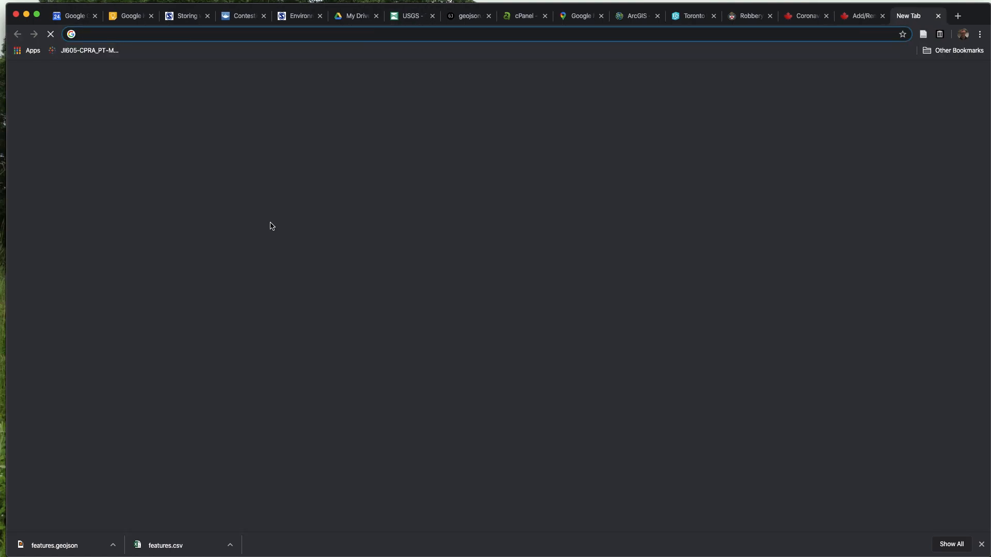
key("super+v")
key("Return")
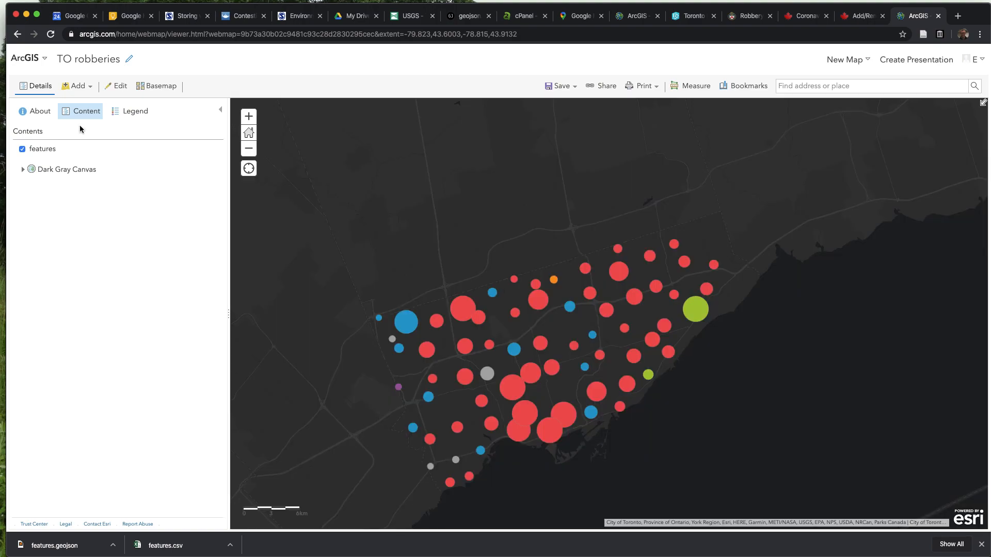
left_click(37, 114)
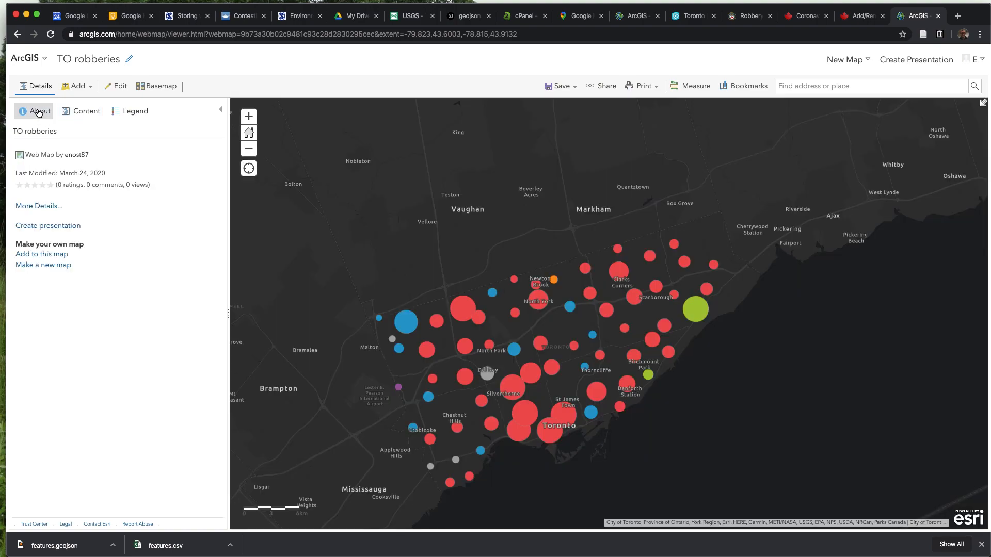
left_click(53, 185)
left_click_drag(53, 184, 17, 184)
left_click(22, 190)
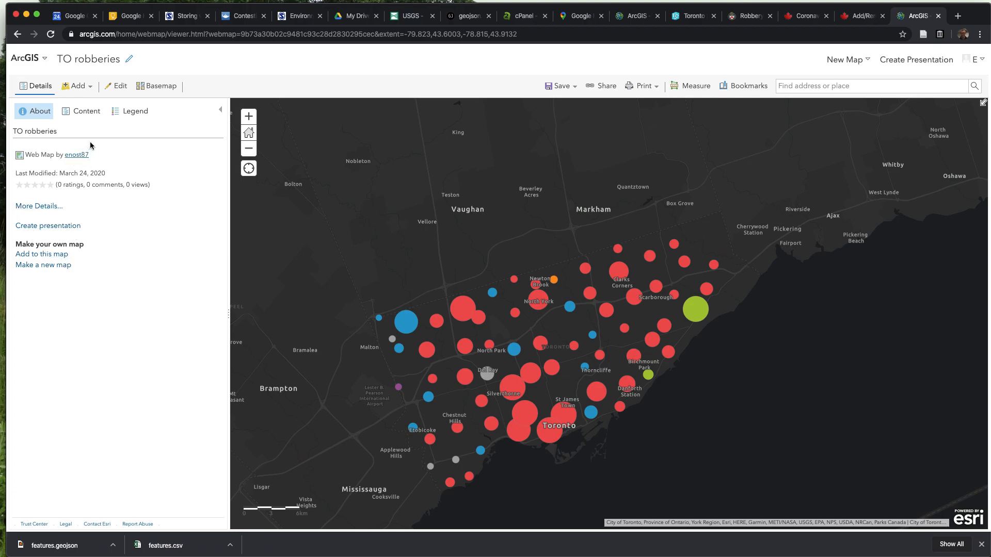
left_click(938, 16)
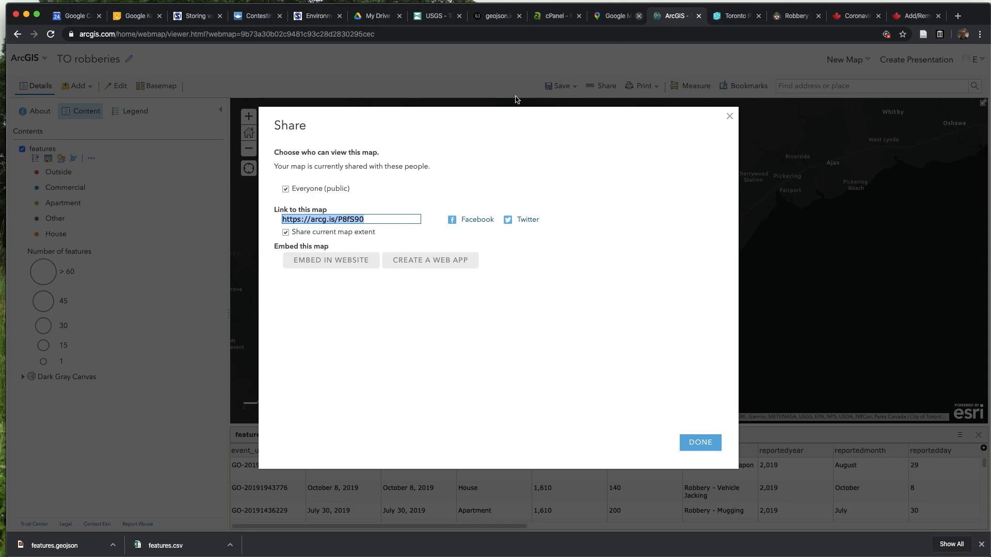
- Open the website embedding options for the shared map and try the Dark theme before restoring the Light theme
left_click(316, 258)
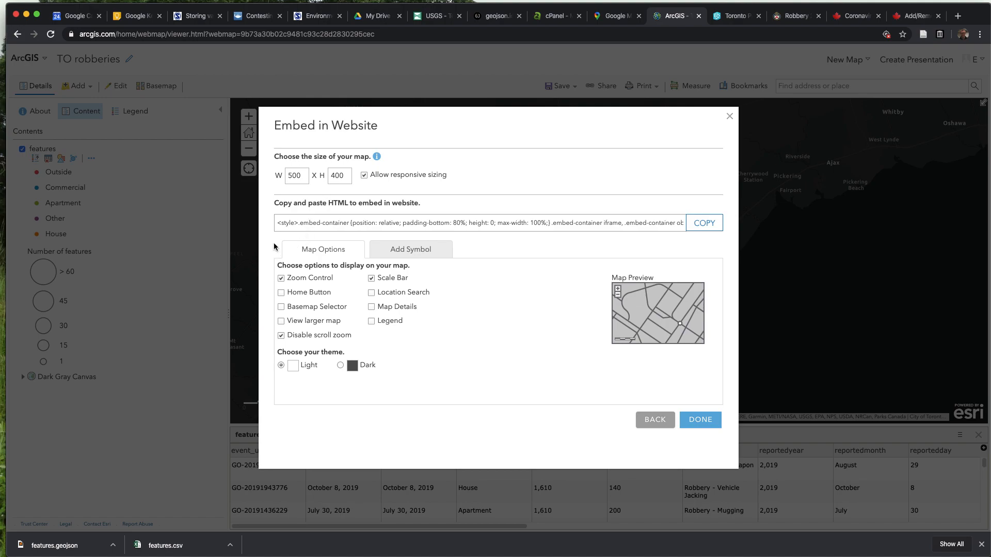
left_click(279, 226)
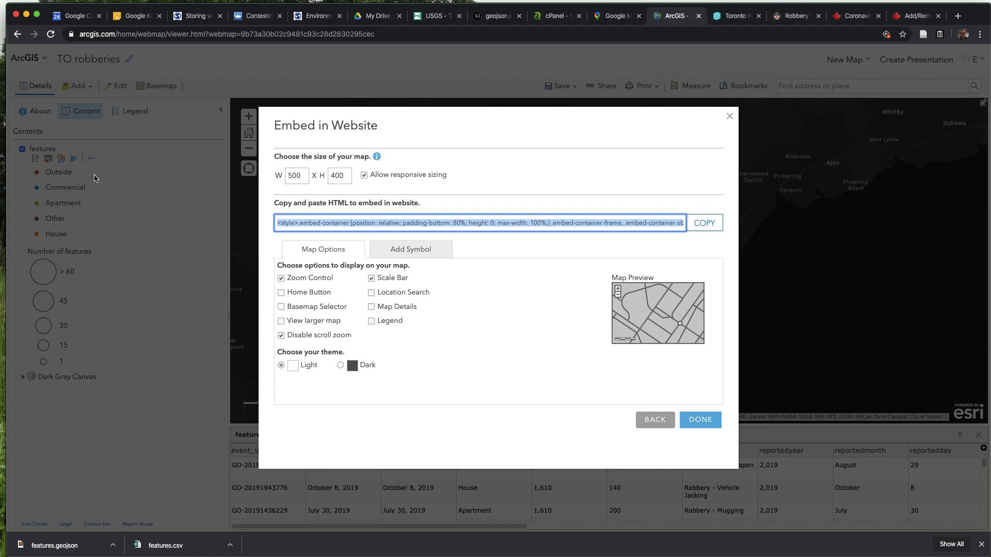
left_click(332, 221)
left_click(454, 384)
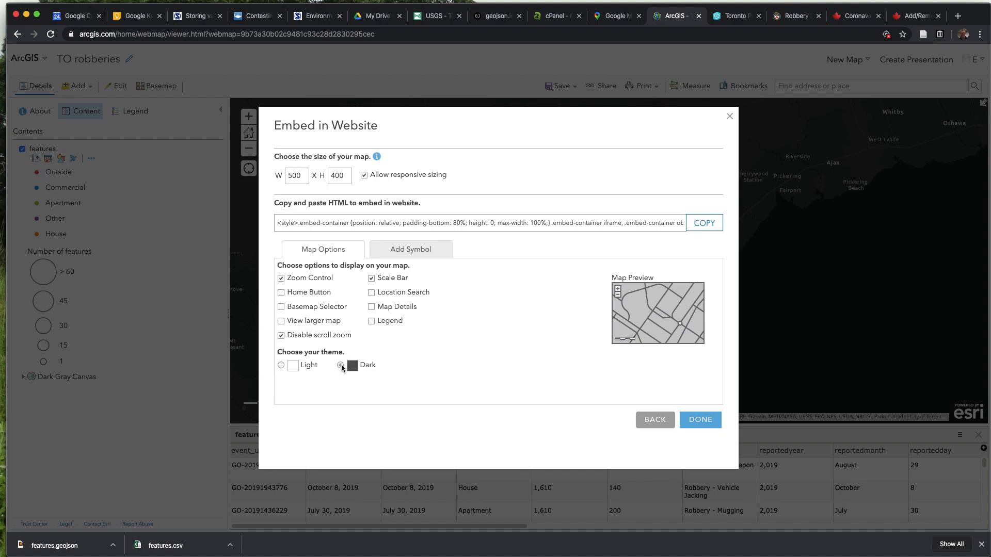
left_click(281, 365)
- Check the marker symbol options, copy the HTML code for embedding the map in a website, and finish sharing
left_click(390, 250)
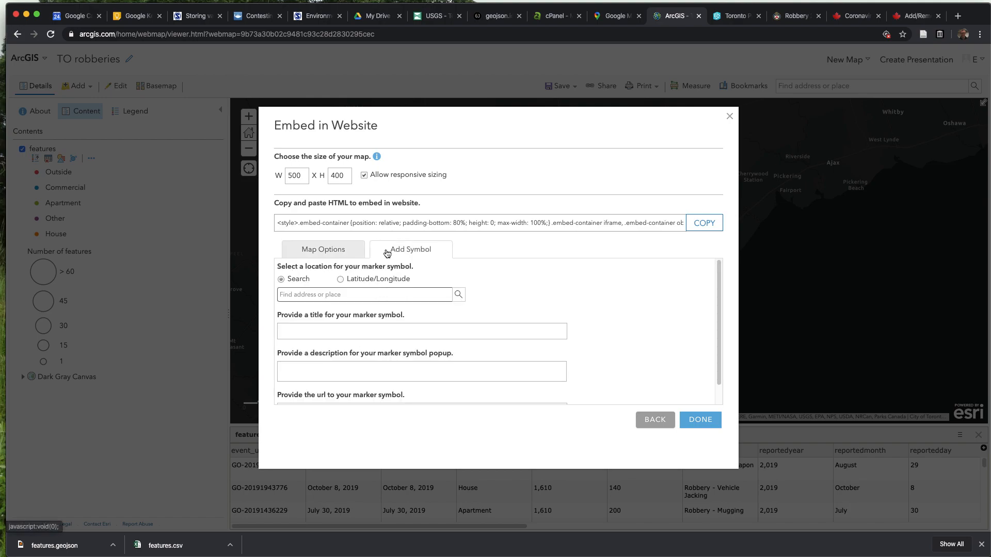
scroll(616, 311, "down", 2)
scroll(465, 284, "up", 2)
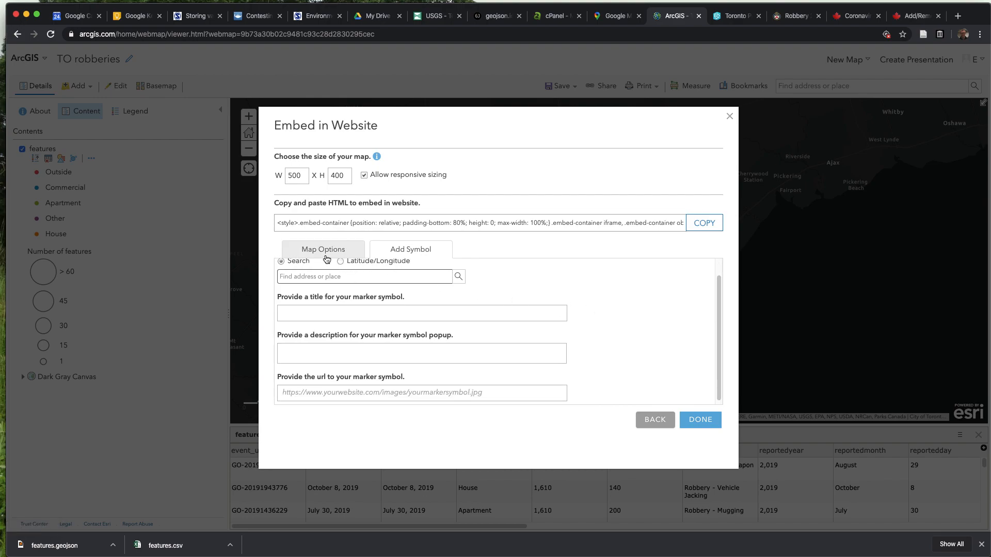
left_click(298, 253)
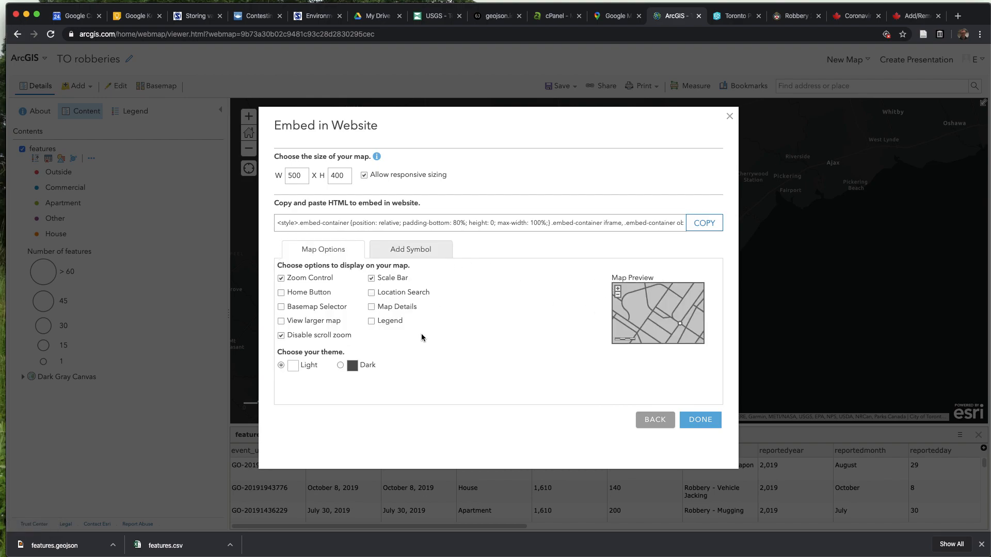
left_click(705, 224)
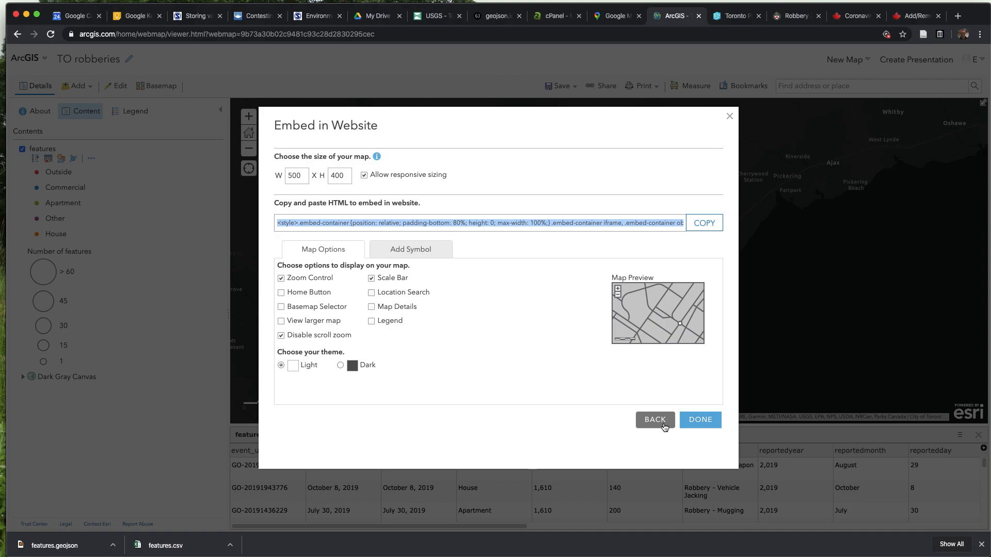
left_click(703, 420)
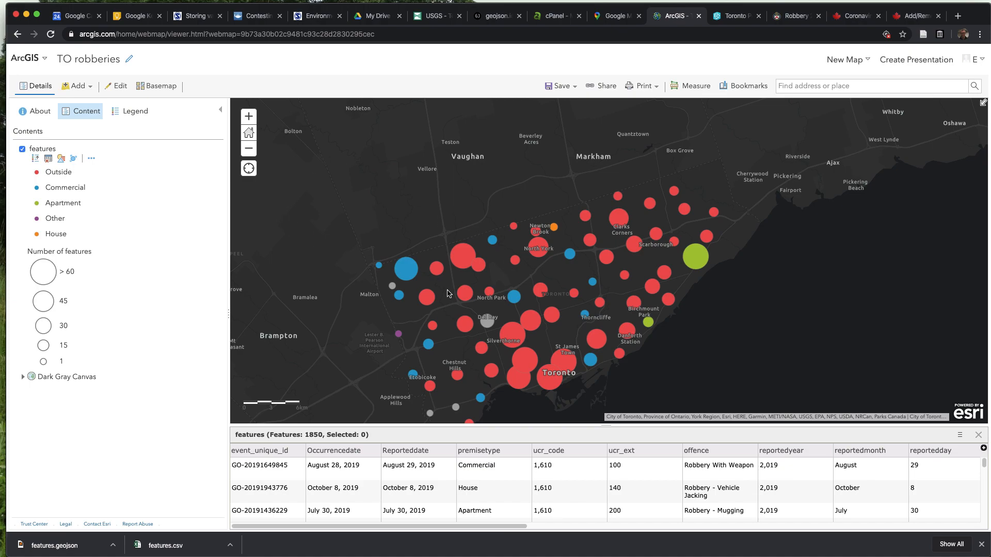
- Load a blank new map by removing the webmap parameter from the map viewer's web address
left_click(589, 288)
left_click_drag(589, 288, 560, 262)
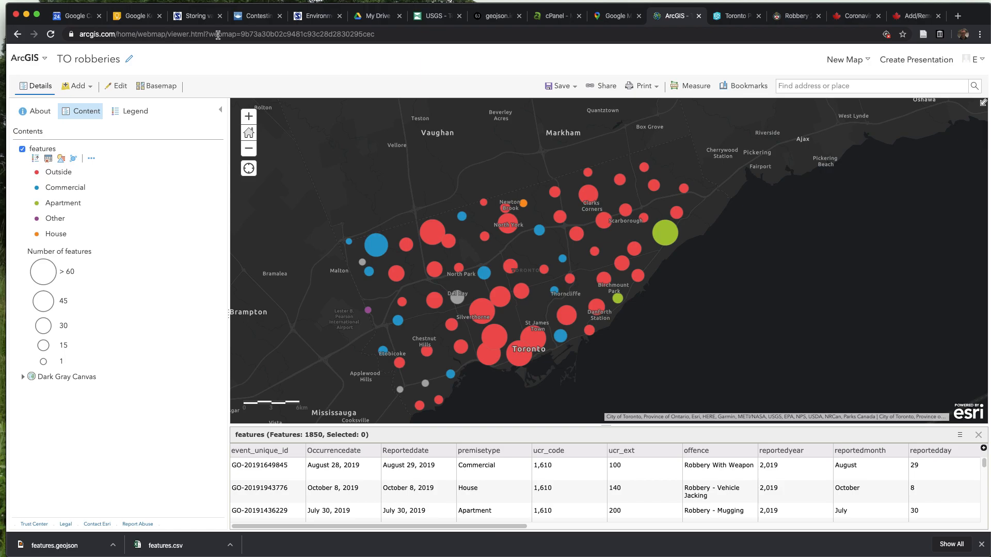
left_click_drag(207, 34, 560, 59)
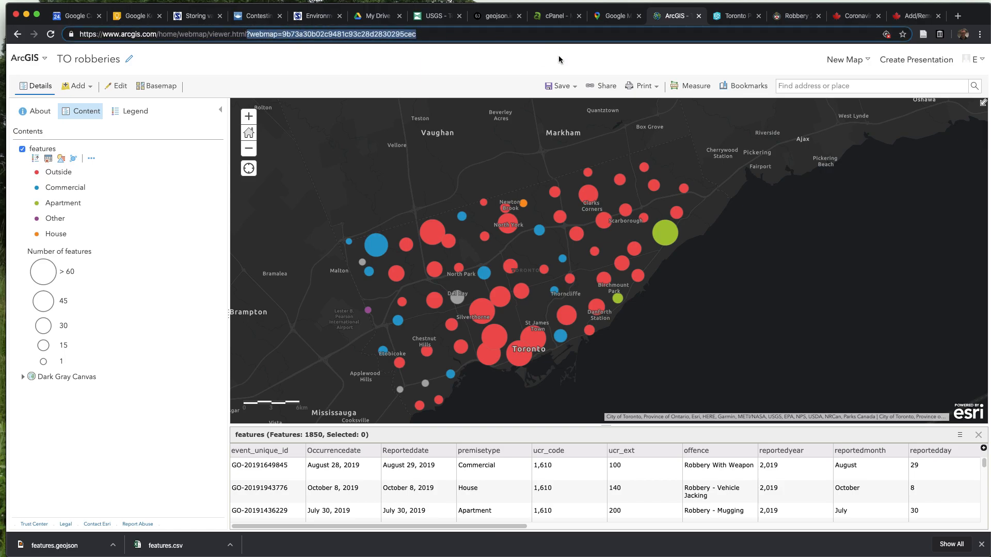
key("BackSpace")
key("Return")
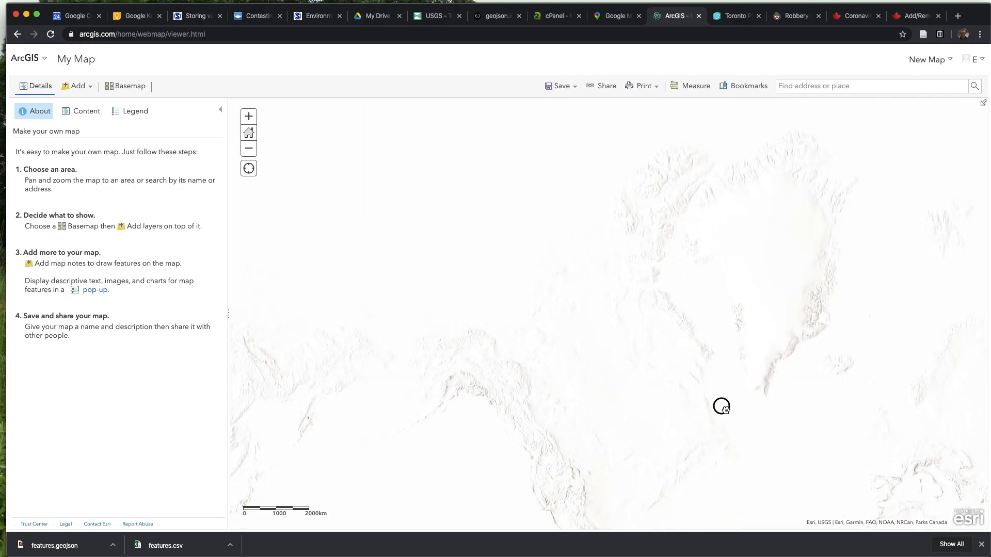
scroll(515, 286, "up", 2)
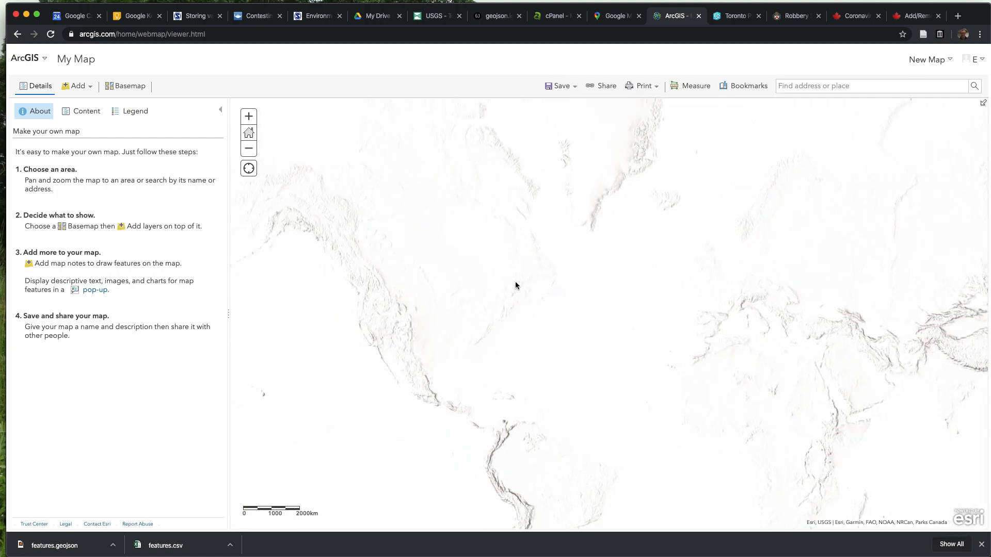
- Close the Toronto Police Crime App page and review the overview and data table of the Robbery 2014 to 2019 dataset
left_click(731, 16)
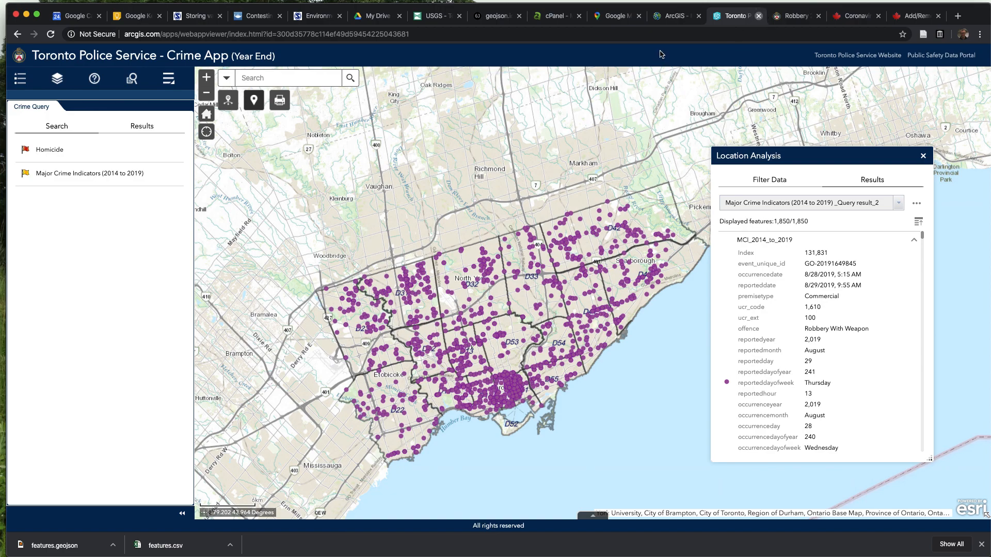
key("super+w")
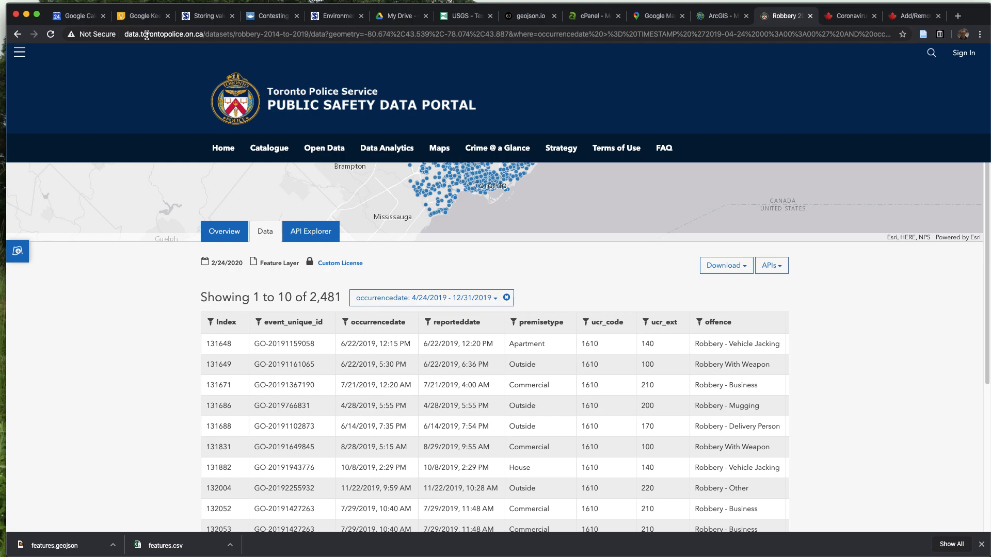
left_click(224, 231)
scroll(333, 298, "up", 3)
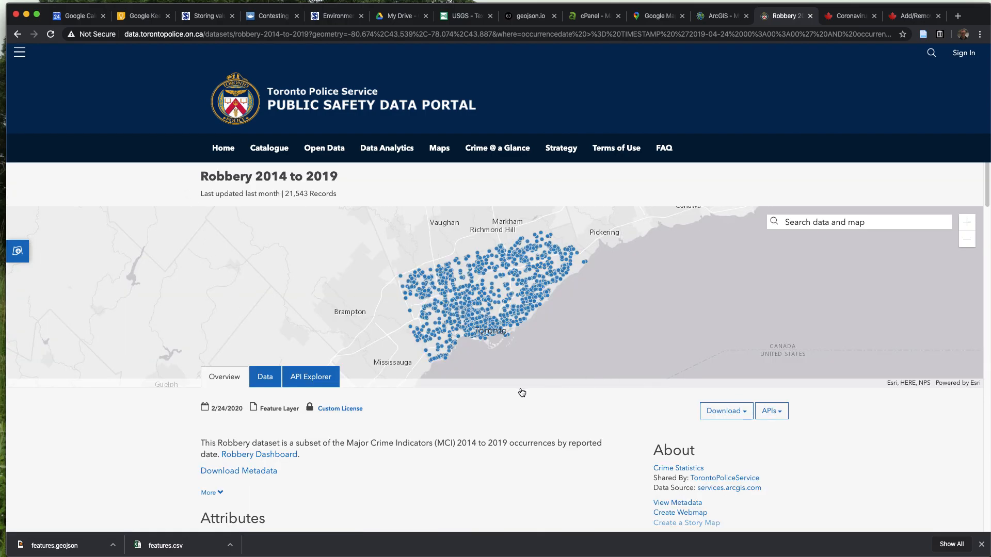
left_click_drag(201, 178, 345, 178)
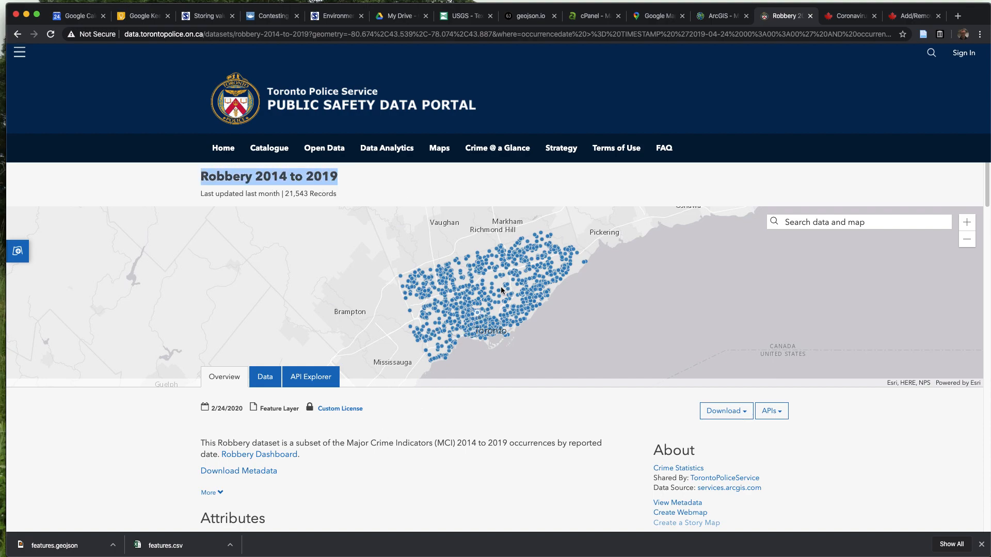
scroll(361, 440, "down", 2)
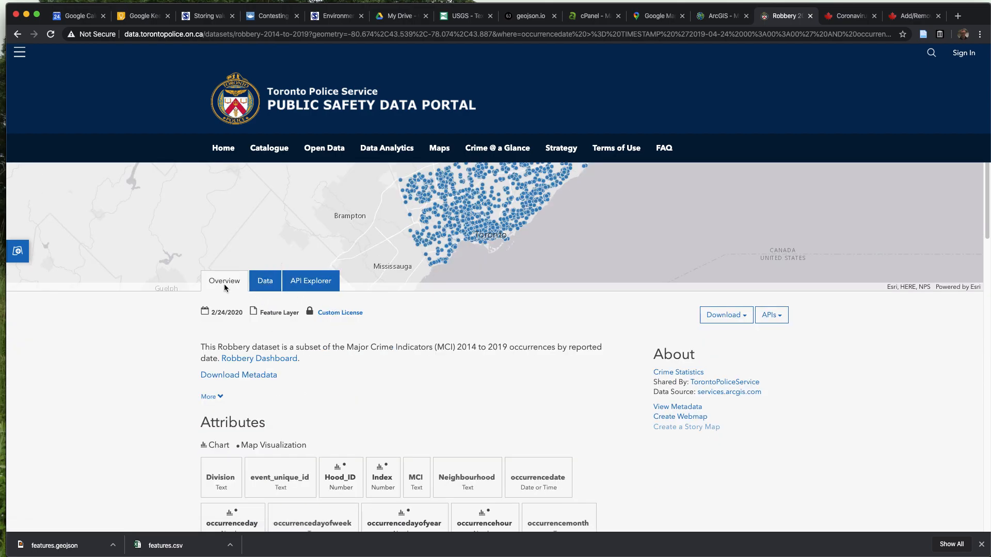
left_click(263, 284)
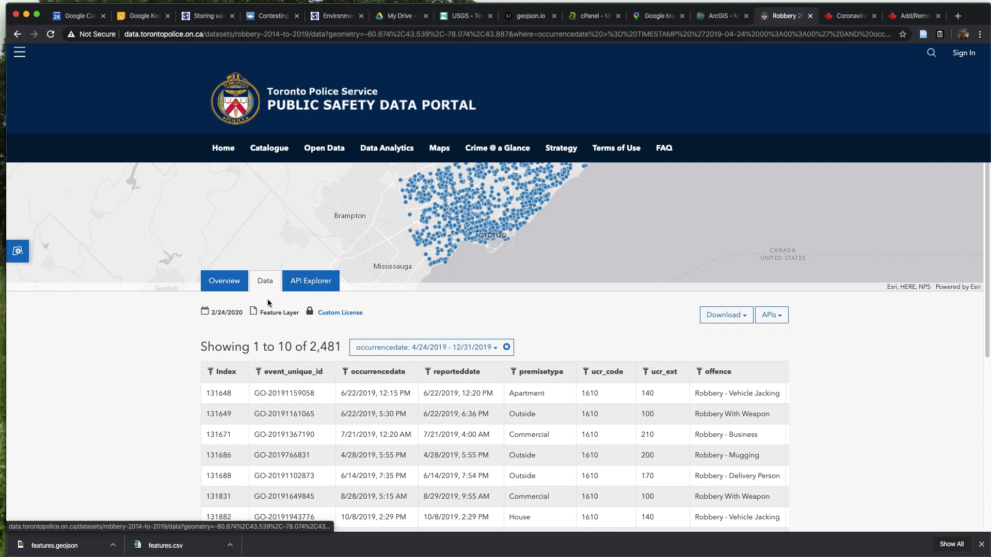
scroll(148, 409, "down", 2)
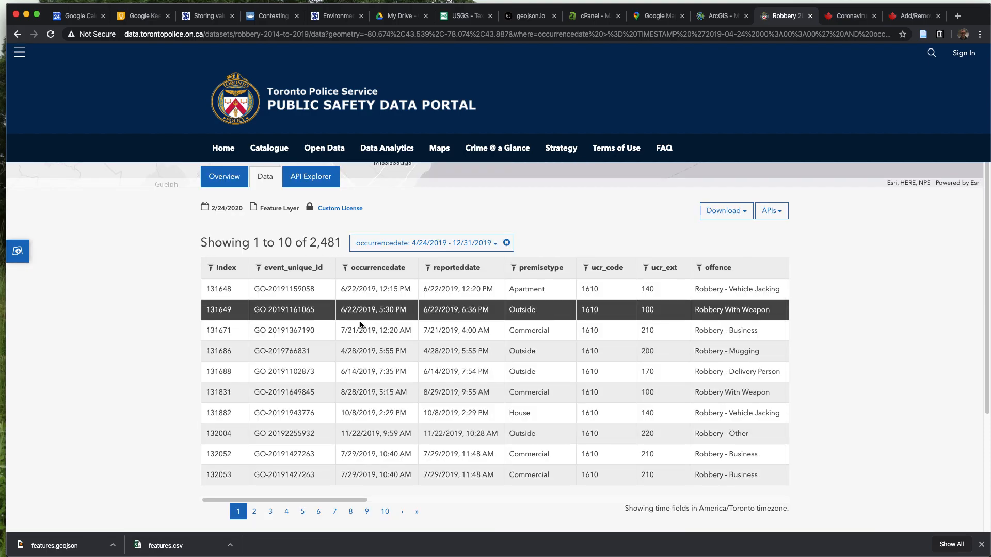
scroll(154, 280, "up", 1)
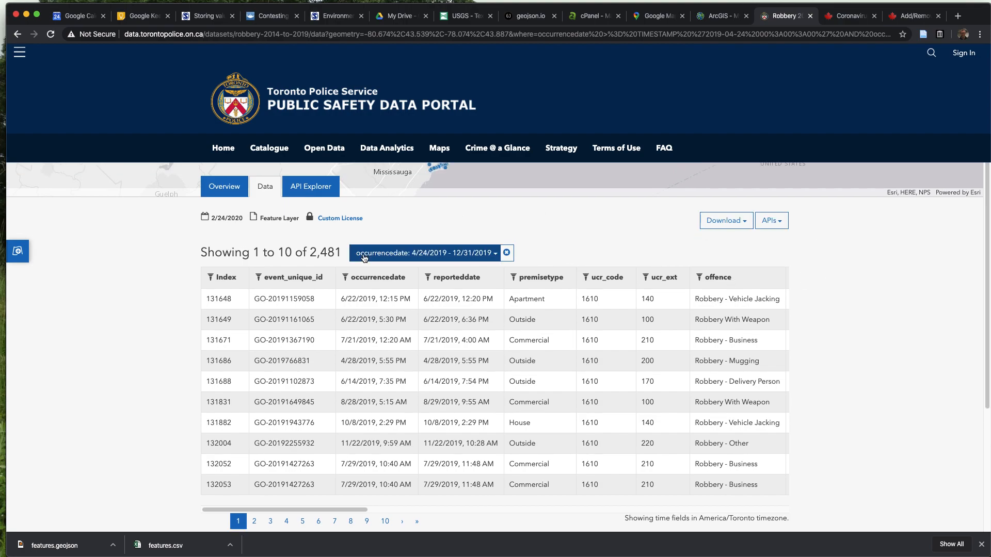
- Set the start date of the dataset's occurrencedate filter to 07/1/2019 and apply it
left_click(346, 278)
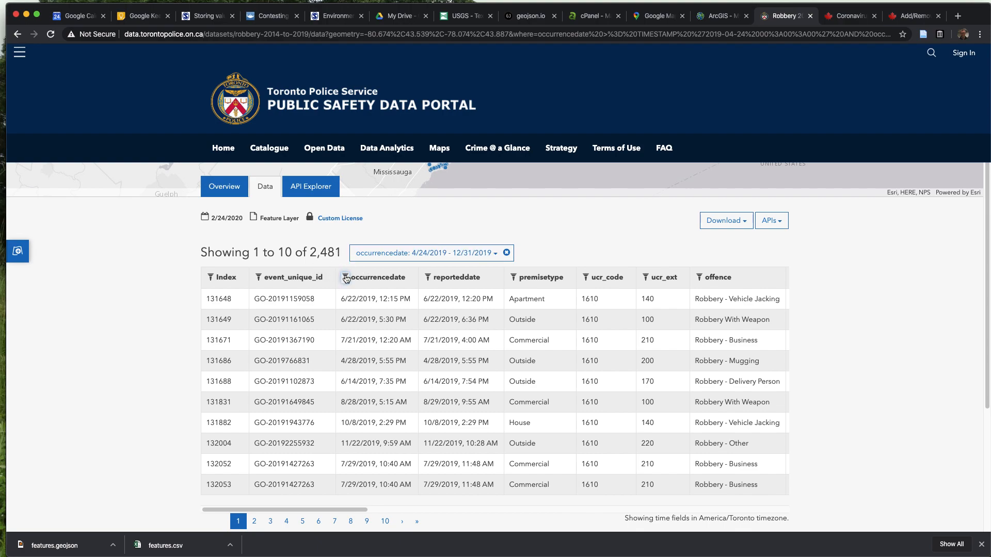
left_click(346, 279)
left_click(451, 252)
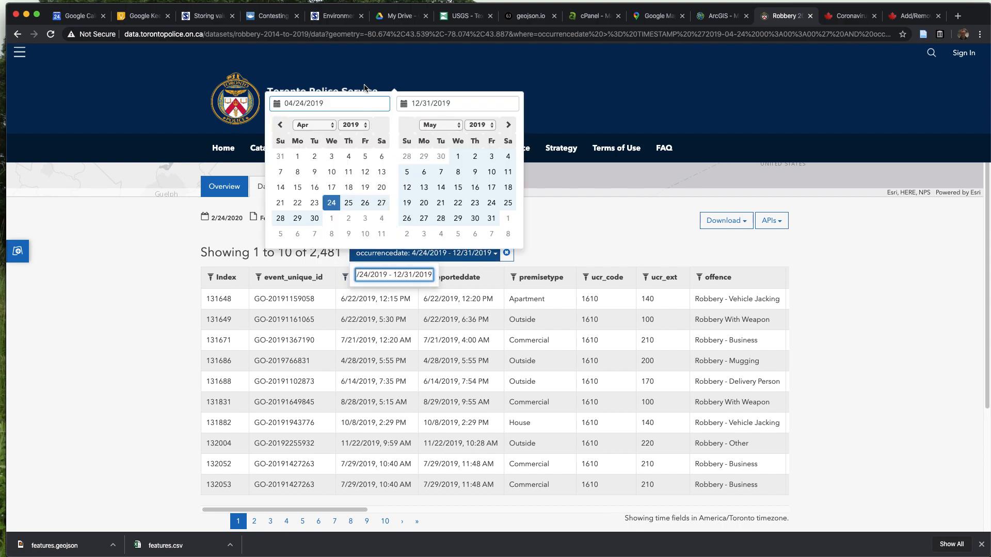
scroll(328, 155, "down", 2)
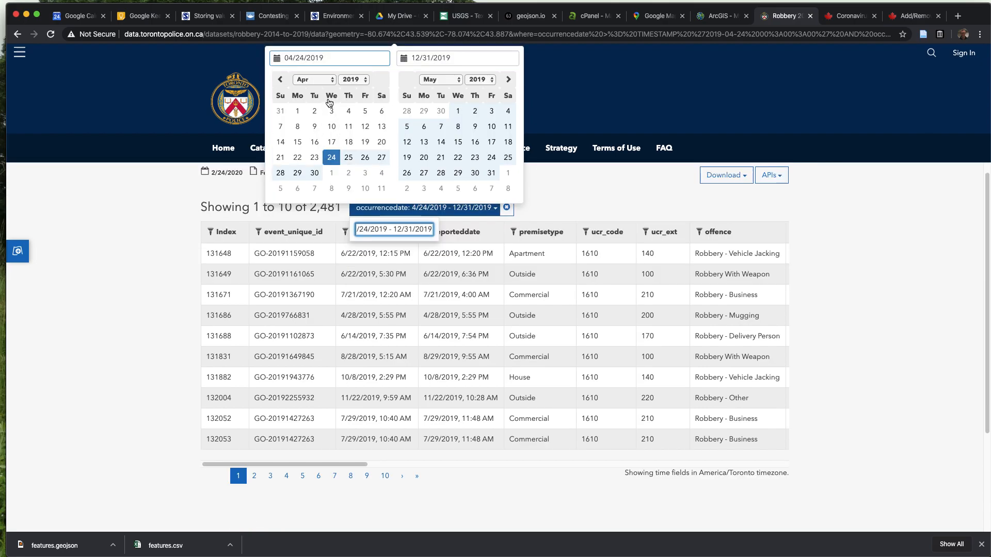
scroll(329, 103, "up", 1)
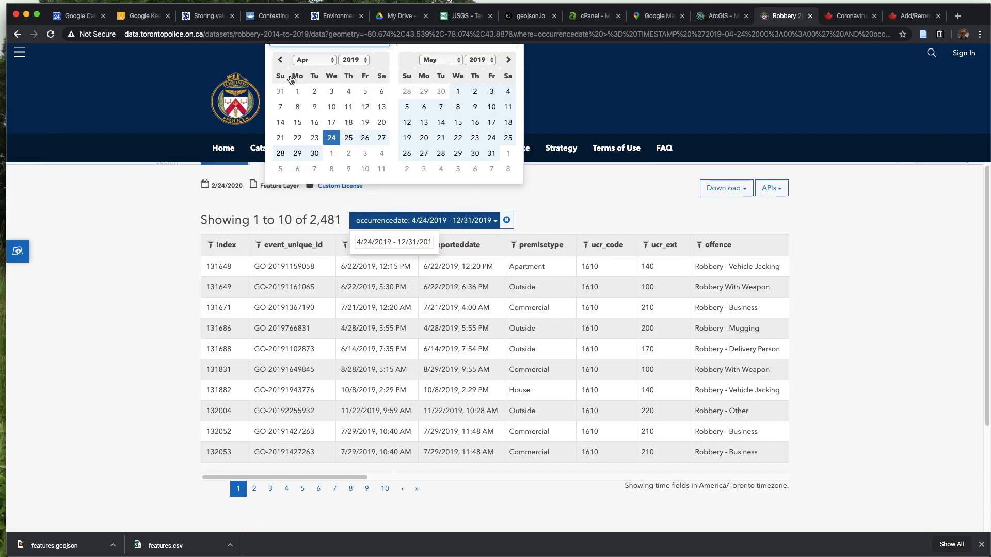
scroll(291, 79, "up", 1)
left_click_drag(296, 48, 305, 139)
type("1/2019")
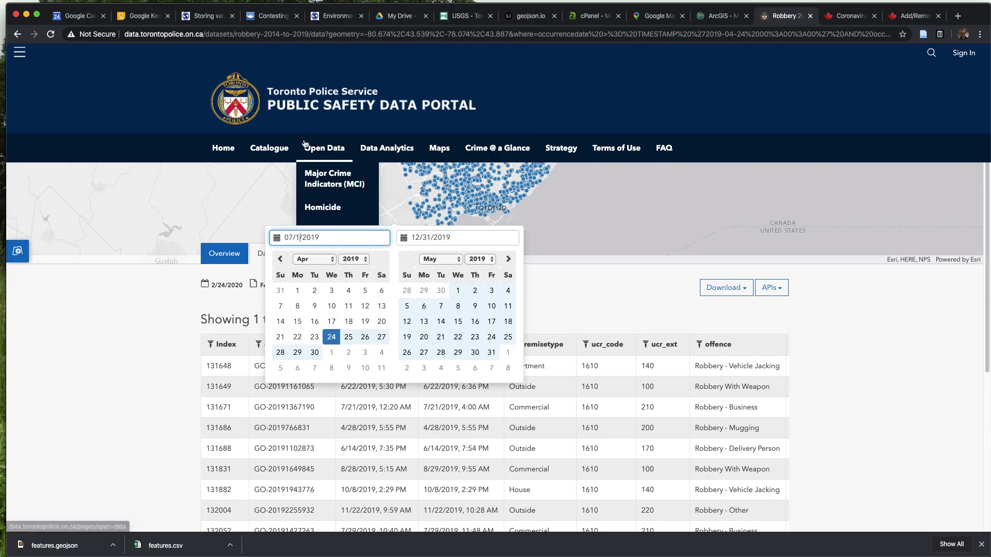
left_click(356, 235)
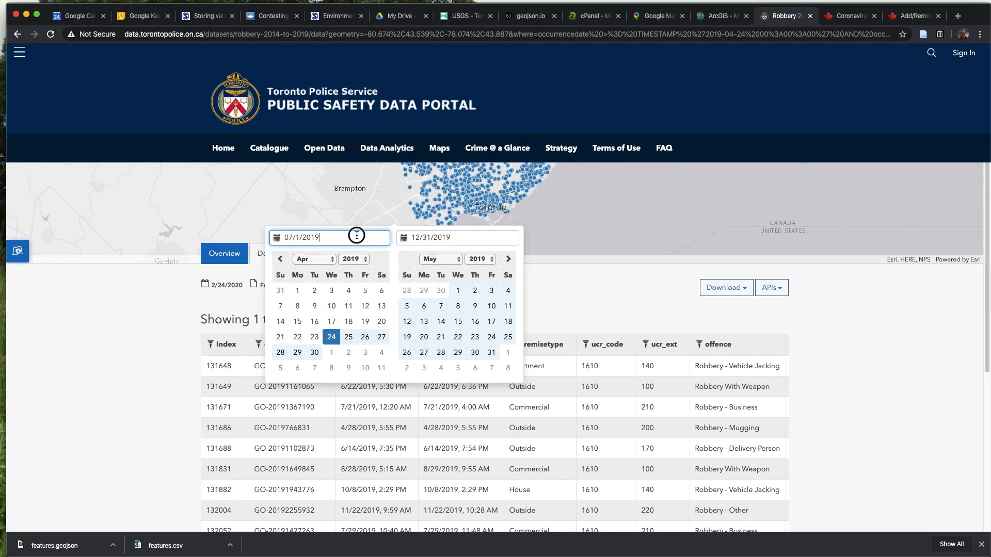
key("Return")
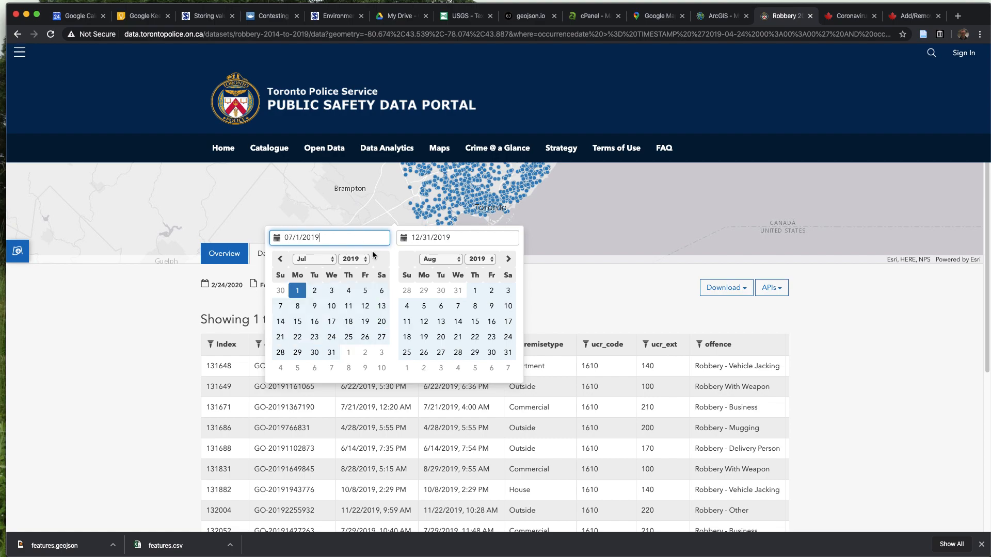
left_click(580, 305)
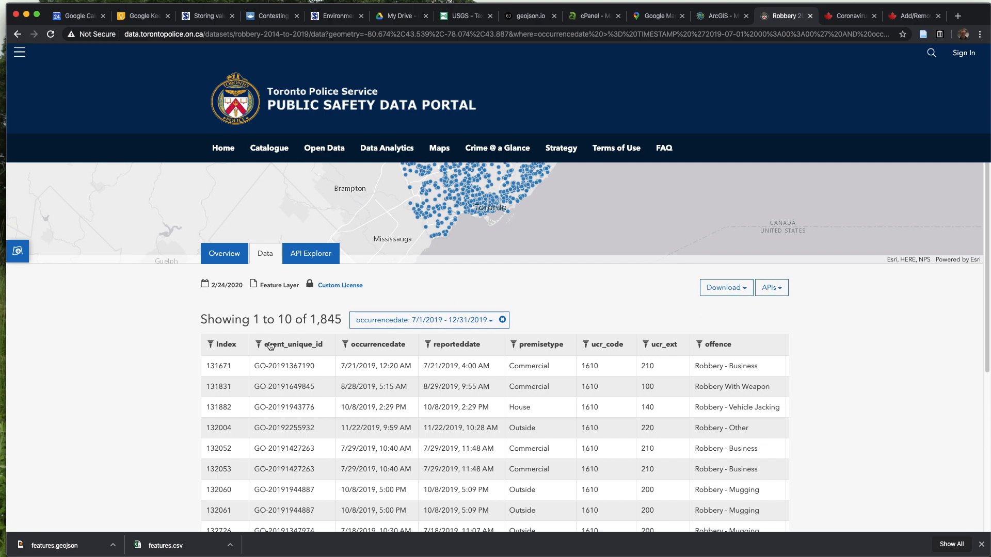
- Examine the full and filtered dataset download formats and the table's Long and Lat columns
left_click(720, 289)
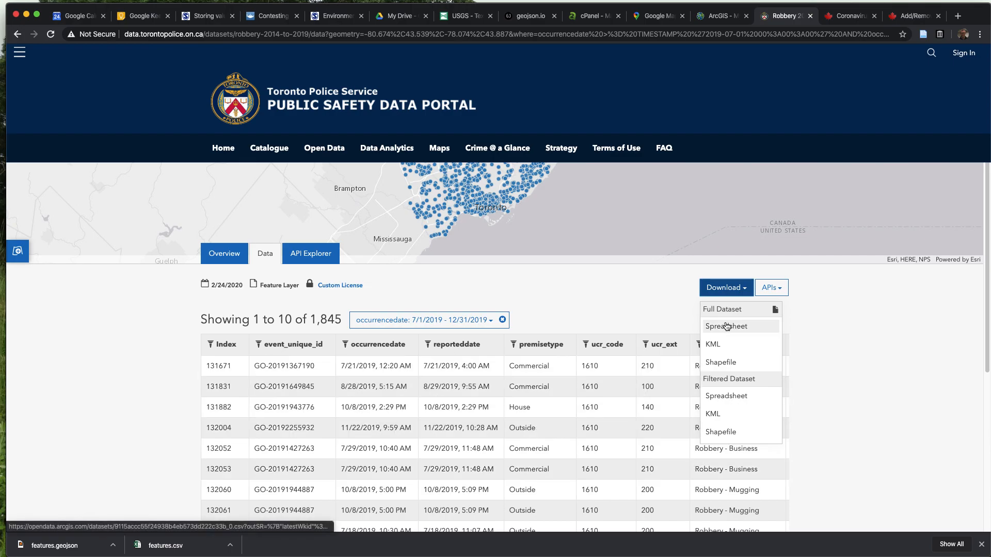
left_click(677, 308)
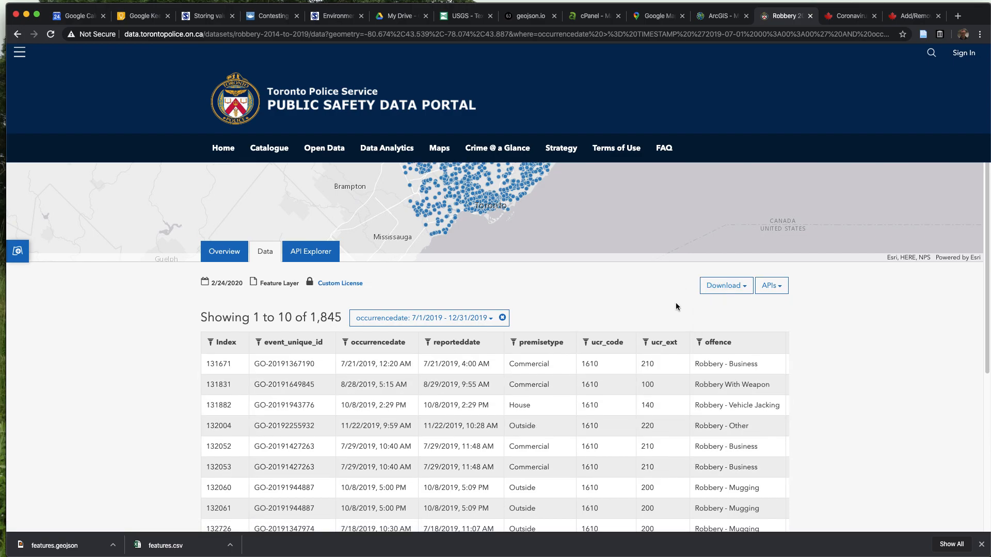
scroll(677, 309, "down", 3)
left_click_drag(331, 495, 837, 475)
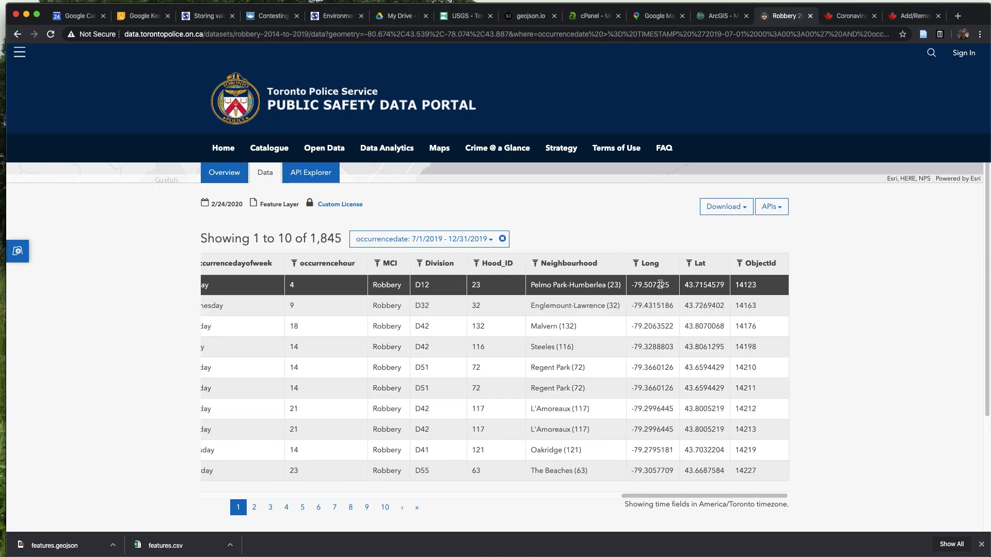
left_click(727, 207)
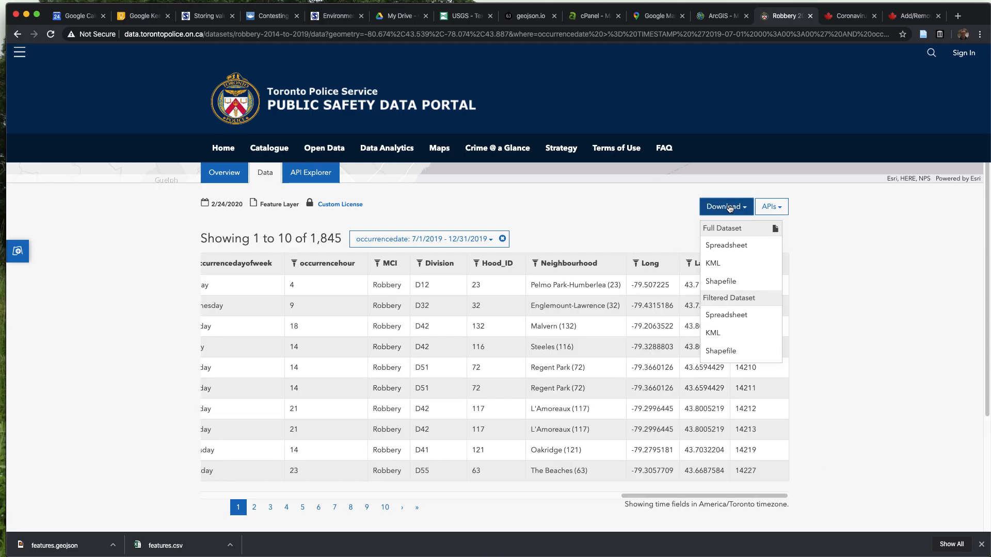
left_click(642, 228)
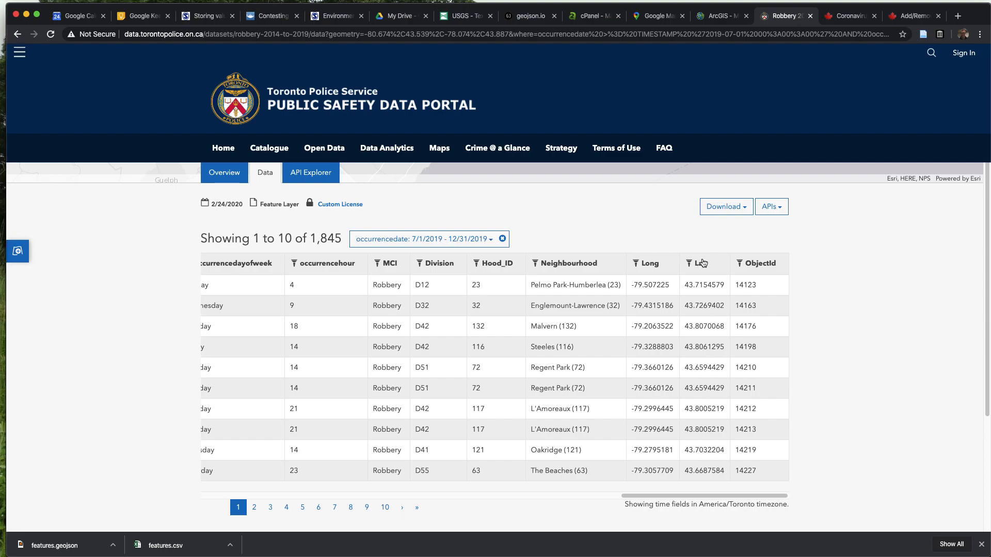
left_click(733, 206)
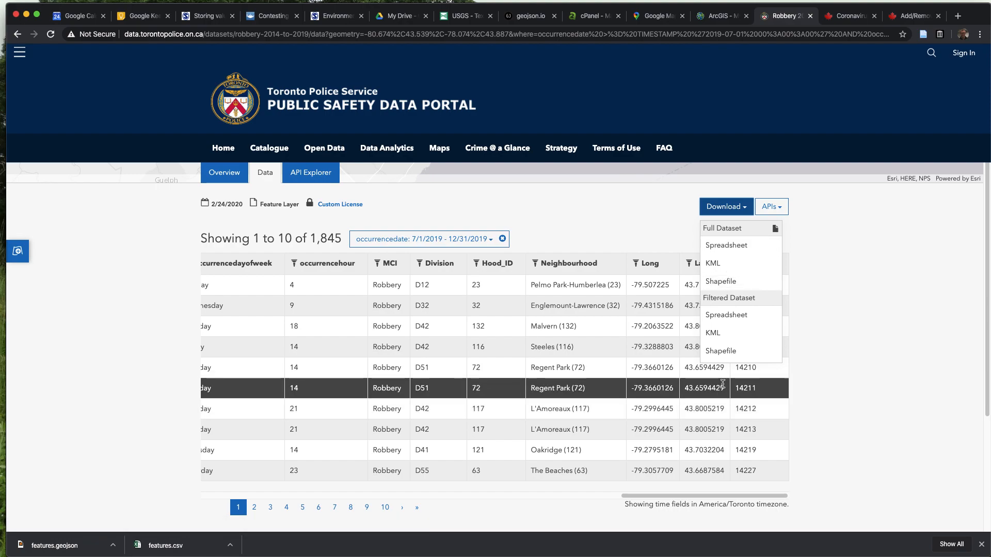
left_click_drag(709, 299, 763, 306)
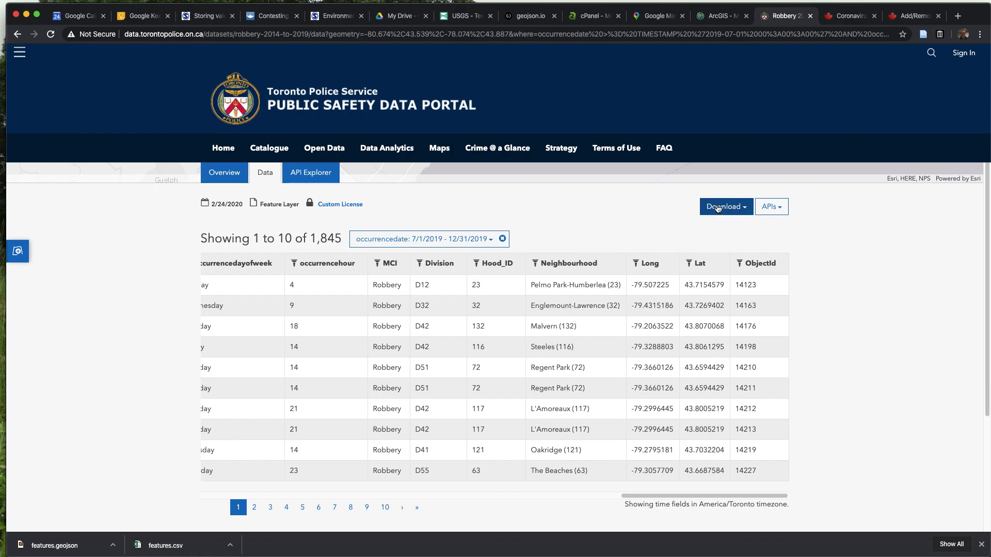
- Download the filtered robbery dataset as a shapefile
left_click(743, 208)
left_click(723, 351)
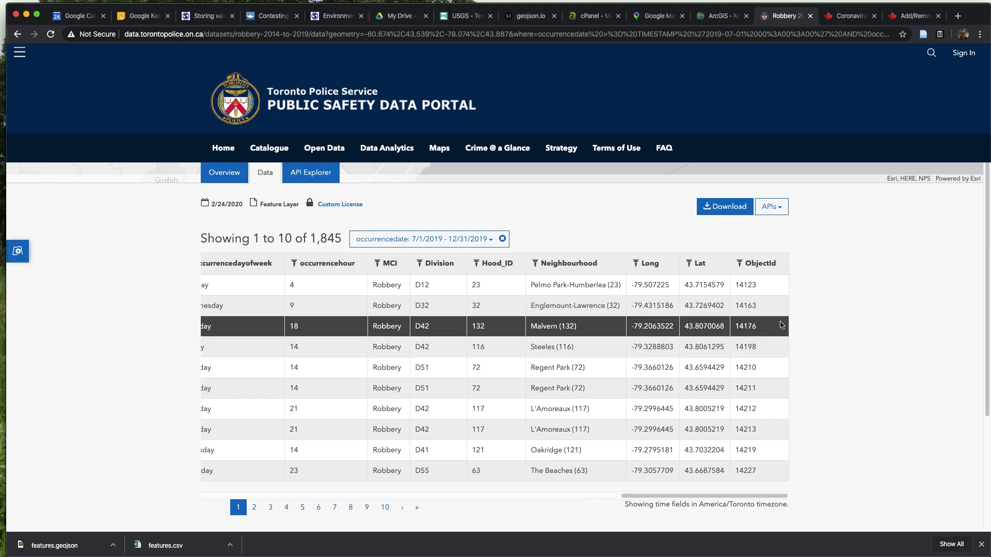
left_click(825, 312)
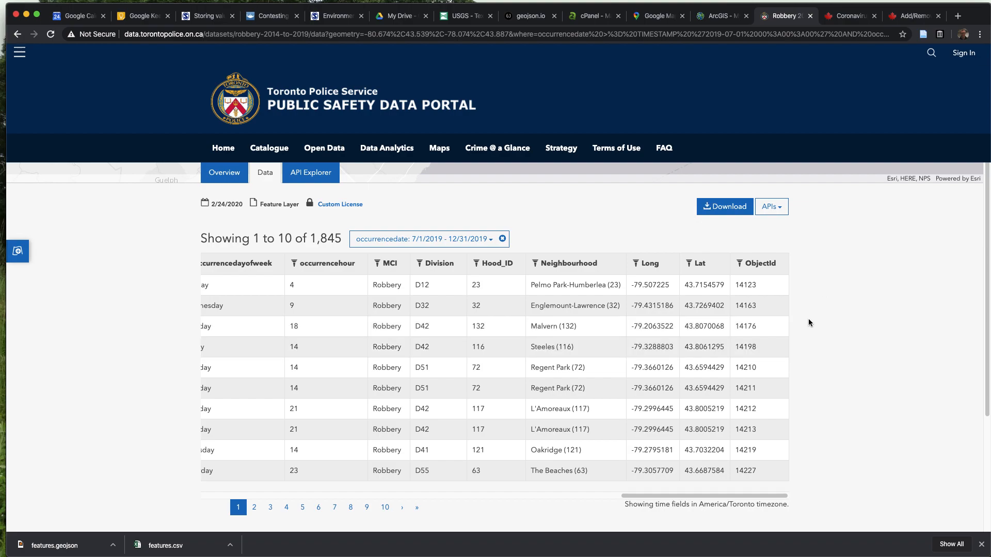
left_click(743, 208)
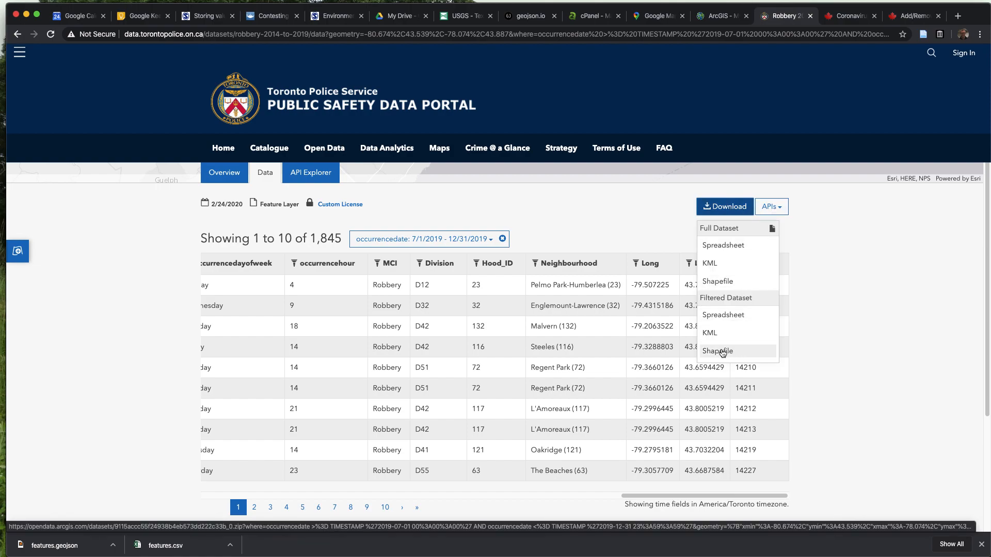
left_click(722, 352)
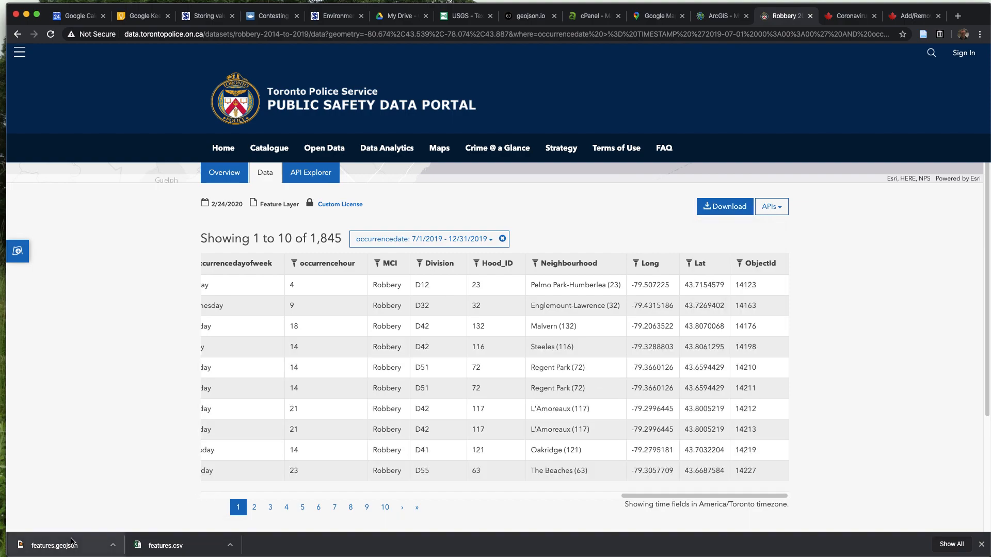
- Reload the dataset's data page and request the filtered dataset's shapefile again
scroll(204, 359, "up", 4)
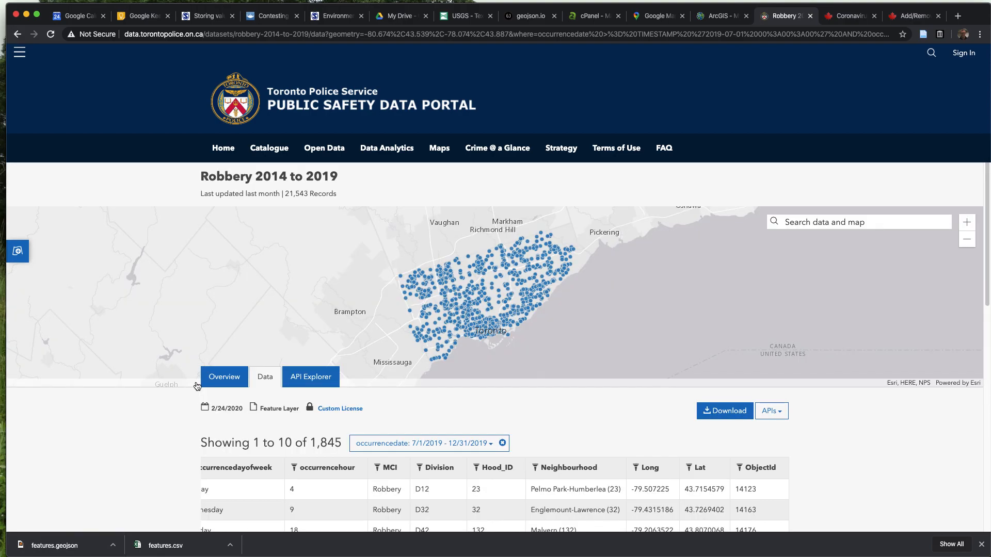
scroll(196, 387, "down", 8)
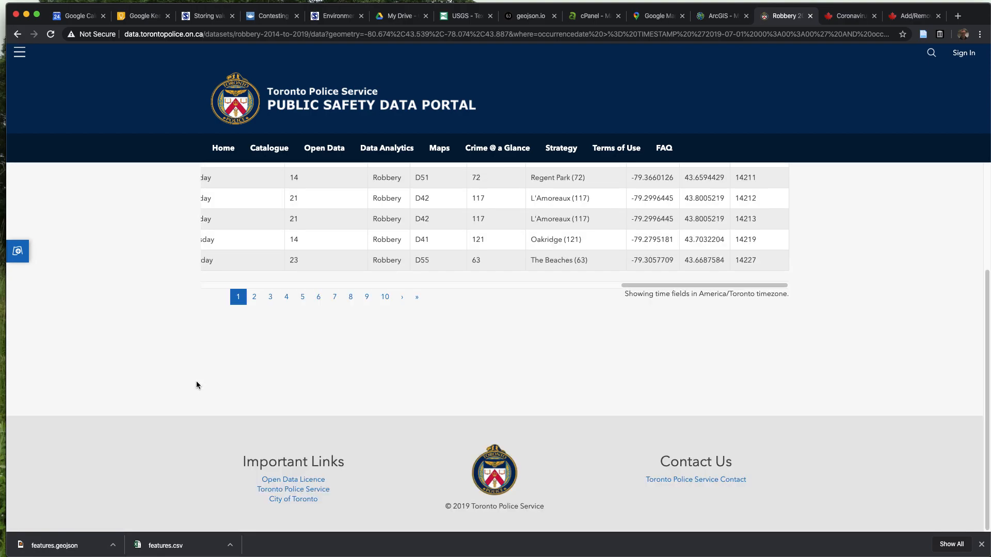
key("super+r")
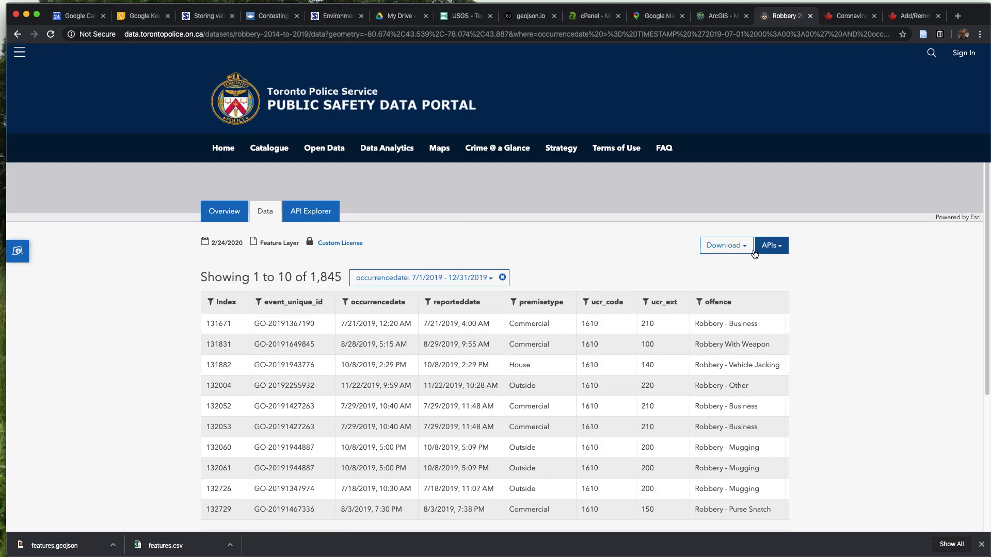
left_click(733, 246)
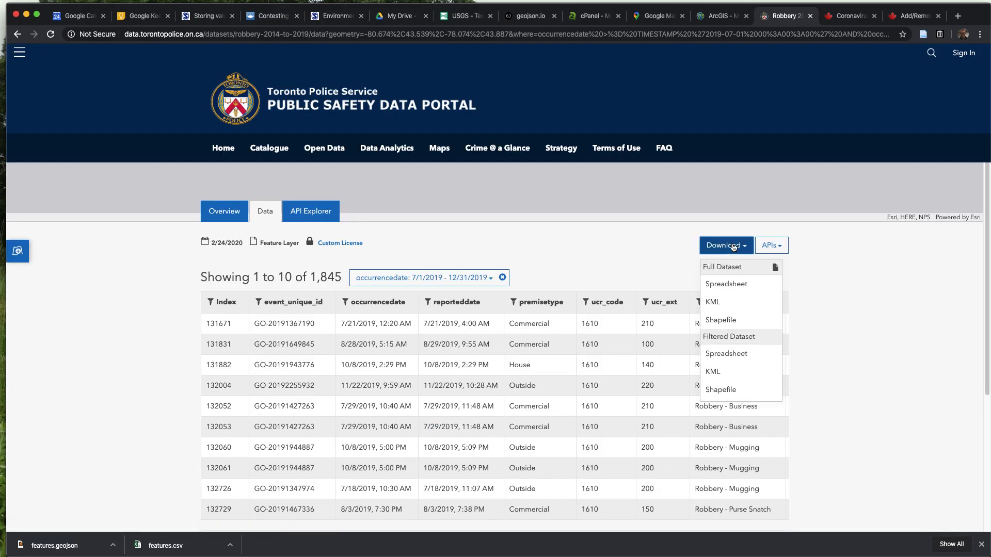
left_click(730, 391)
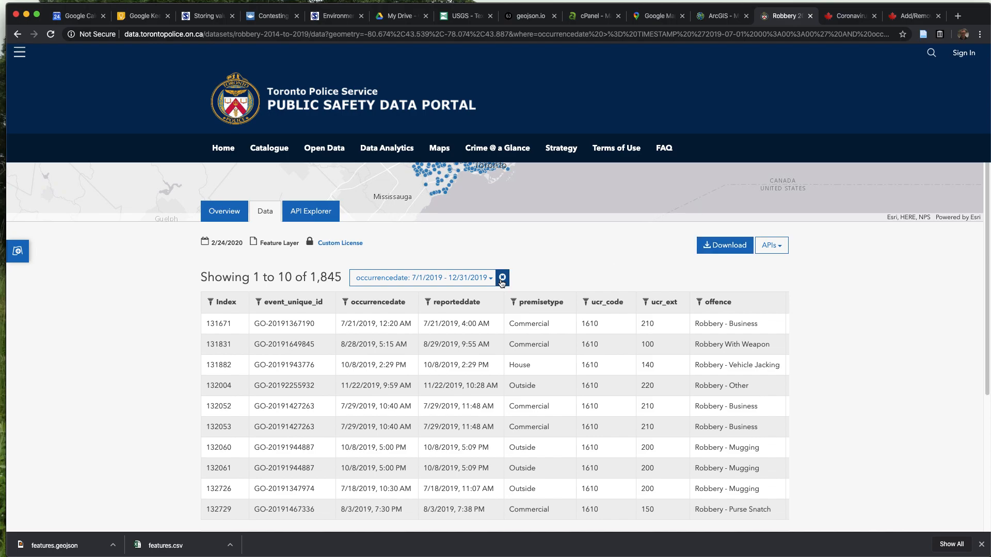
- Open the robbery dataset's overview page and check its download options
left_click(234, 212)
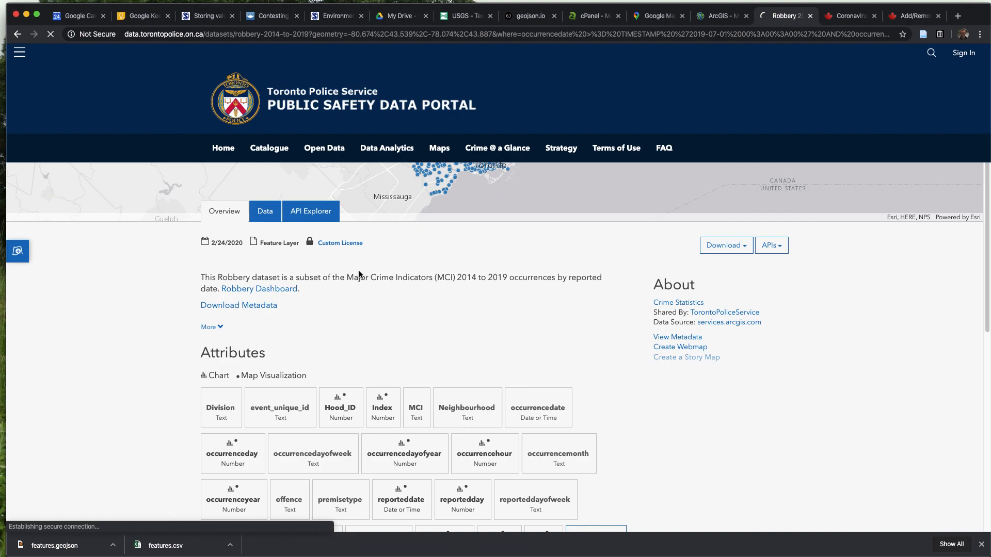
left_click(737, 244)
left_click(656, 253)
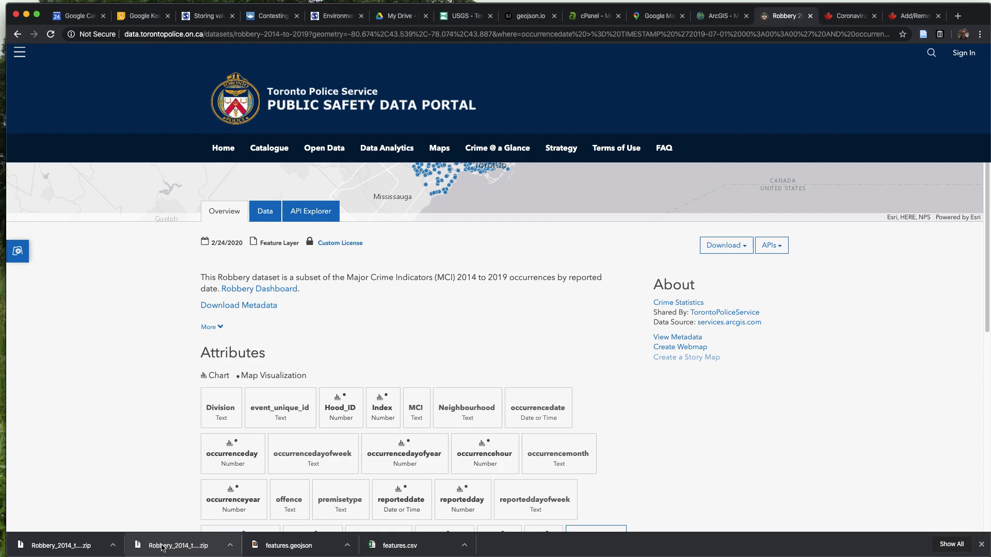
- Return to the blank ArcGIS map, start adding a layer from a file, and review the supported formats, including zipped shapefiles
left_click(709, 17)
left_click(77, 89)
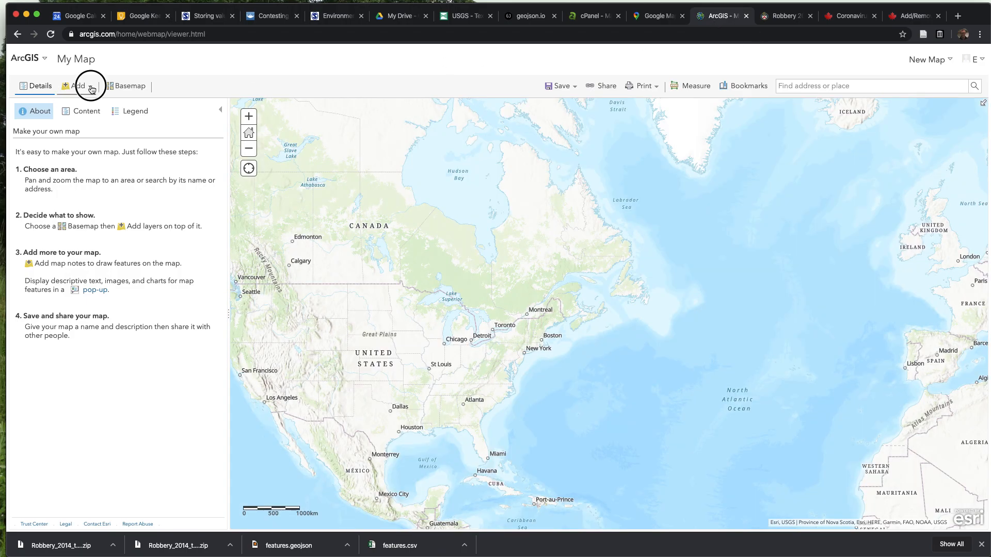
left_click(108, 157)
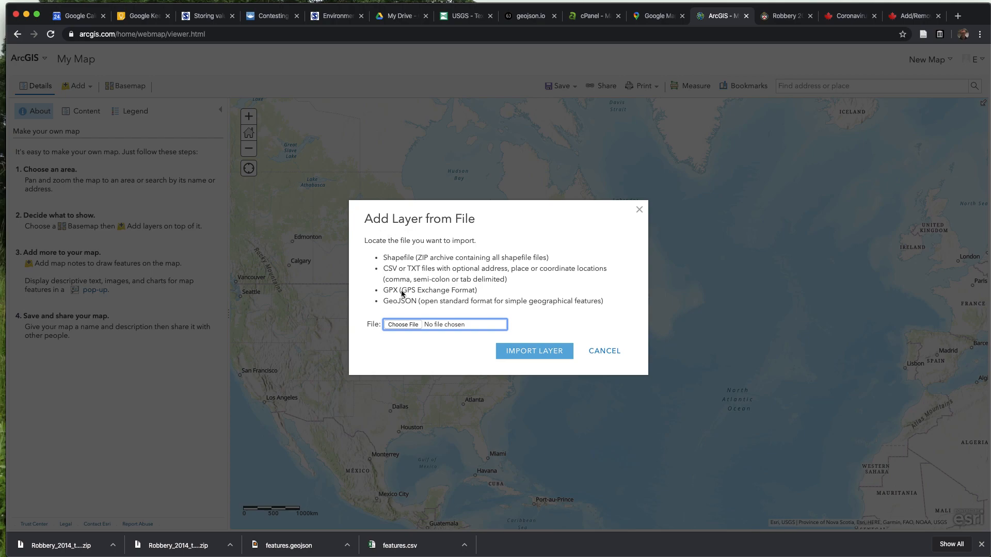
left_click_drag(384, 258, 580, 267)
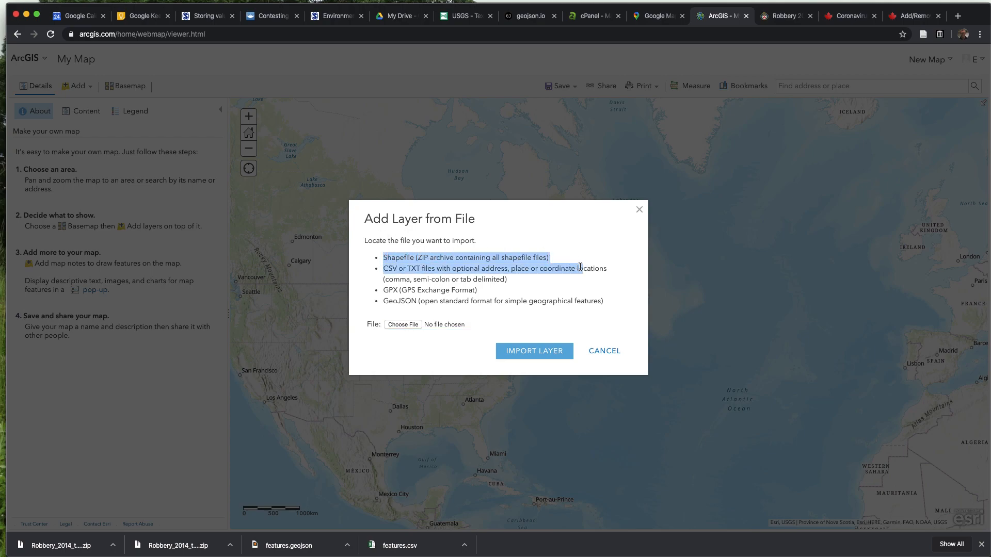
left_click(419, 257)
left_click_drag(419, 256, 427, 257)
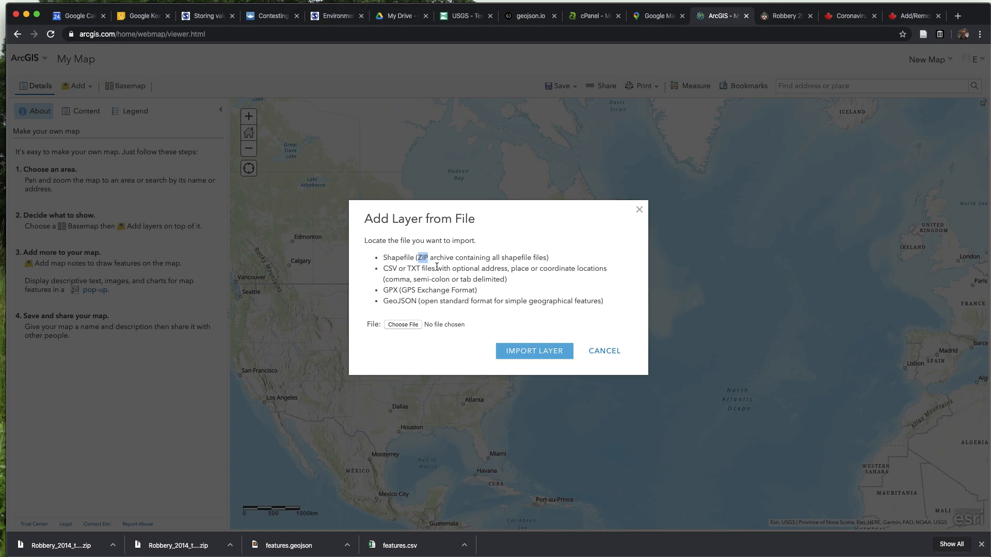
- Import Robbery_2014_to_2019.zip from Downloads as a map layer, keeping the original features
left_click(413, 324)
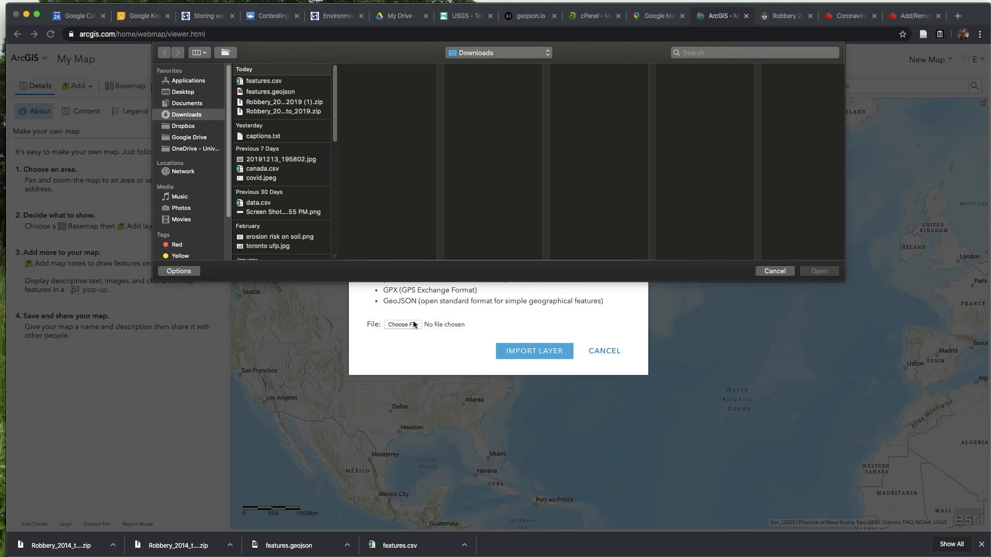
left_click(262, 109)
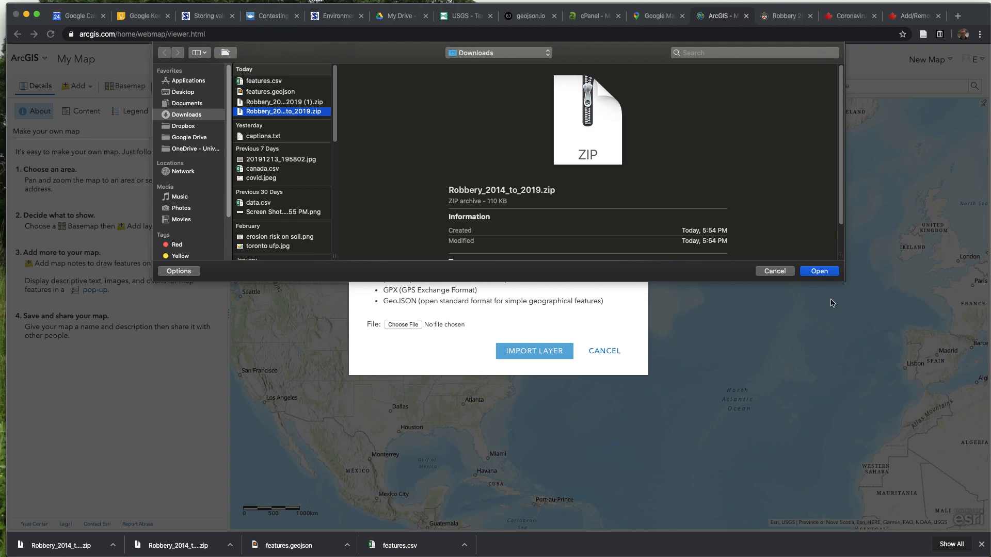
left_click(819, 271)
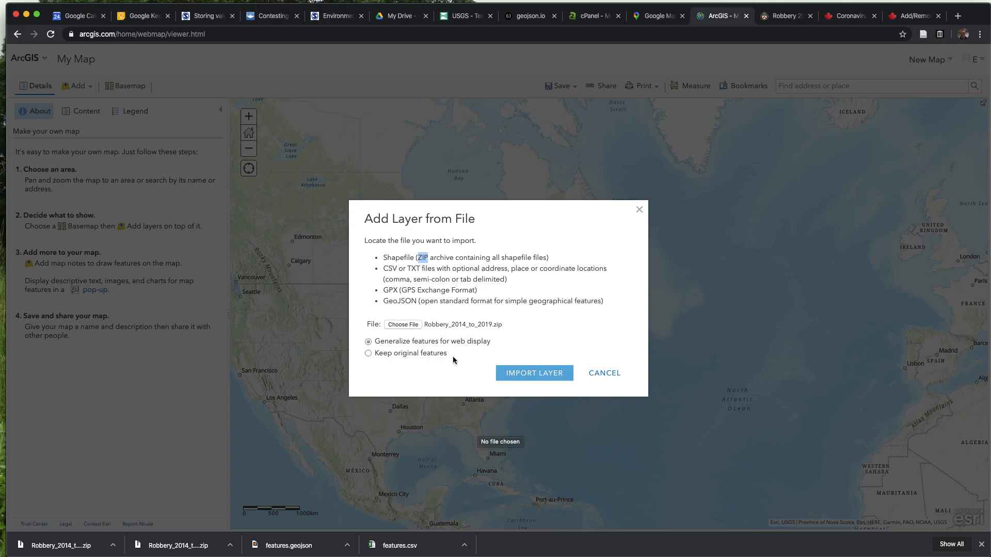
left_click(405, 354)
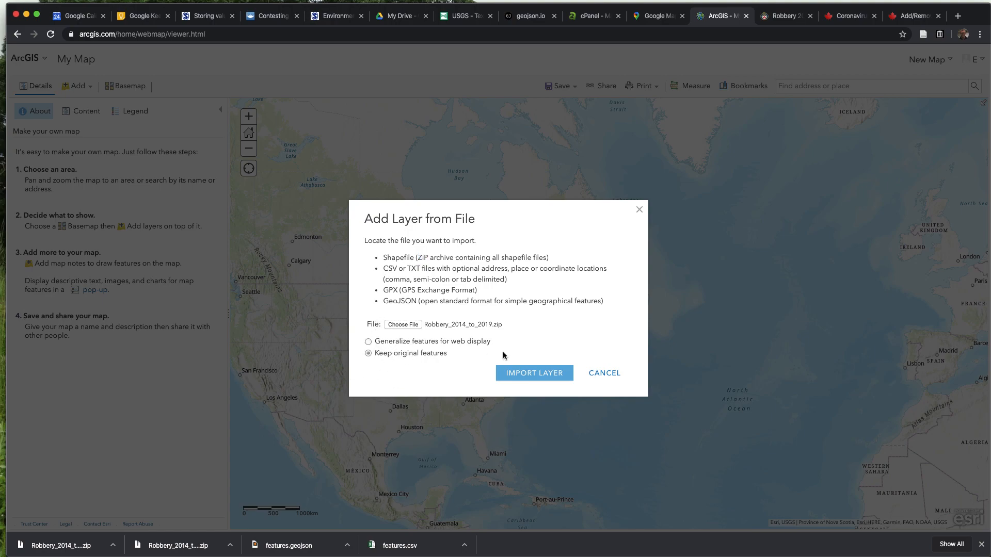
left_click(534, 374)
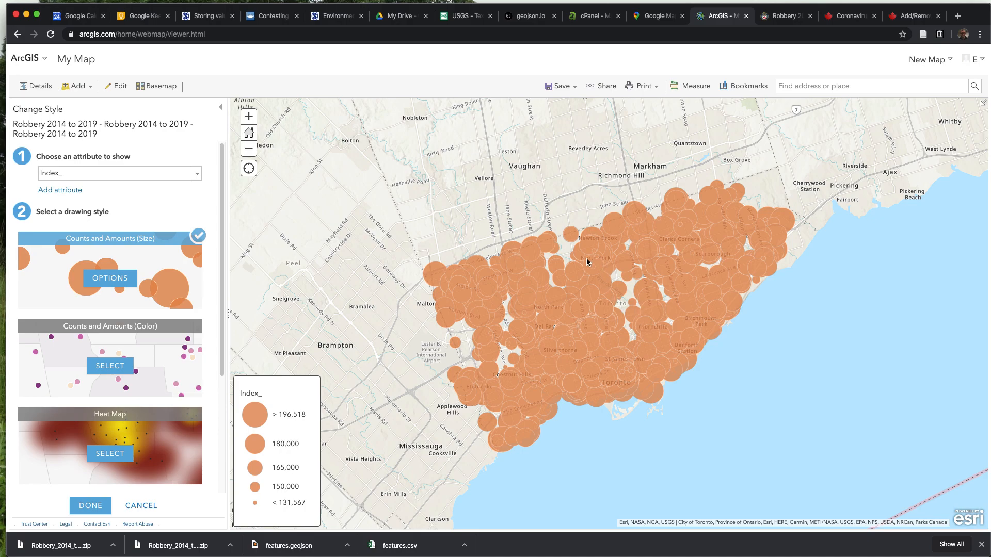
- Look through the robbery layer's attributes and style the points by offence
left_click(196, 174)
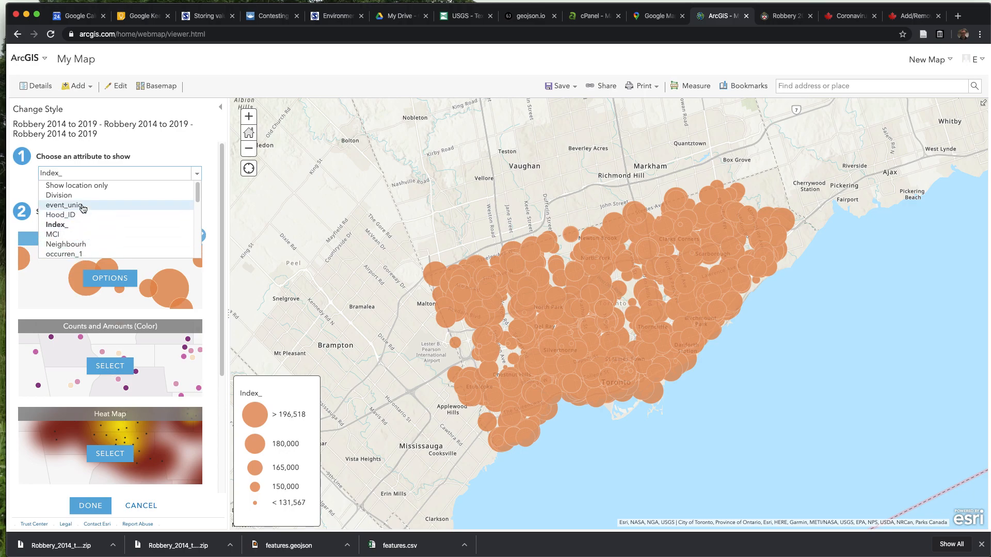
scroll(83, 209, "down", 2)
scroll(110, 202, "up", 3)
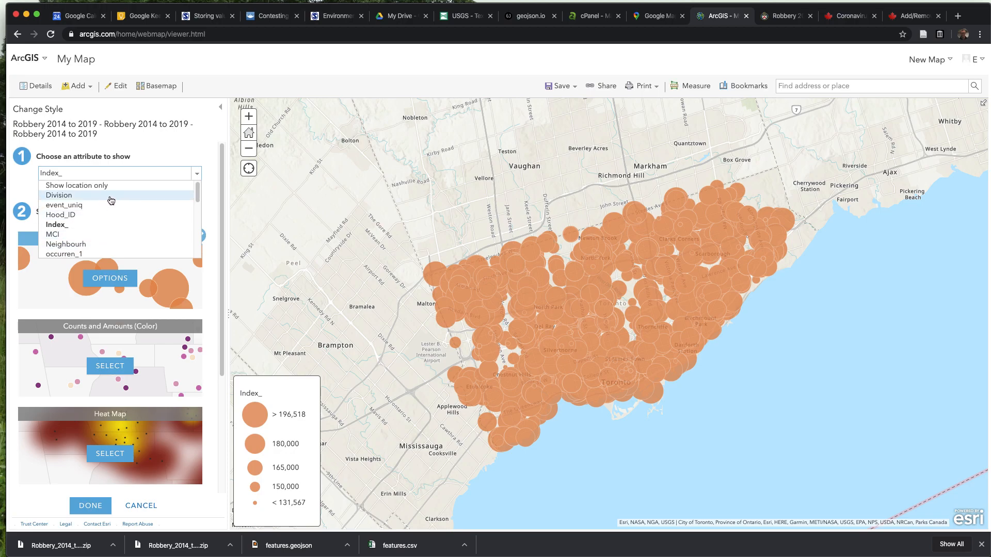
scroll(118, 225, "down", 10)
scroll(117, 225, "up", 3)
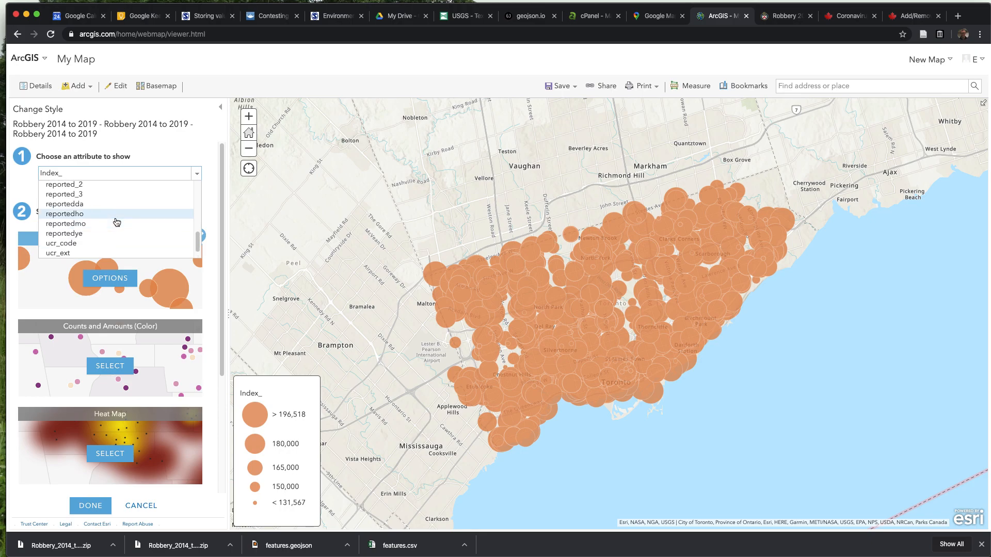
scroll(83, 243, "up", 3)
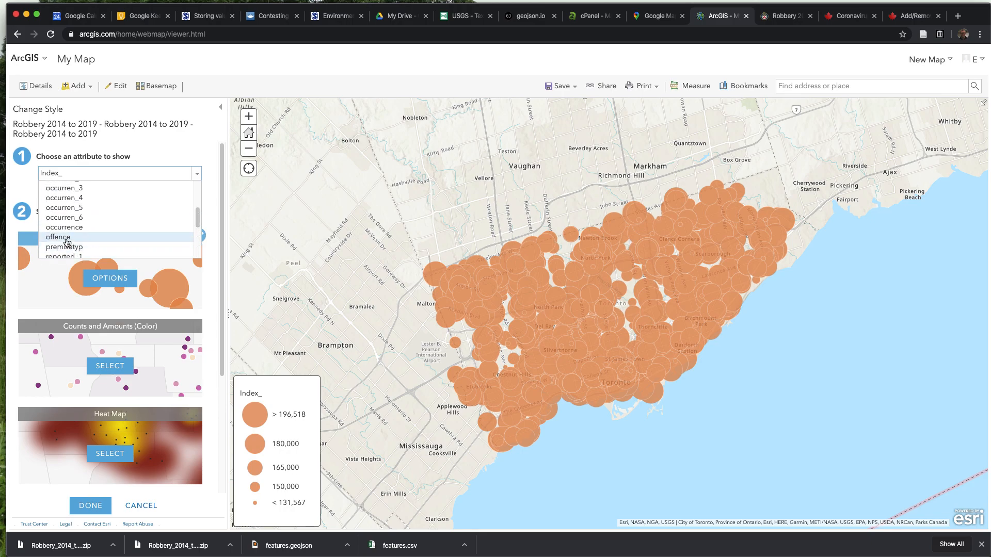
left_click(67, 240)
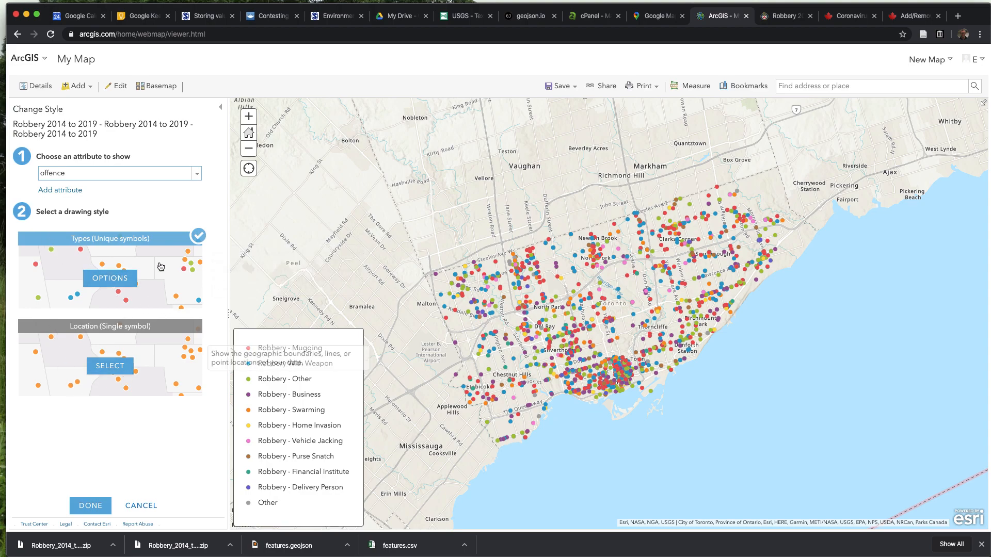
- Set the robbery layer to show location only and draw it as a Heat Map
left_click(197, 174)
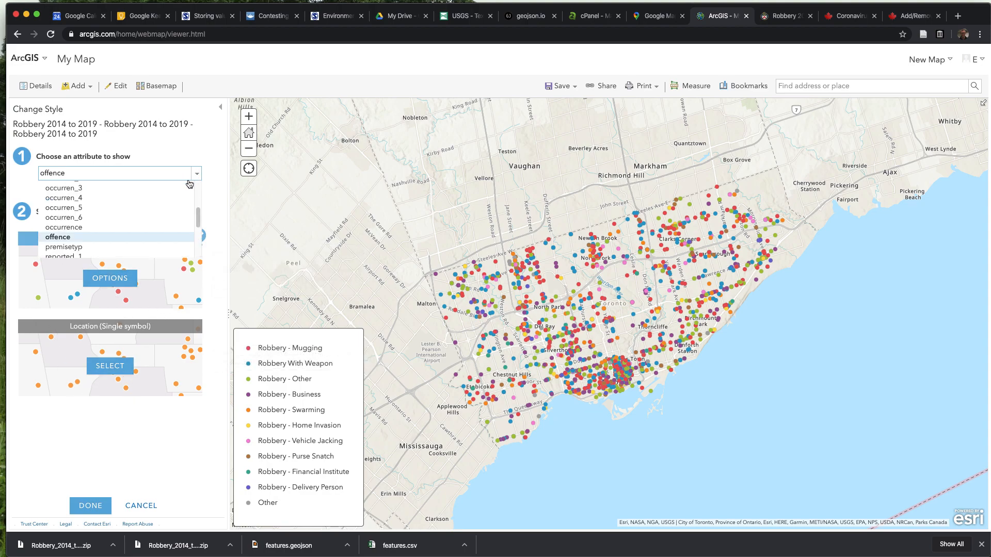
left_click(111, 186)
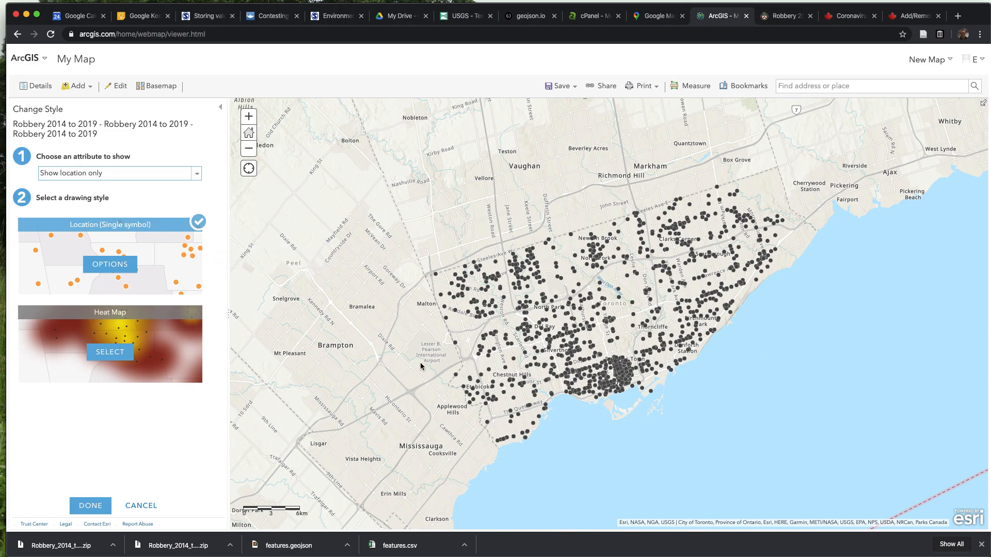
left_click(117, 359)
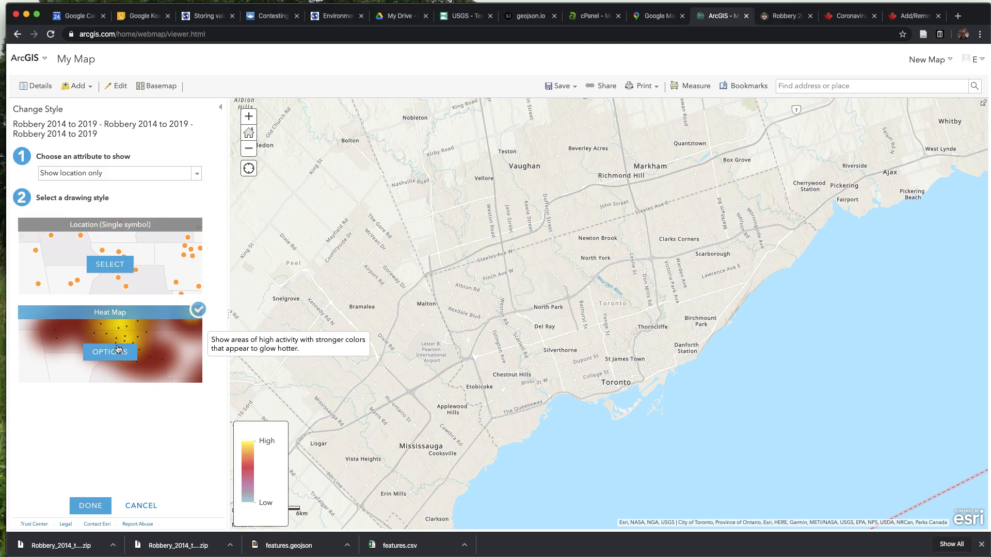
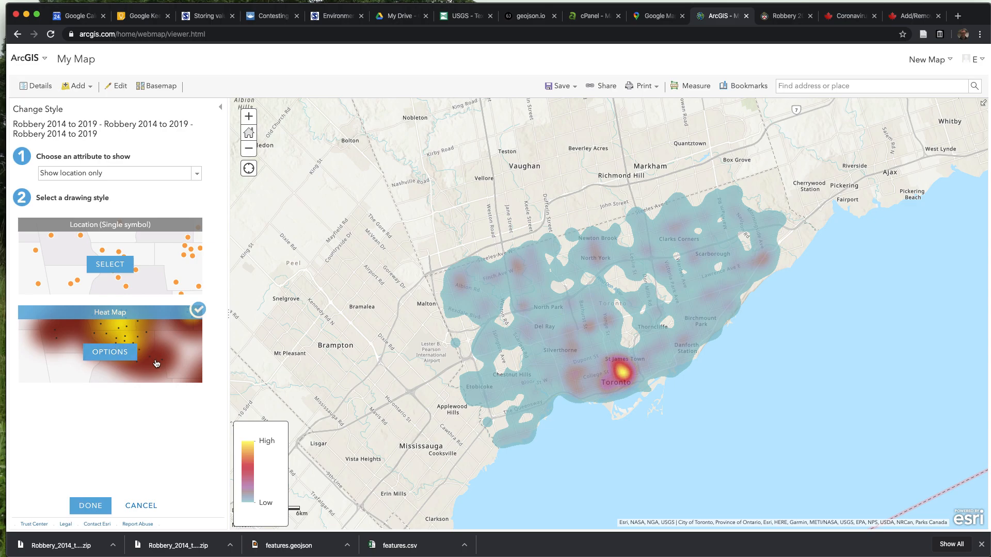
- Open the heat map's options, raise the color ramp's lower handle to about mid-range, and return it to the Low end
left_click_drag(710, 357, 589, 314)
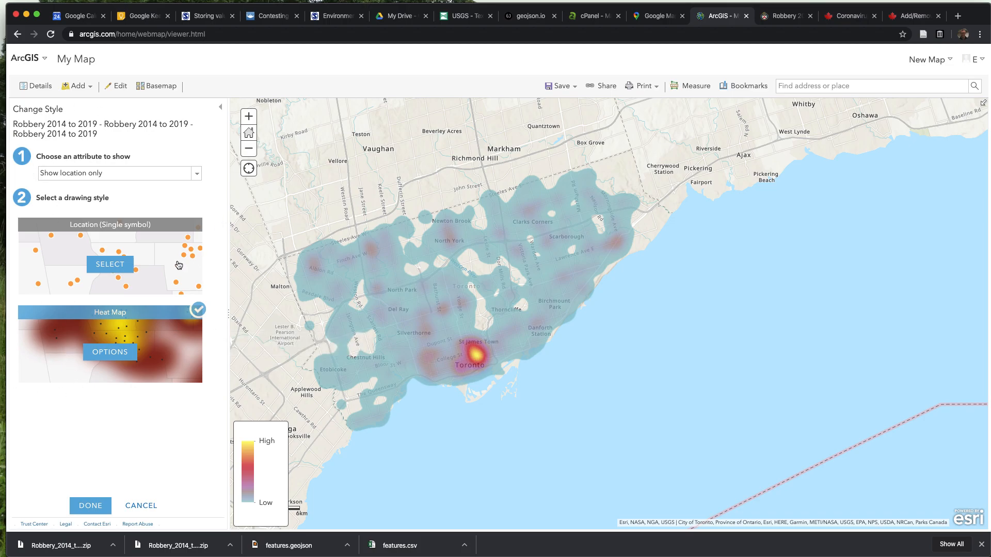
left_click(115, 353)
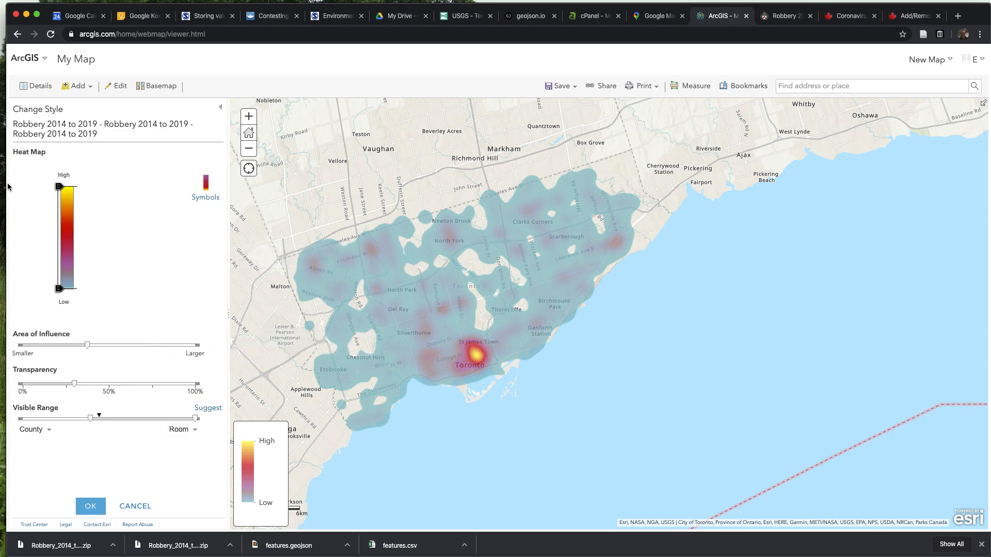
left_click_drag(59, 256, 60, 243)
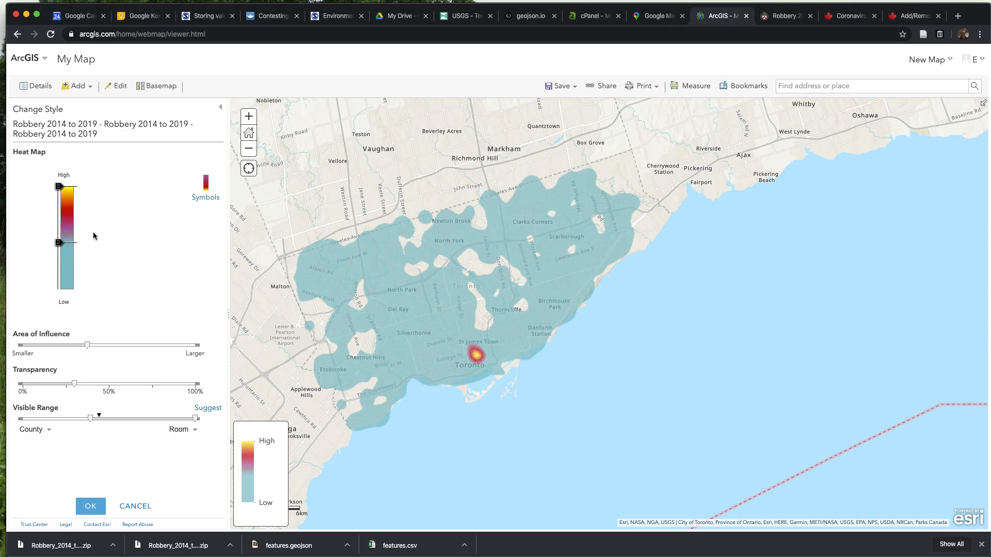
left_click_drag(60, 243, 60, 290)
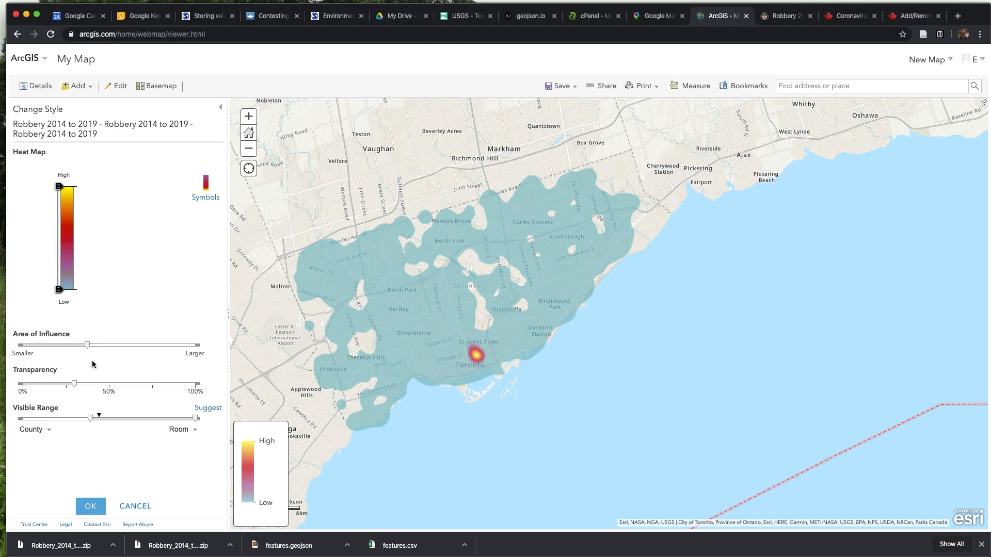
- Try a smaller Area of Influence for the heat map and increase it to the Larger end
left_click(87, 346)
left_click_drag(88, 346, 49, 355)
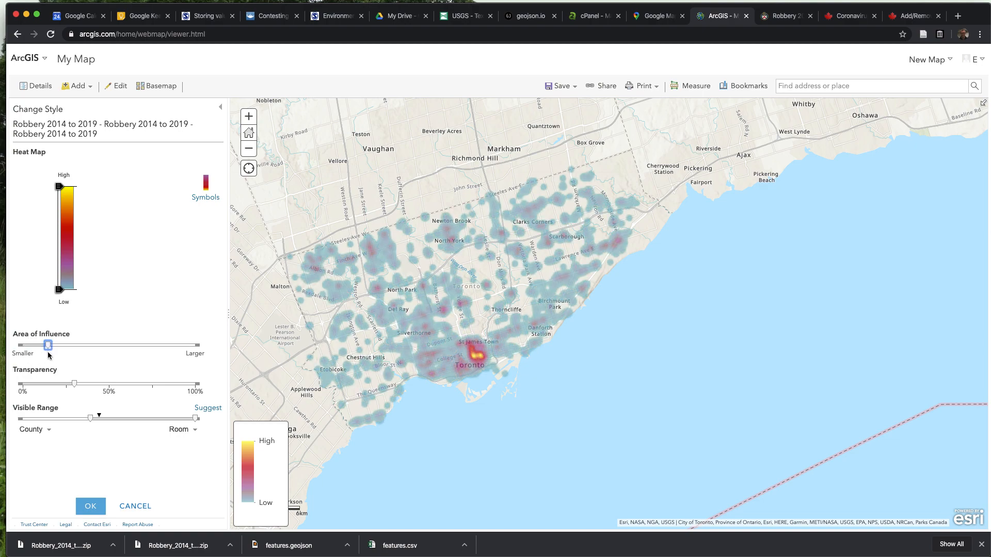
left_click(48, 348)
left_click_drag(49, 349, 50, 350)
left_click_drag(50, 349, 49, 350)
left_click_drag(50, 350, 194, 366)
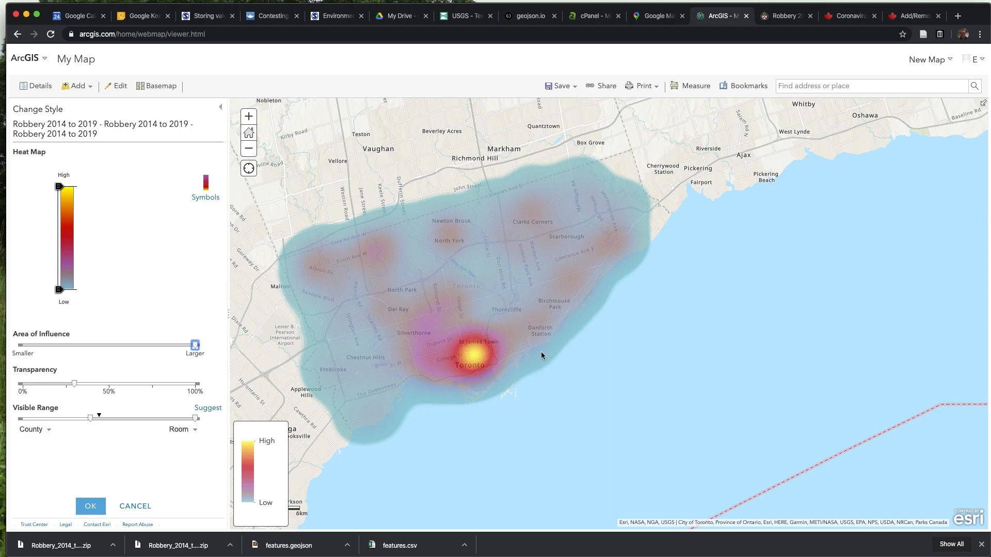
- Try smaller and larger Areas of Influence for the heat map, ending at a moderately small one
left_click_drag(195, 349, 29, 349)
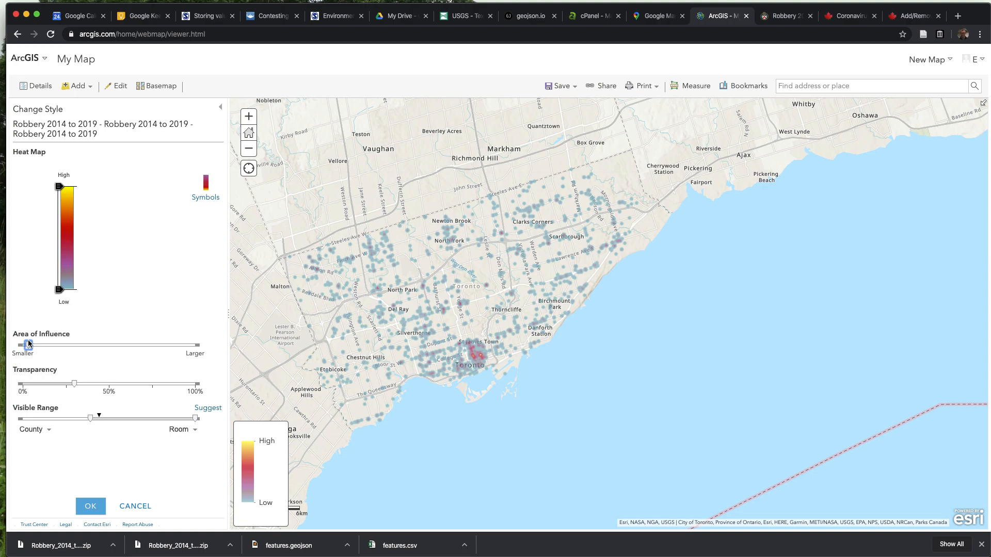
left_click_drag(28, 346, 28, 350)
left_click_drag(28, 350, 195, 348)
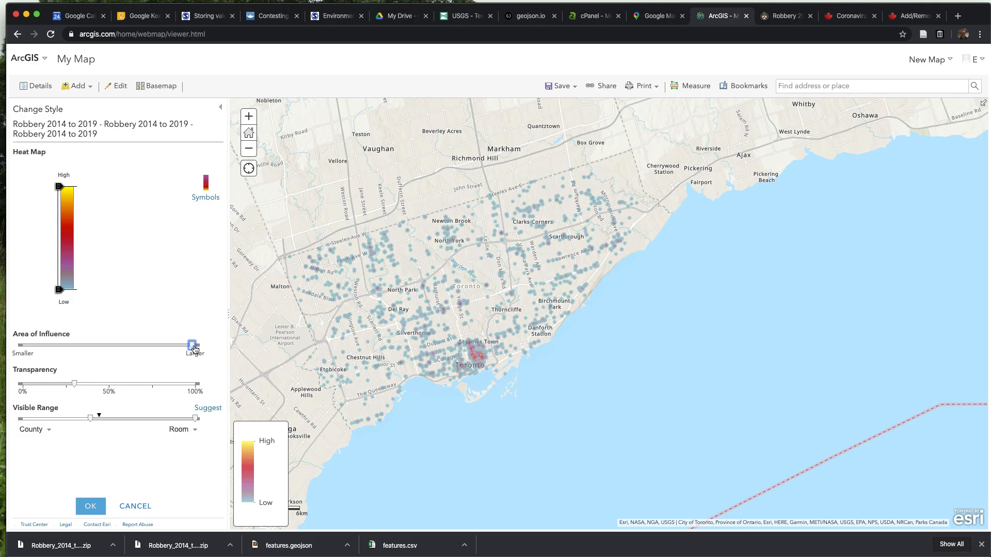
left_click_drag(193, 345, 25, 349)
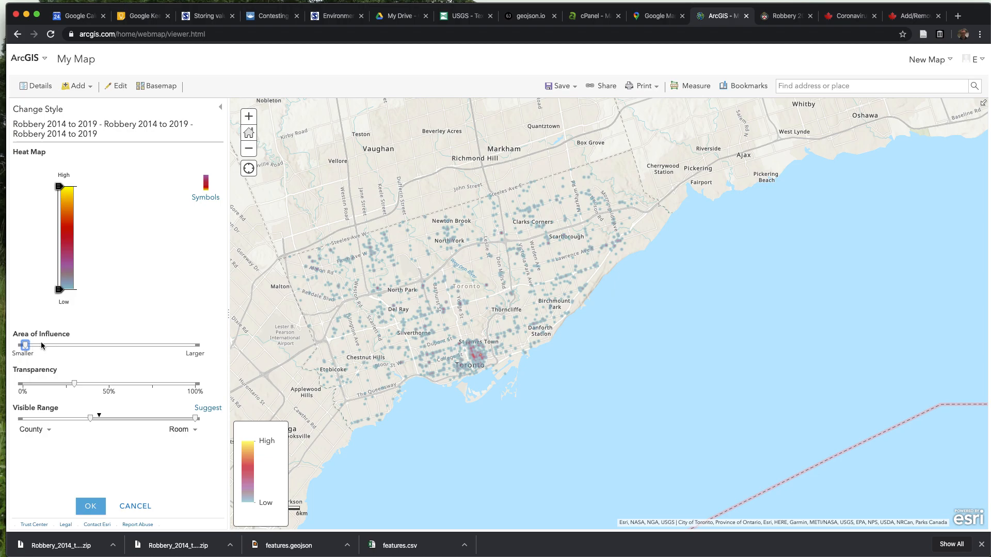
left_click(54, 350)
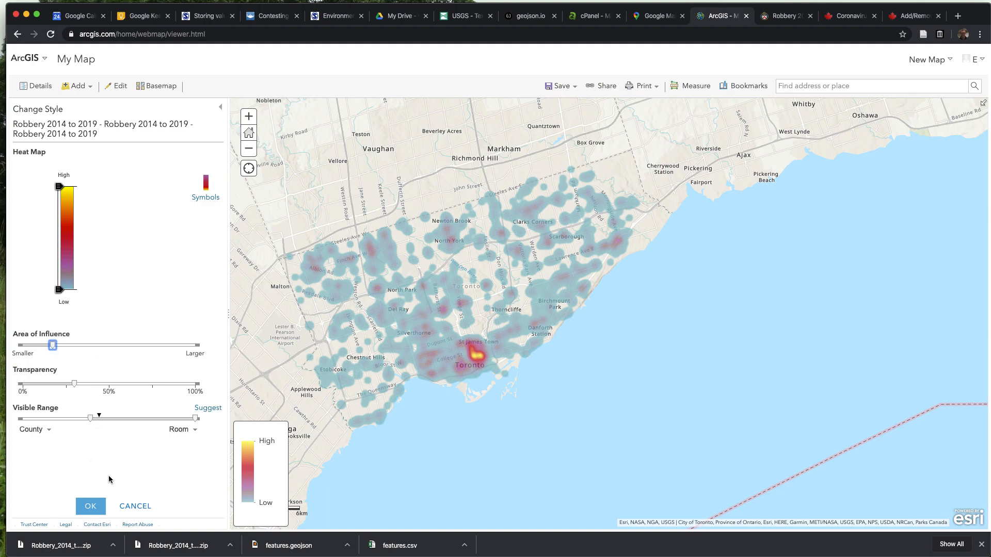
- Discard the heat map style changes and hide the Robbery 2014 to 2019 layer on the map
left_click(123, 509)
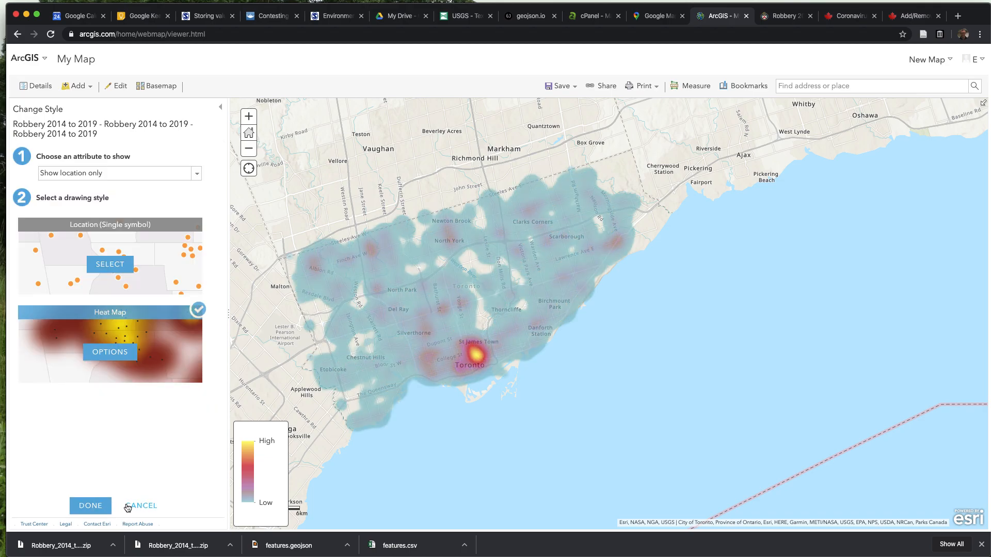
left_click(130, 505)
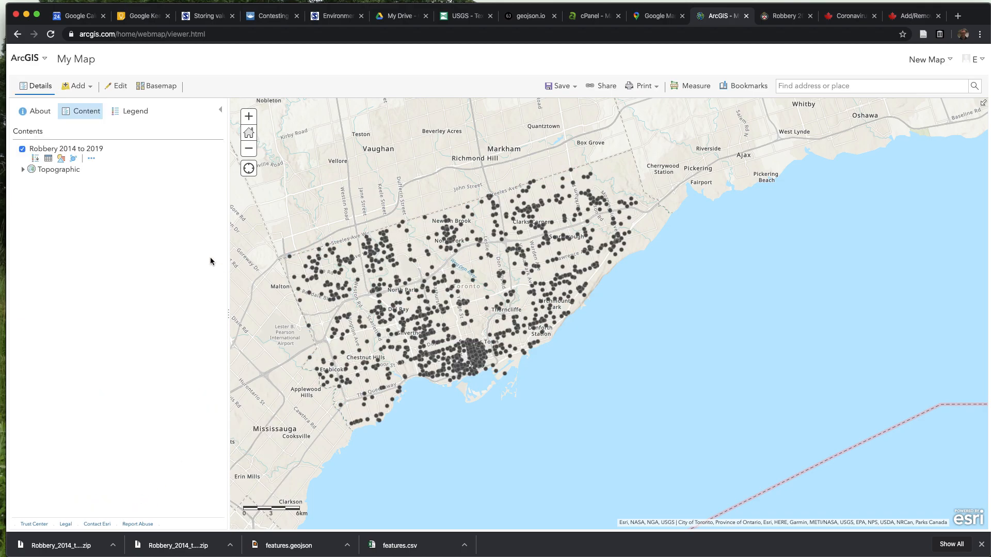
left_click(23, 149)
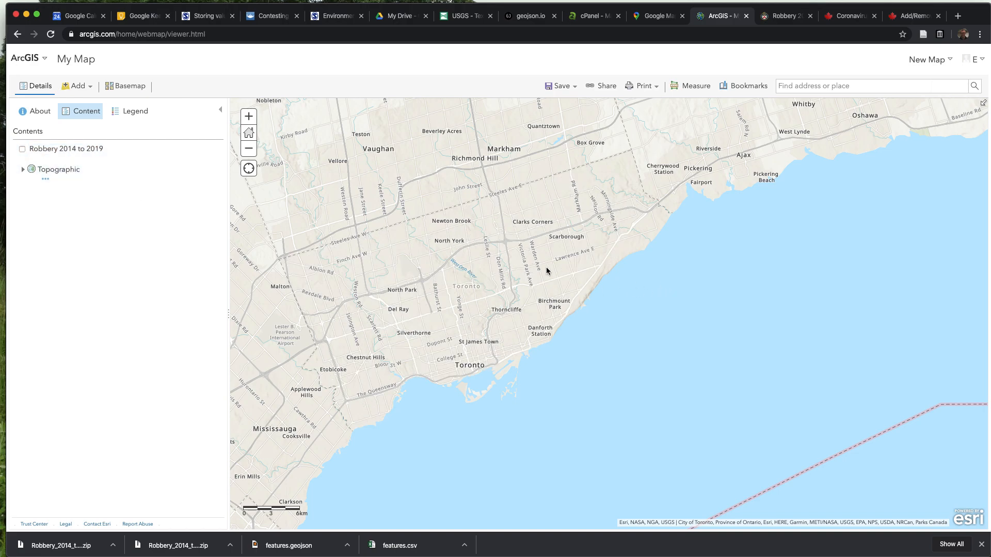
scroll(519, 270, "down", 2)
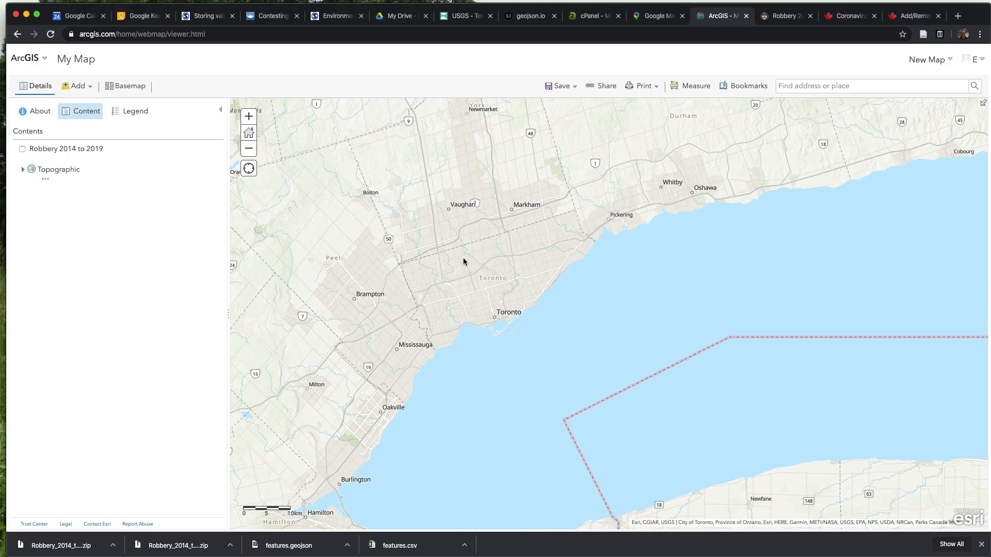
- Copy the Canadian COVID-19 case table from its header through Nunavut and paste it into the blank Excel workbook at A1
left_click(842, 18)
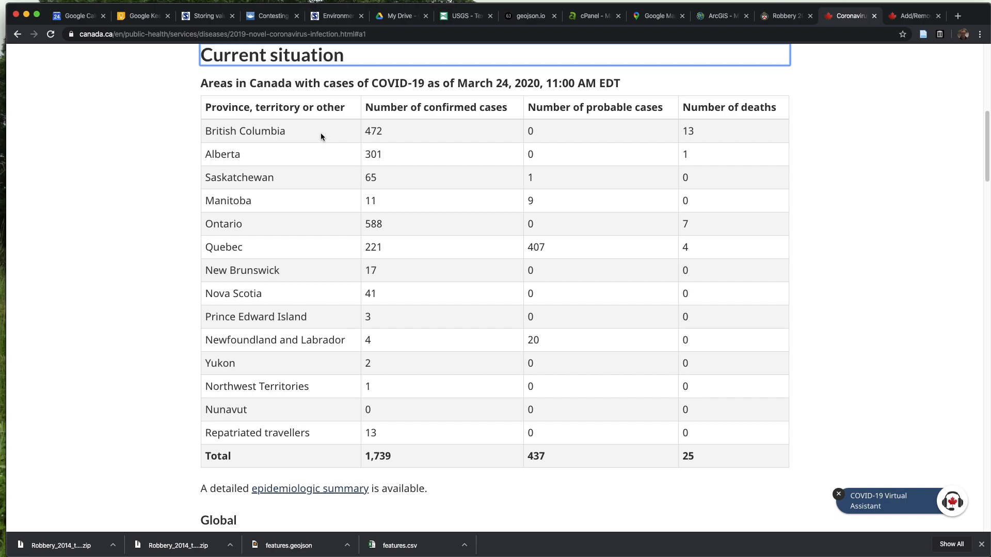
left_click_drag(206, 105, 711, 408)
key("super+c")
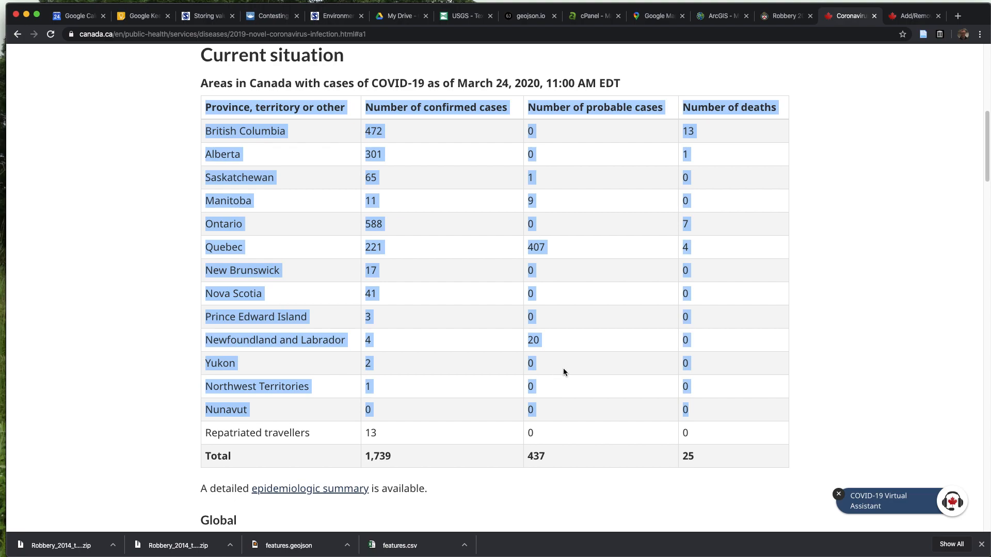
key("super+Tab")
key("super+Tab")
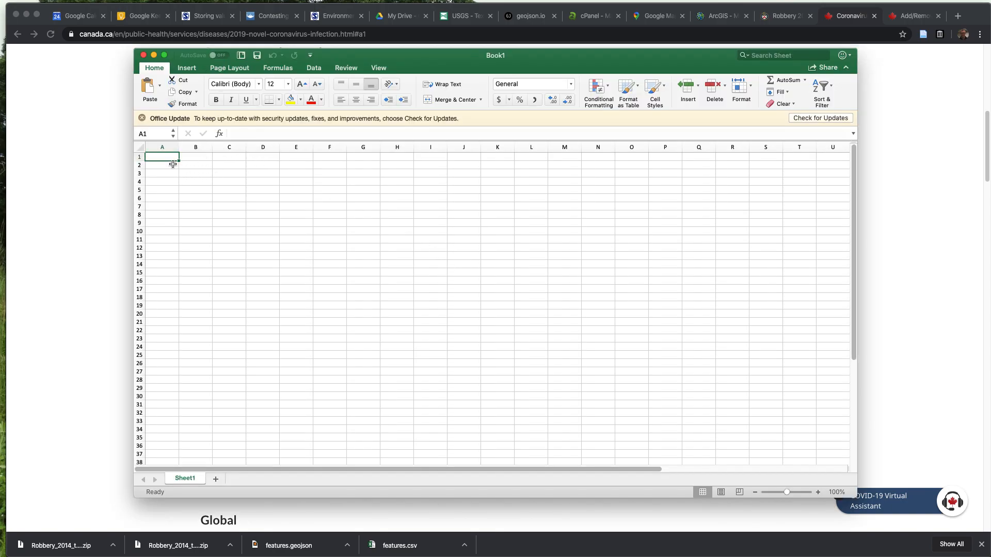
key("super+v")
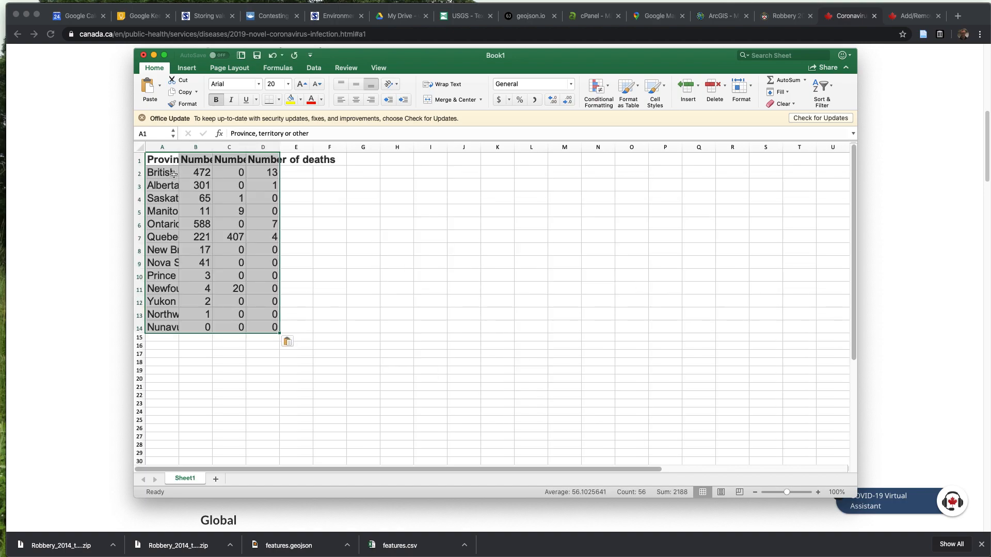
- Widen columns A to D of the pasted case table to make the province names and headings easier to read
left_click(205, 210)
left_click_drag(179, 143, 304, 149)
left_click_drag(371, 148, 379, 149)
left_click(361, 161)
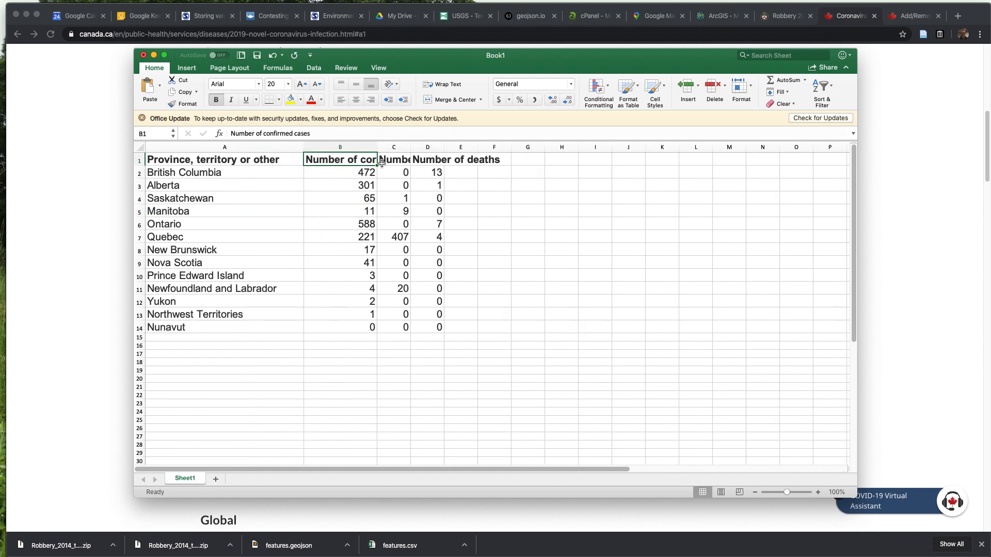
left_click_drag(411, 147, 562, 148)
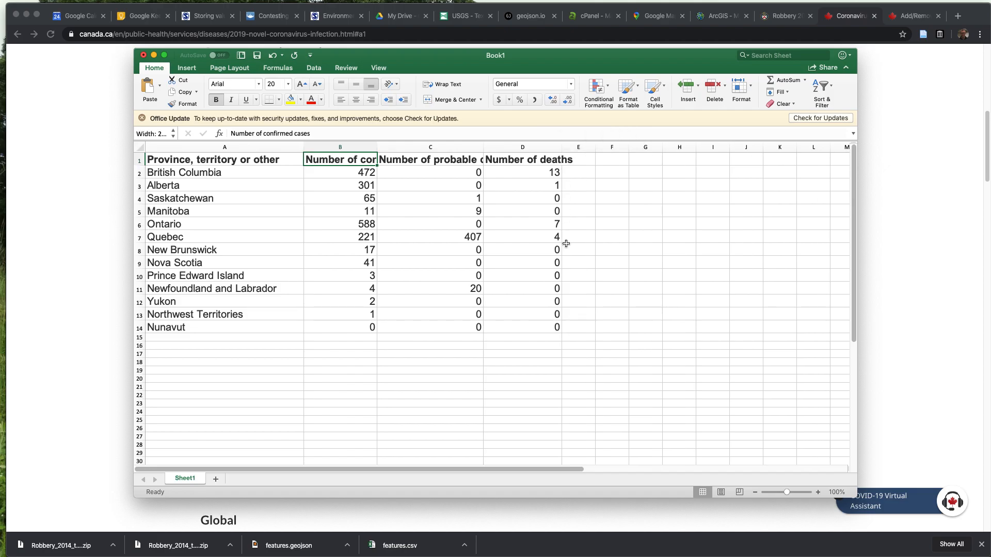
key("super+Tab")
left_click(812, 268)
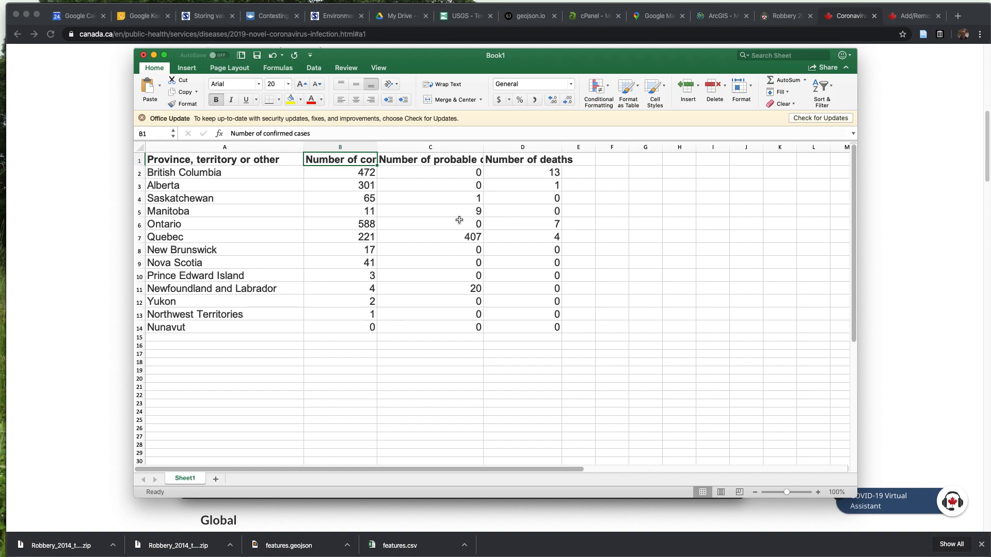
left_click(367, 179)
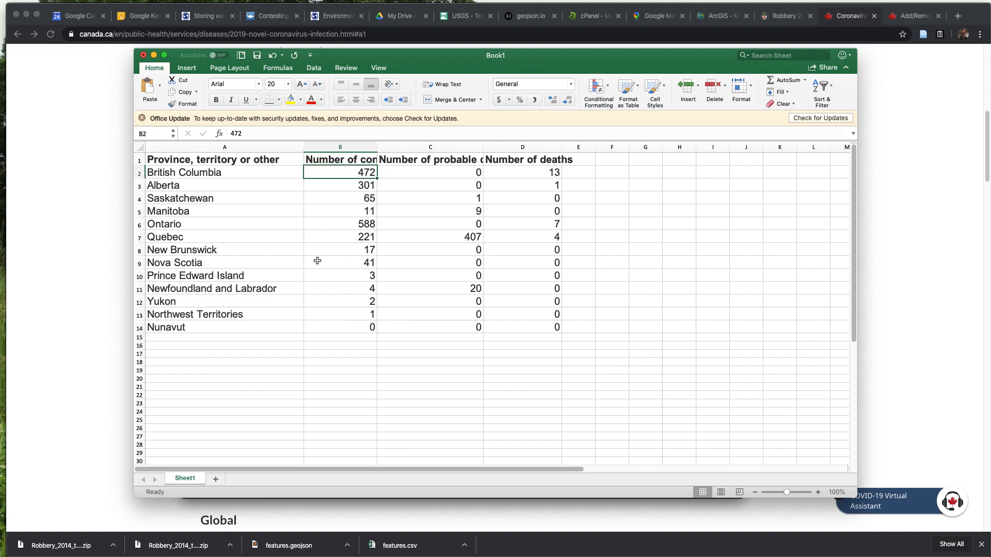
left_click_drag(376, 149, 403, 149)
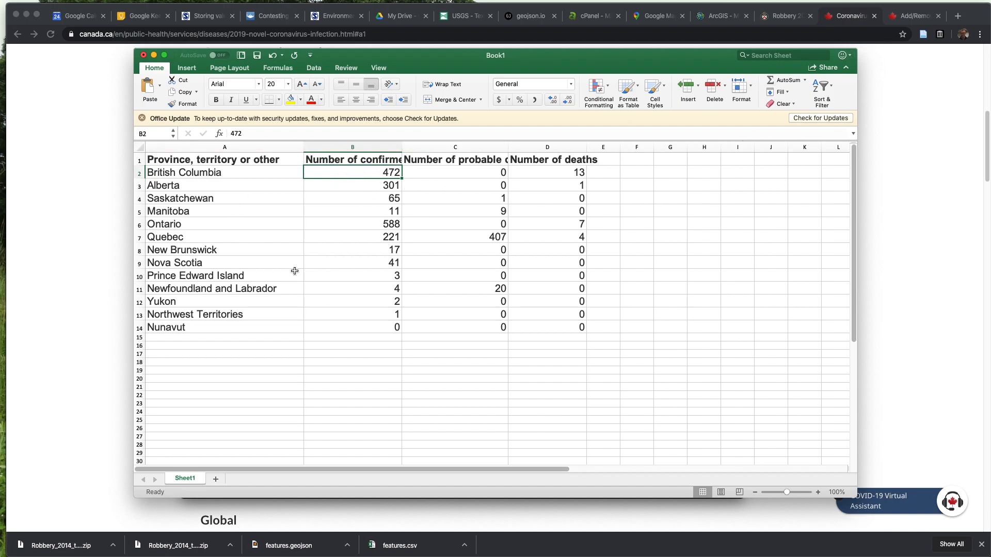
- Try pasting the Q1 2020 population rows from the Statistics Canada page into Excel at B15, and undo the paste
left_click(910, 17)
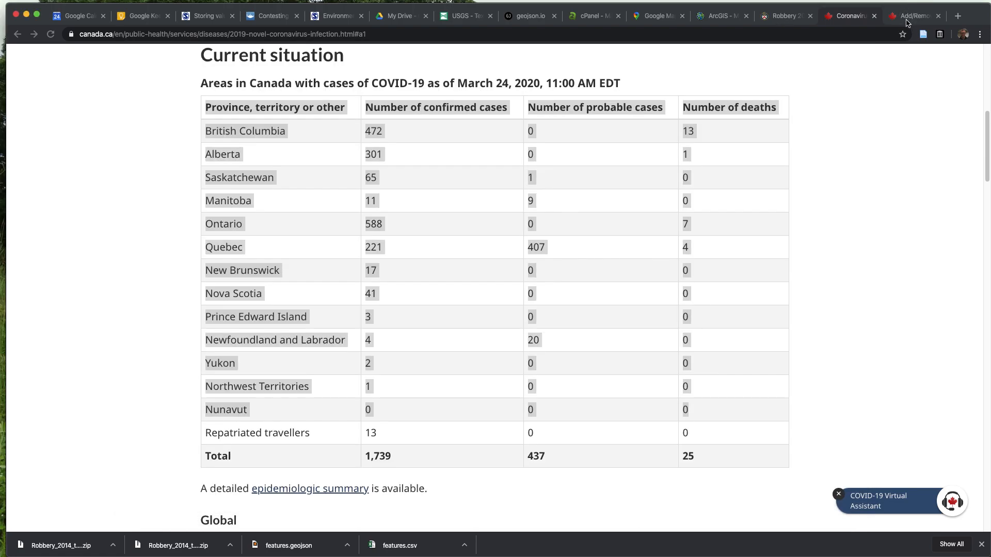
scroll(107, 199, "down", 1)
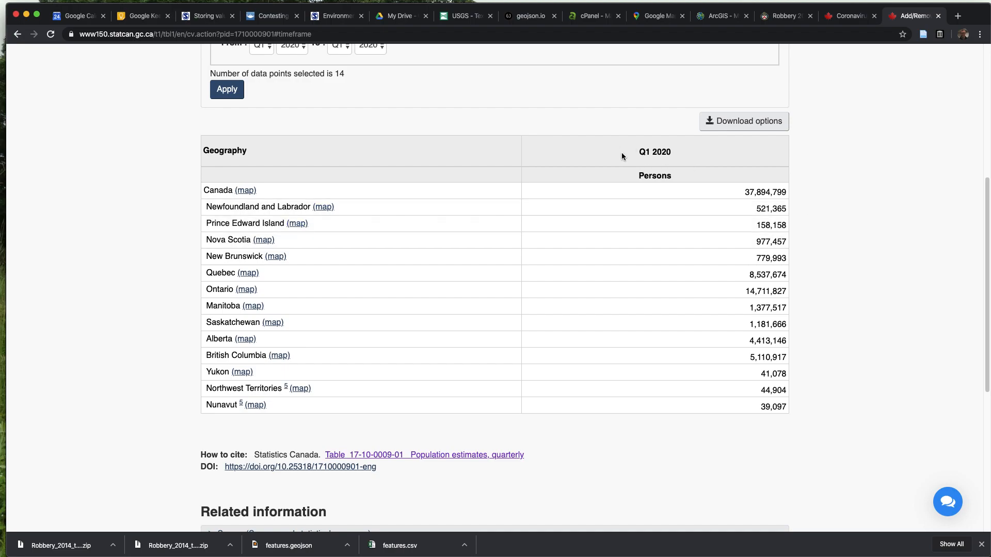
left_click_drag(215, 211, 838, 392)
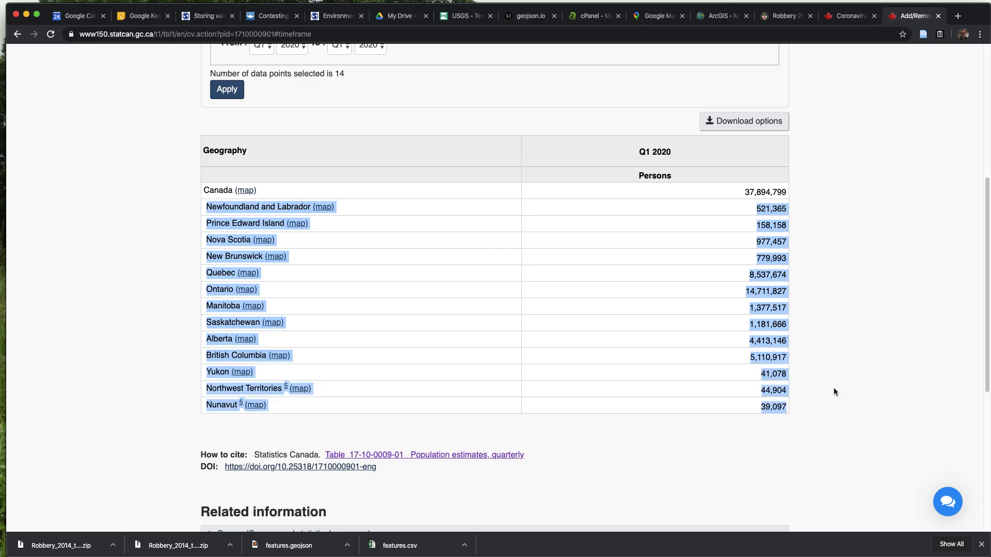
key("super+Tab")
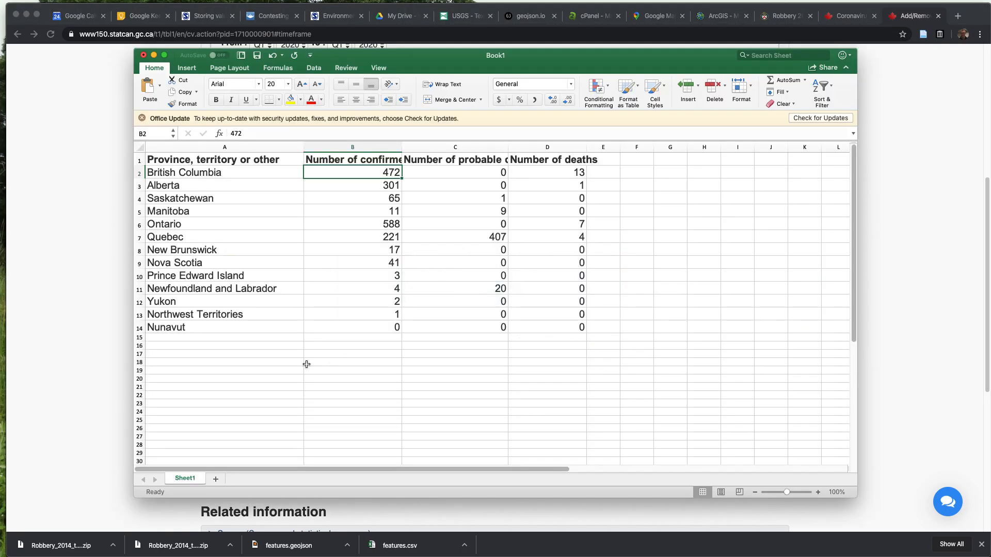
left_click(337, 338)
key("super+v")
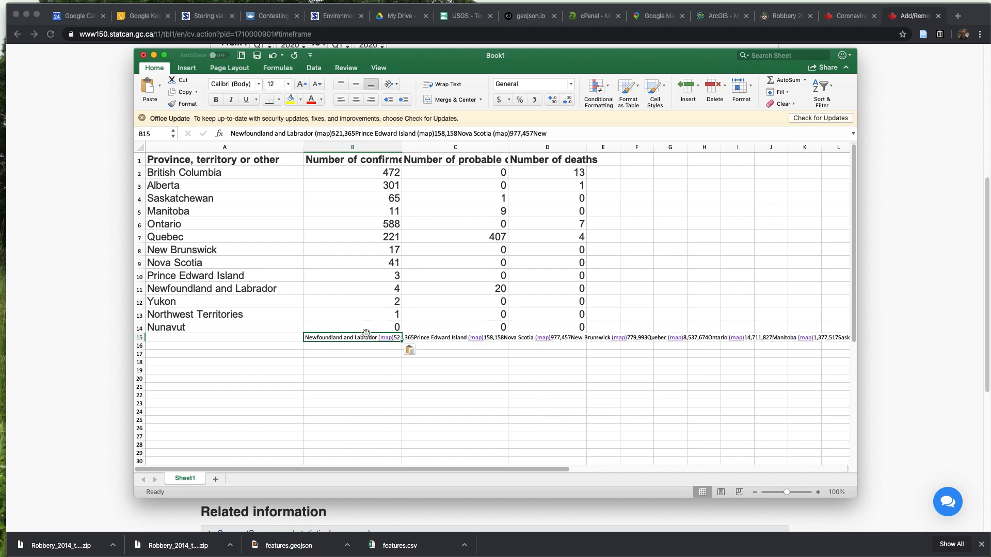
key("super+z")
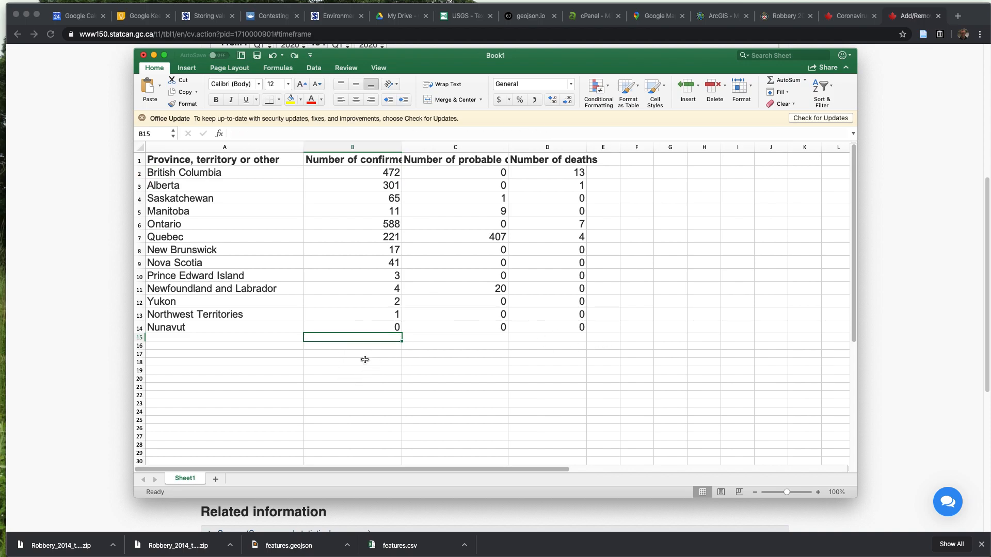
- Try pasting the population rows at B16 with Match Destination Formatting and with Keep Source Formatting, undoing each paste
left_click(335, 347)
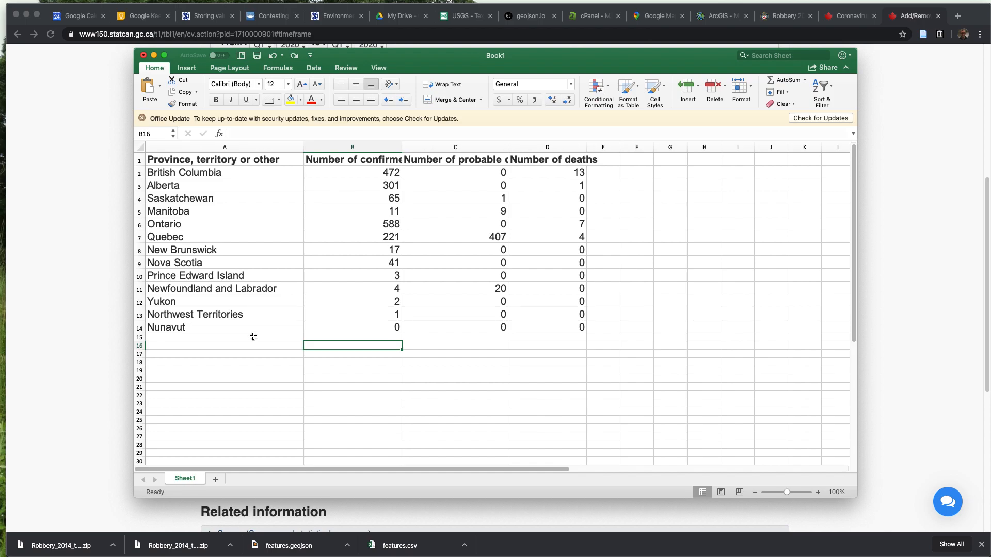
left_click(159, 86)
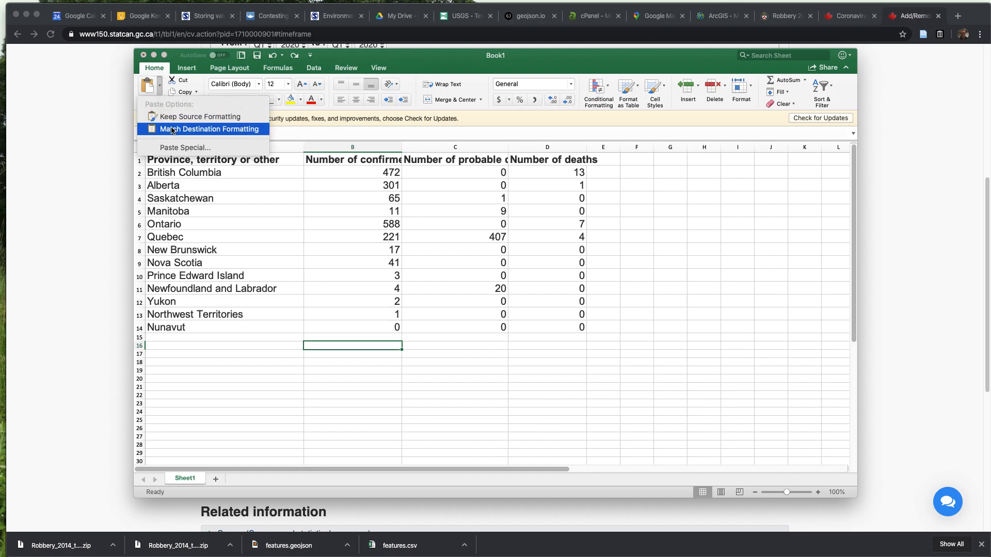
left_click(171, 129)
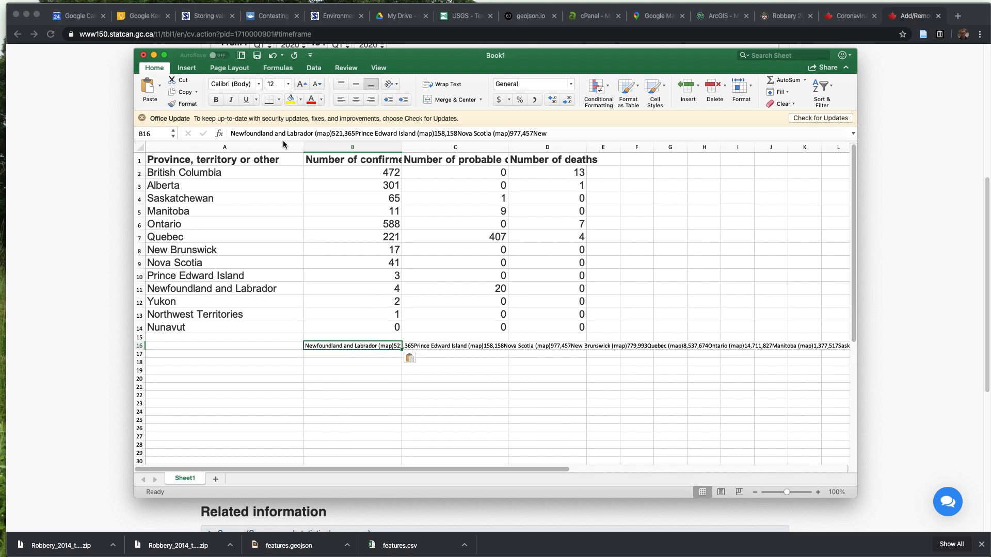
key("super+z")
left_click(161, 94)
left_click(176, 116)
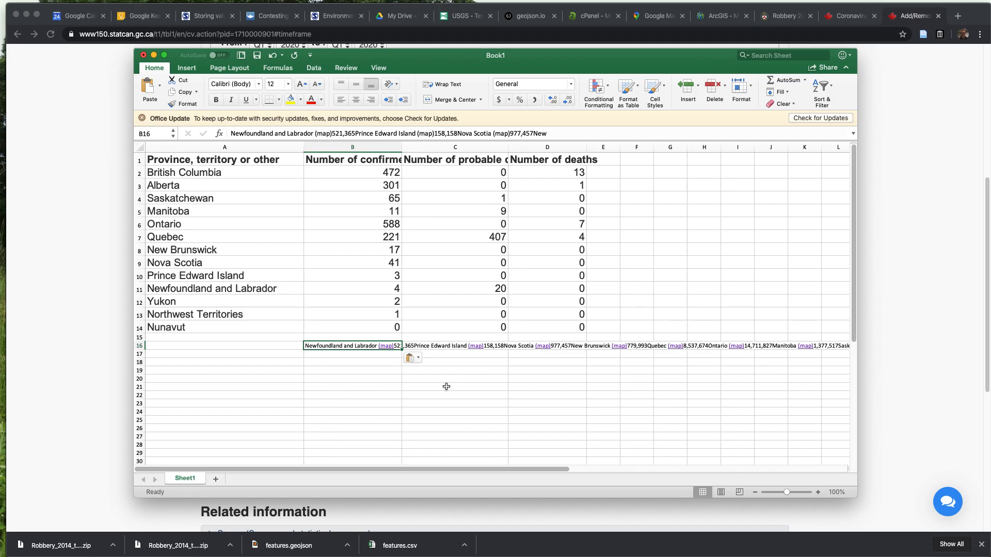
key("super+z")
- Copy Newfoundland and Labrador's population, 521,365, from the Statistics Canada table into cell E11 in Excel
key("super+Tab")
left_click(670, 205)
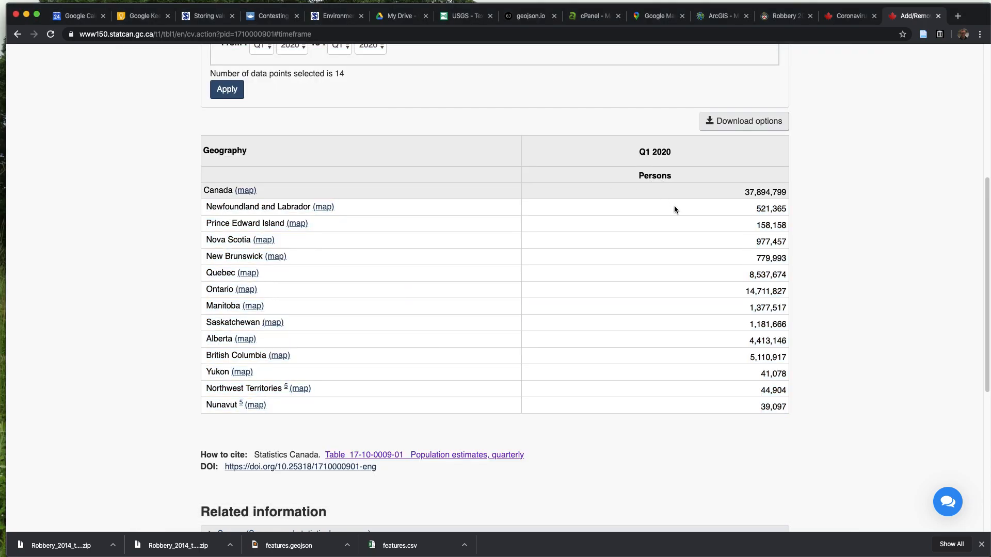
left_click_drag(755, 209, 786, 212)
key("super+c")
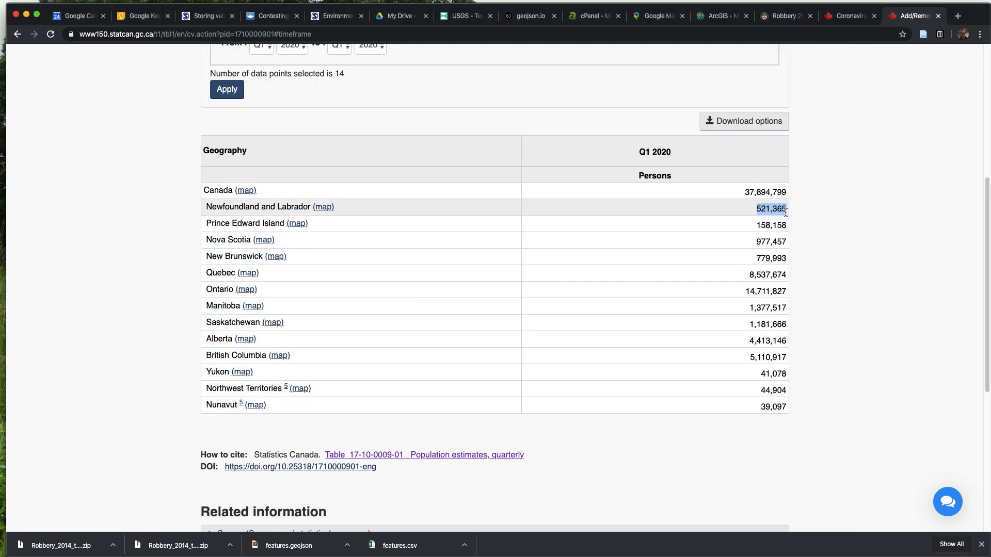
key("super+Tab")
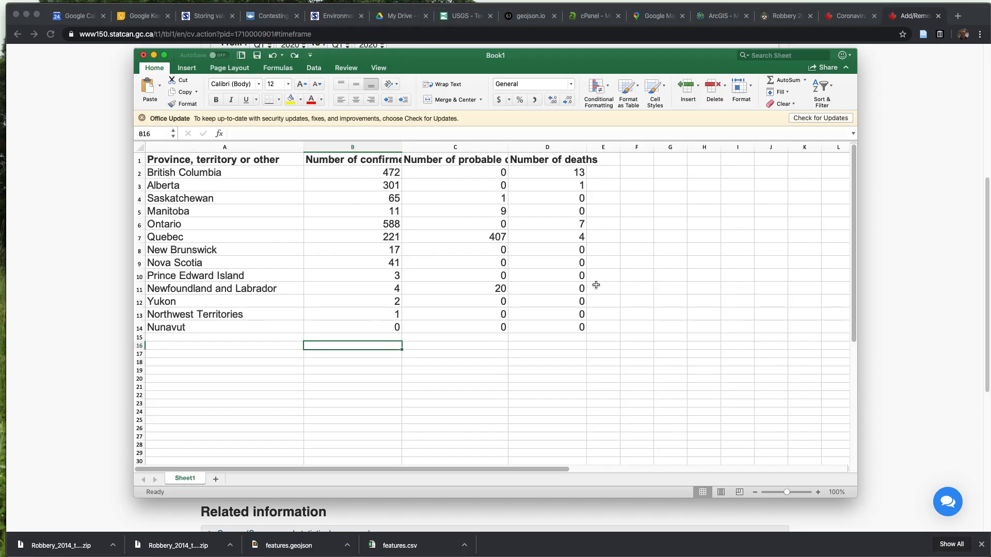
left_click(610, 289)
key("super+v")
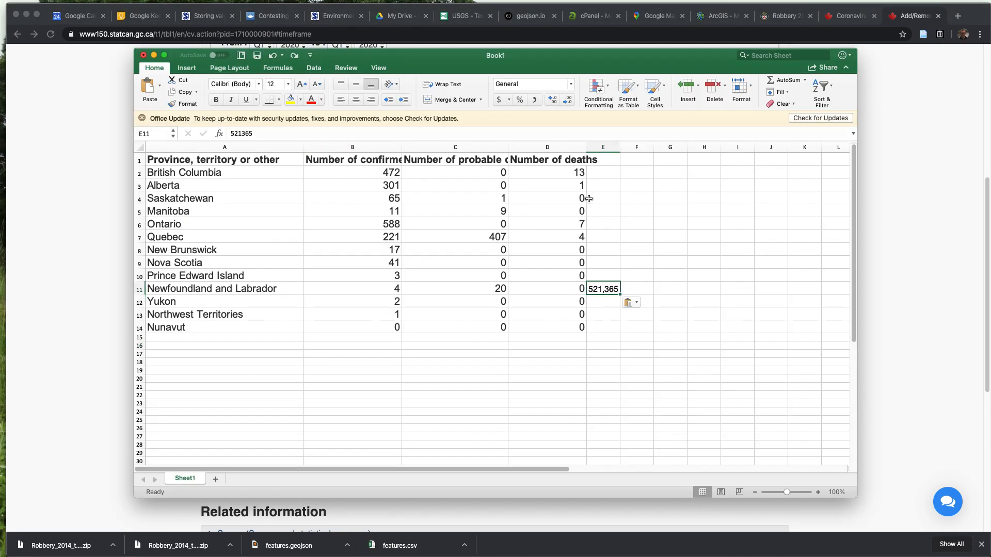
- Enter the column heading Population in cell E1
left_click(601, 169)
left_click(601, 159)
type("Pop")
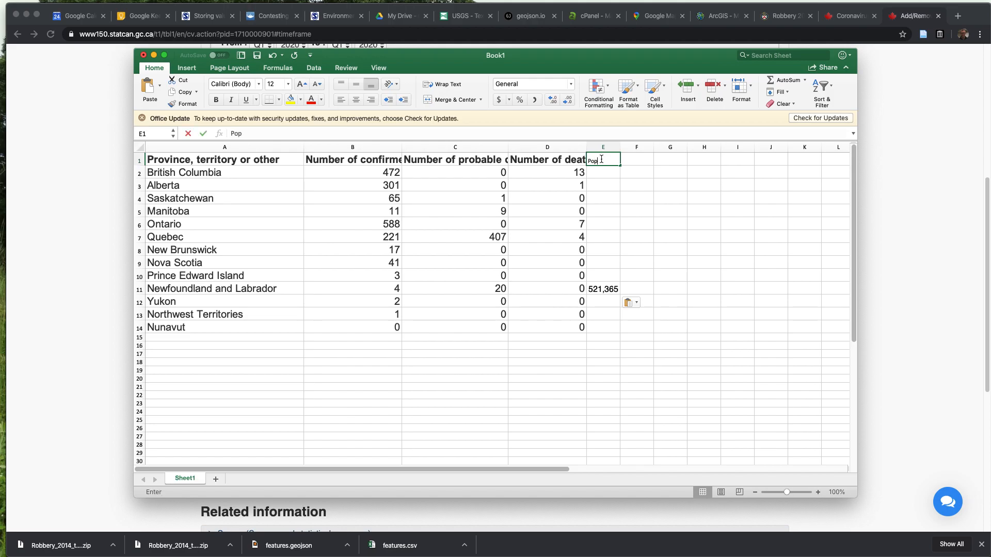
type("ulation")
key("Return")
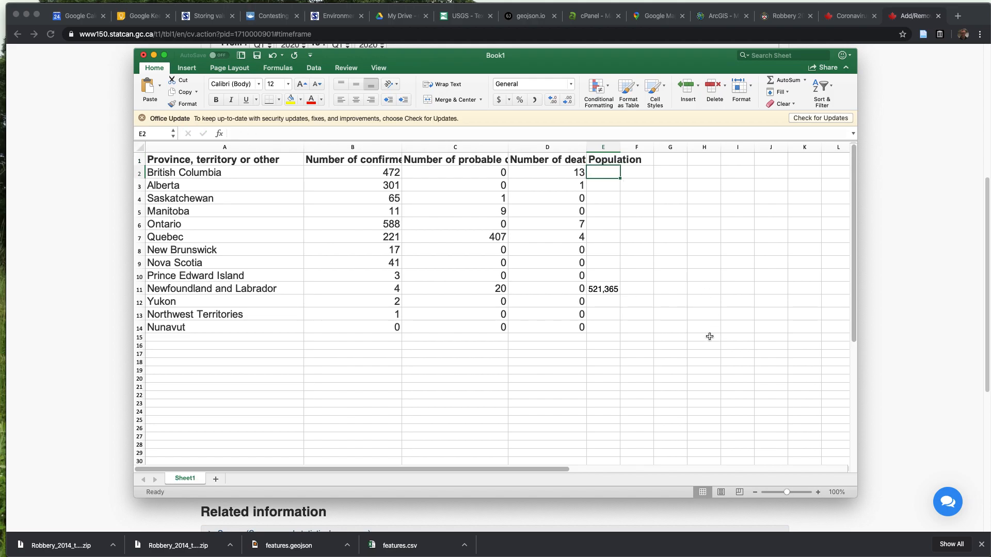
- Copy Prince Edward Island's population, 158,158, from the Statistics Canada table into cell E10 in Excel
key("super+Tab")
left_click(763, 226)
left_click_drag(763, 226, 784, 225)
key("super+c")
key("super+Tab")
left_click(603, 276)
key("super+v")
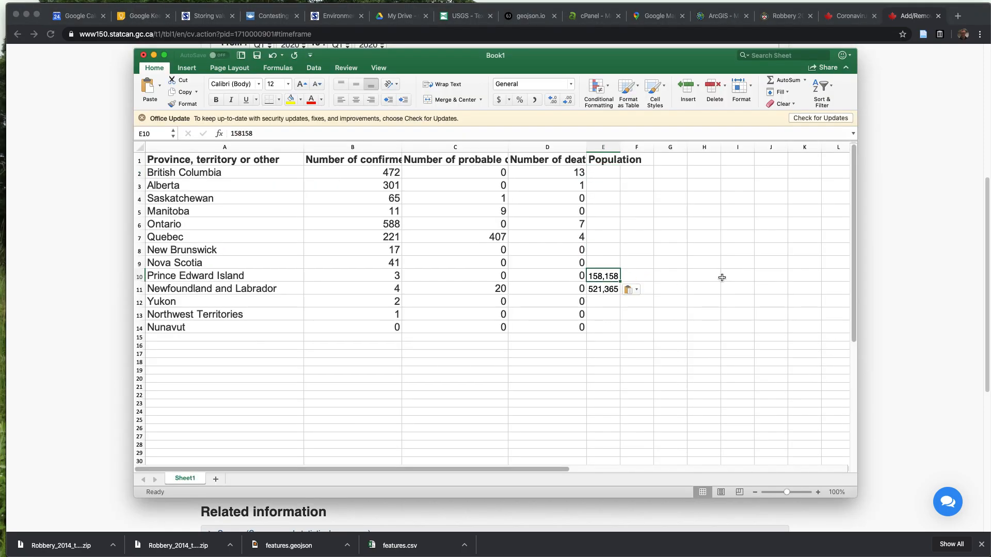
- Copy Nova Scotia's population, 977,457, into cell E9 in Excel and return to the Statistics Canada table
key("super+Tab")
left_click_drag(759, 243, 784, 242)
key("super+c")
key("super+Tab")
left_click(613, 262)
key("super+v")
key("super+Tab")
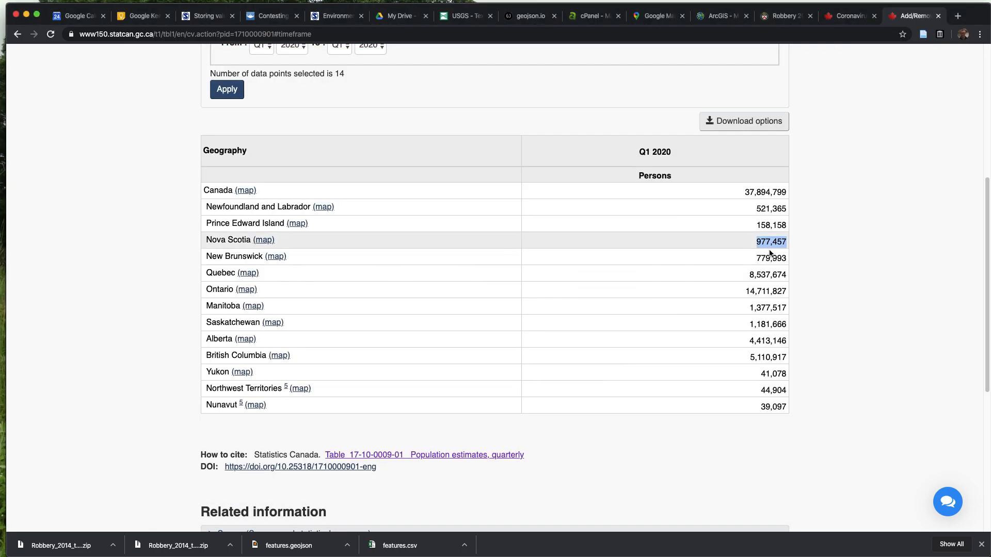
- Copy New Brunswick's population, 779,993, from the Statistics Canada table into cell E8 in Excel and return to the table
left_click(758, 260)
mouse_move(758, 260)
left_mouse_down()
mouse_move(785, 259)
mouse_move(771, 261)
left_mouse_up()
key("super+c")
key("super+Tab")
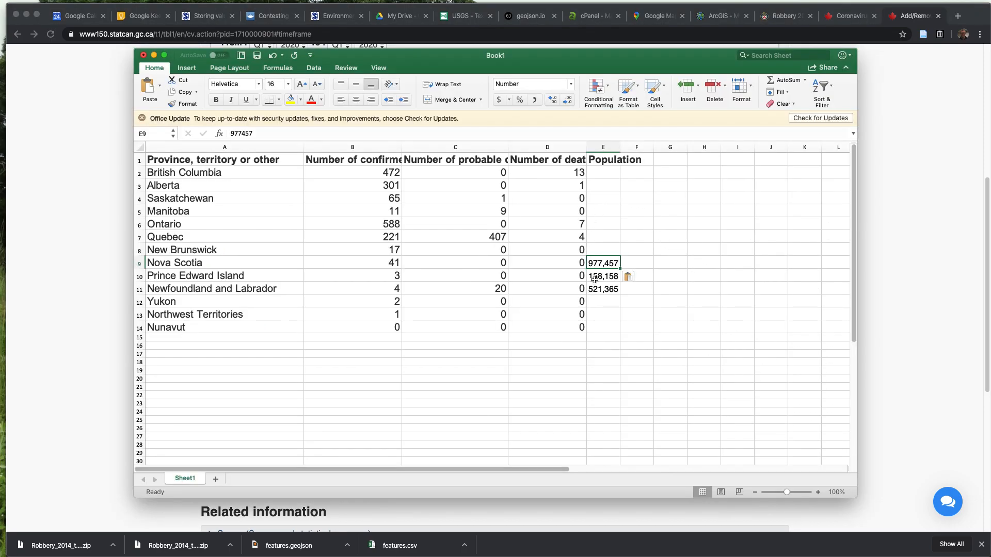
left_click(601, 253)
key("super+v")
key("super+Tab")
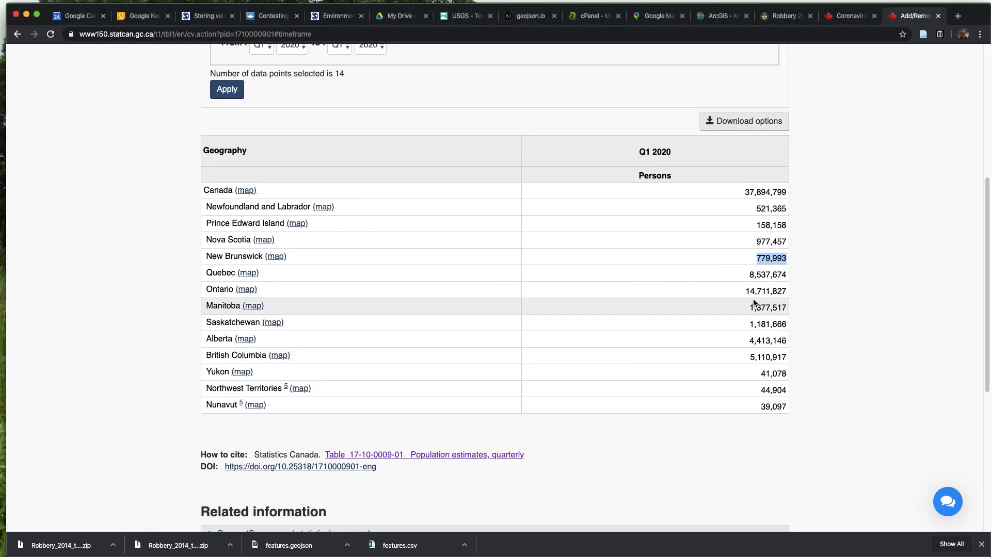
- Copy Quebec's population, 8,537,674, into cell E7 in Excel and return to the Statistics Canada table
left_click_drag(744, 277, 791, 281)
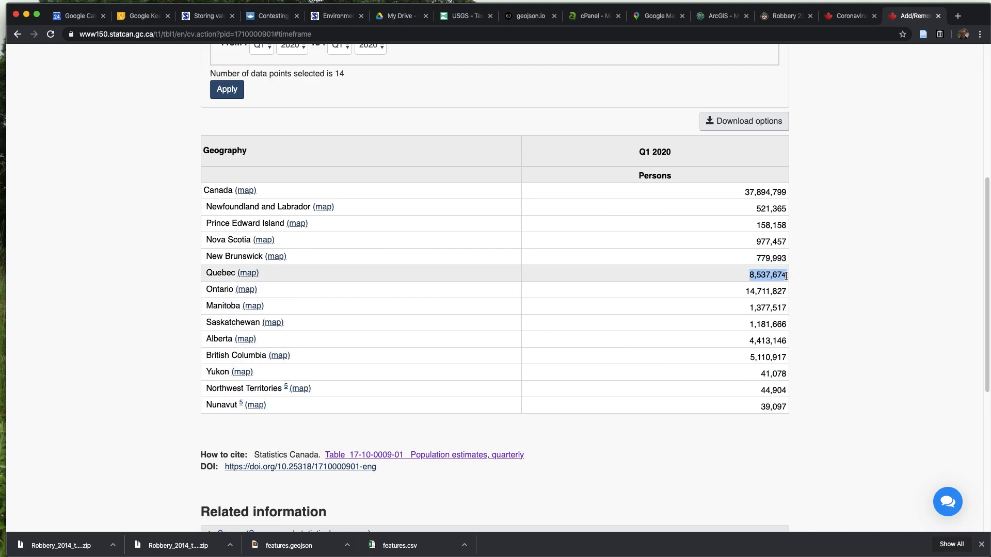
key("super+Tab")
left_click(599, 237)
type("8537674")
key("super+Tab")
- Copy Ontario's population, 14,711,827, into cell E6 in Excel and widen column E to fit the larger numbers
left_click_drag(748, 290, 790, 292)
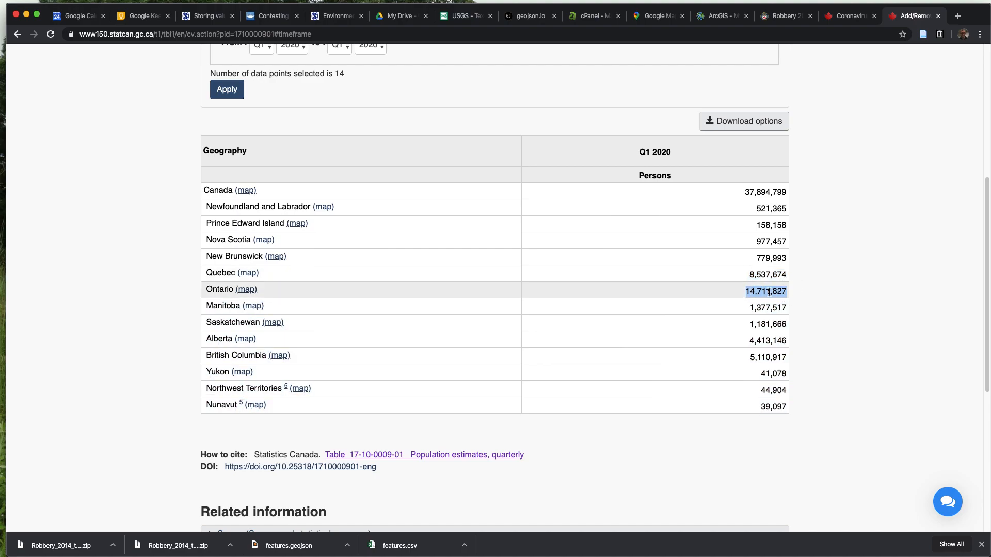
key("super+Tab")
left_click(594, 223)
type("14711827")
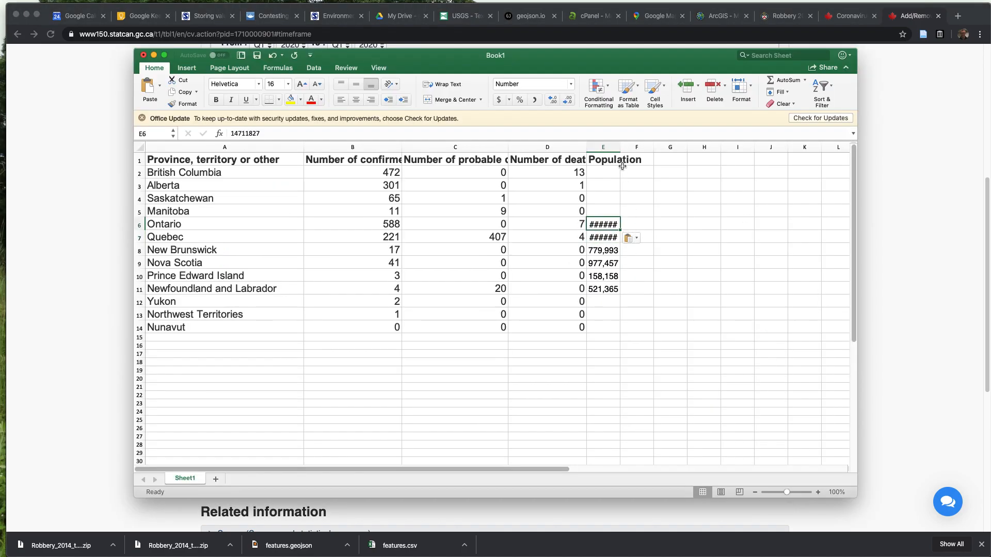
left_click_drag(621, 148, 674, 146)
key("super+Tab")
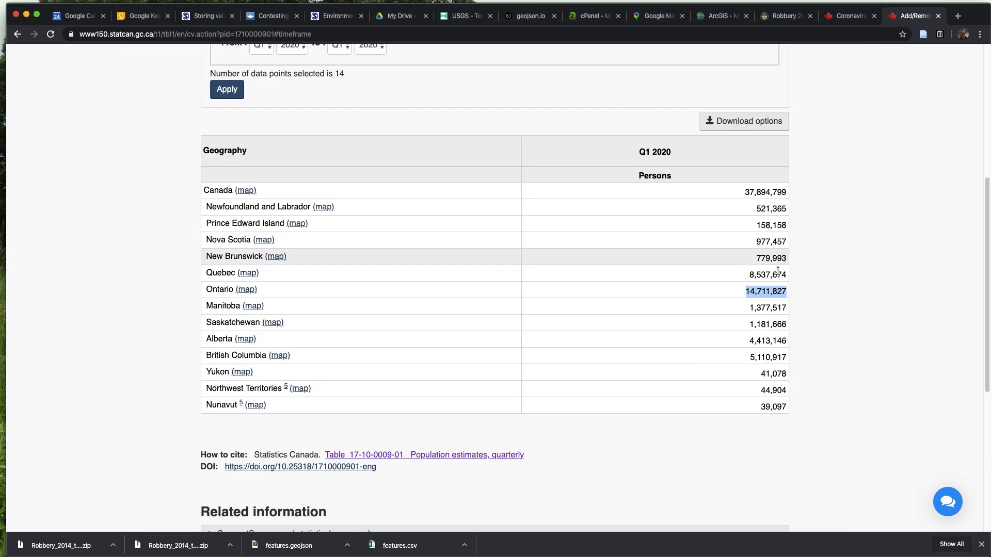
- Copy Manitoba's population, 1,377,517, from the Statistics Canada table into cell E5 in Excel
left_click_drag(749, 308, 787, 307)
key("super+c")
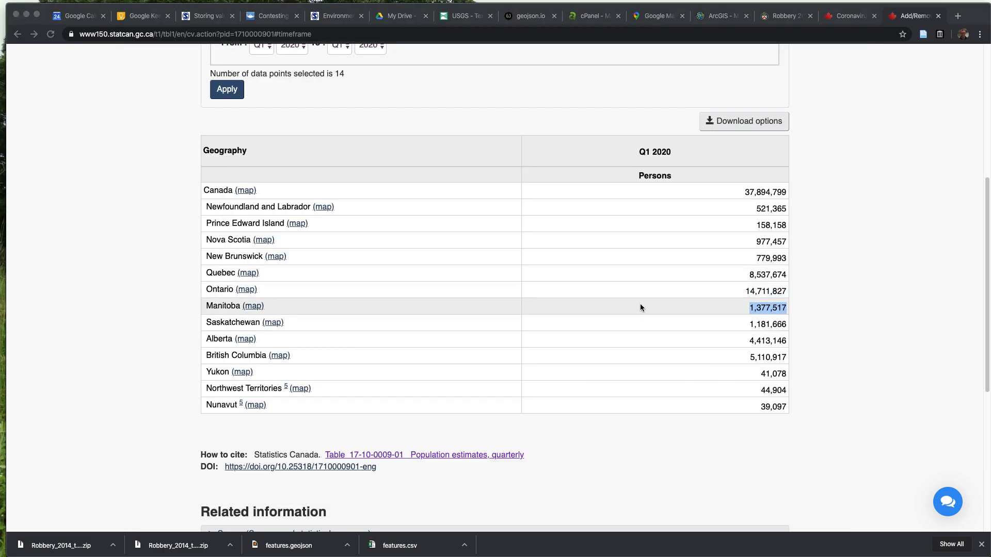
key("super+Tab")
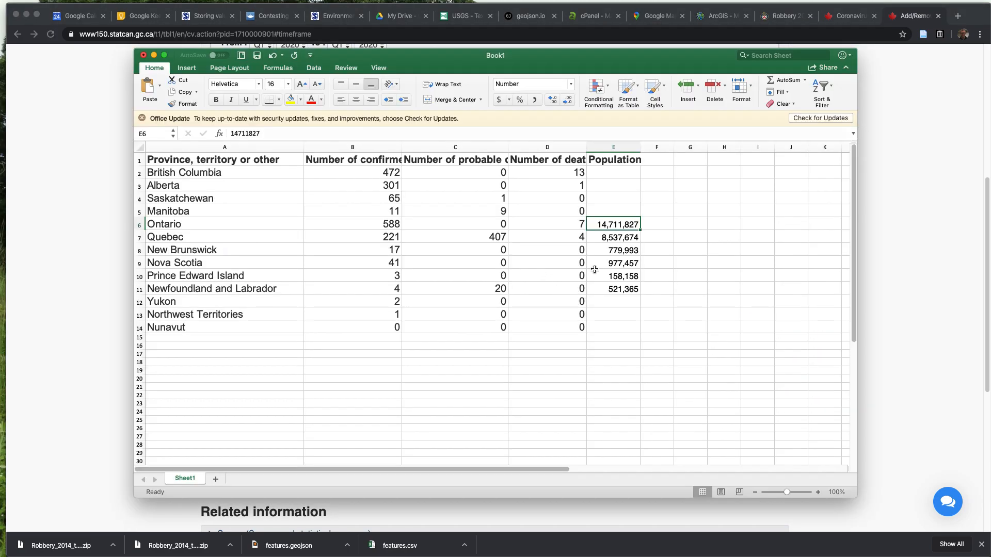
left_click(622, 212)
key("super+v")
key("super+Tab")
- Copy Saskatchewan's population, 1,181,666, from the Statistics Canada table into cell E4 in Excel
left_click_drag(750, 324, 788, 327)
key("super+c")
key("super+Tab")
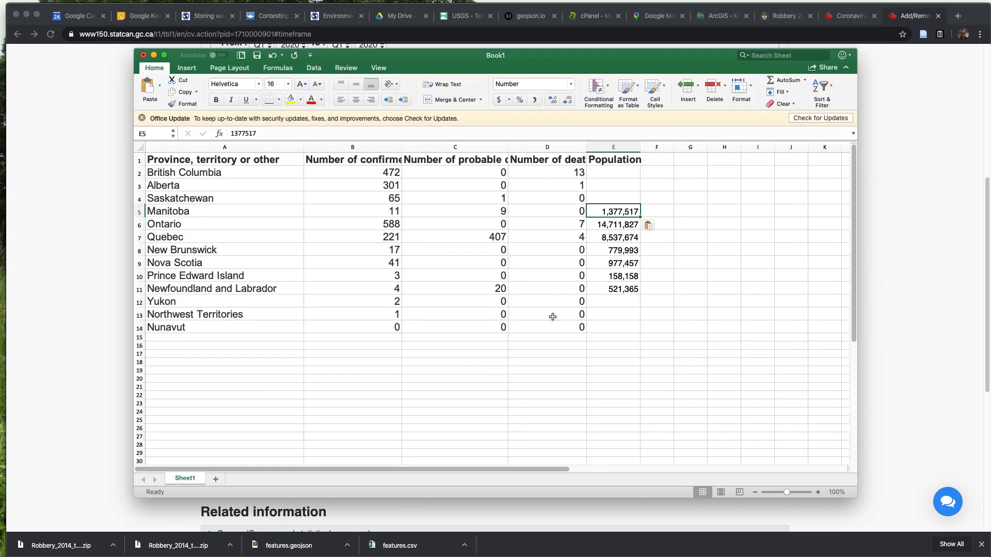
left_click(613, 198)
key("super+v")
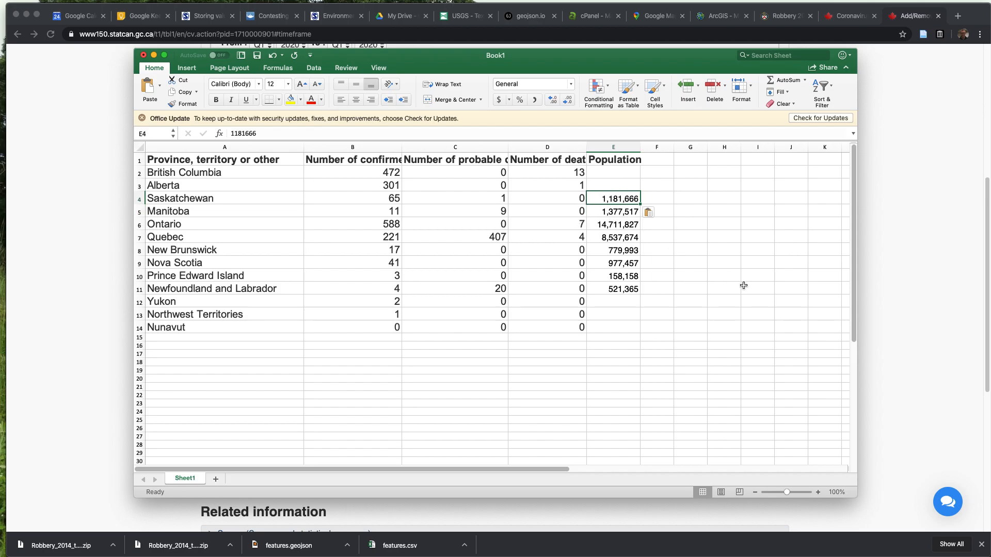
key("super+Tab")
- Copy Alberta's population, 4,413,146, from the Statistics Canada table into cell E3 in Excel
left_click_drag(749, 341, 786, 342)
key("super+c")
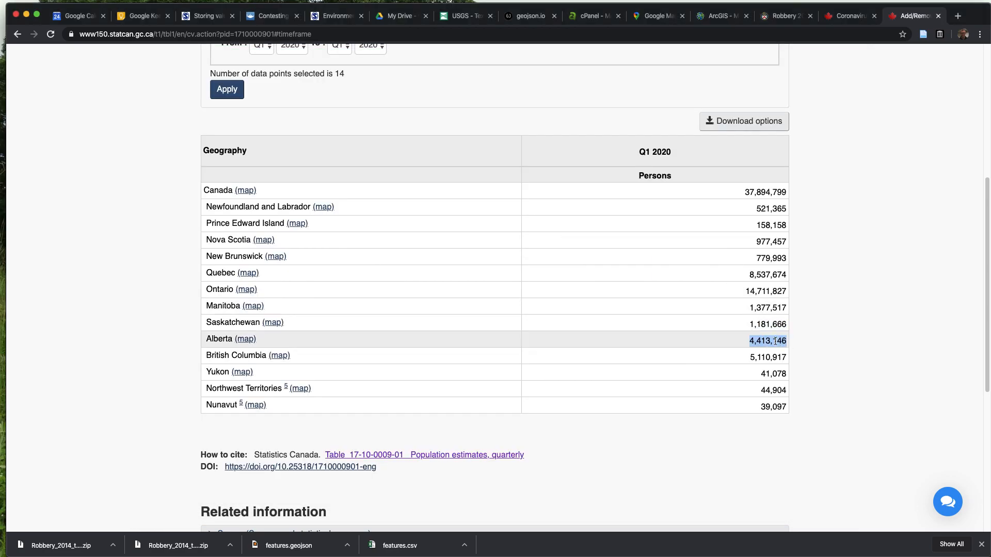
key("super+Tab")
left_click(630, 183)
key("super+v")
key("super+Tab")
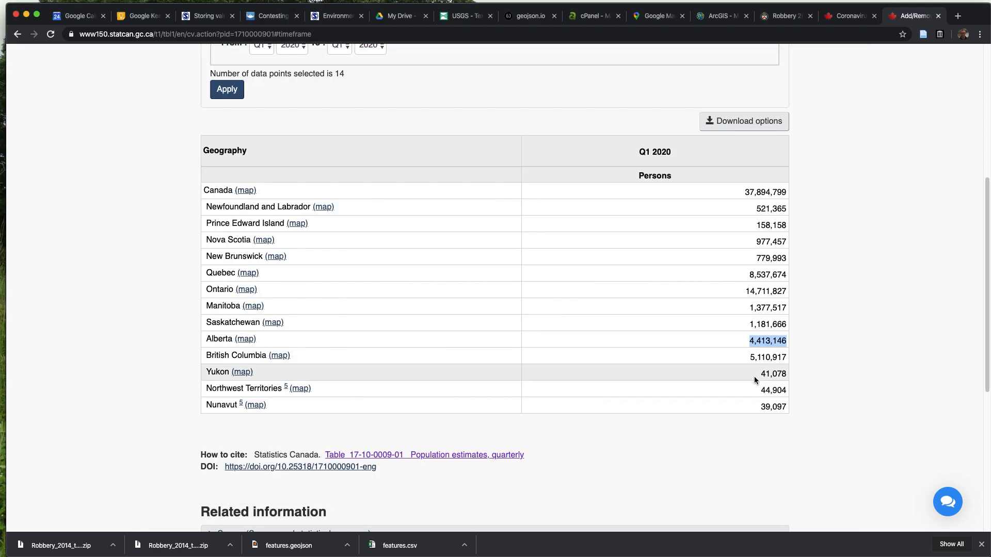
- Copy British Columbia's population, 5,110,917, from the Statistics Canada table into cell E2 in Excel
left_click_drag(751, 357, 787, 358)
key("super+c")
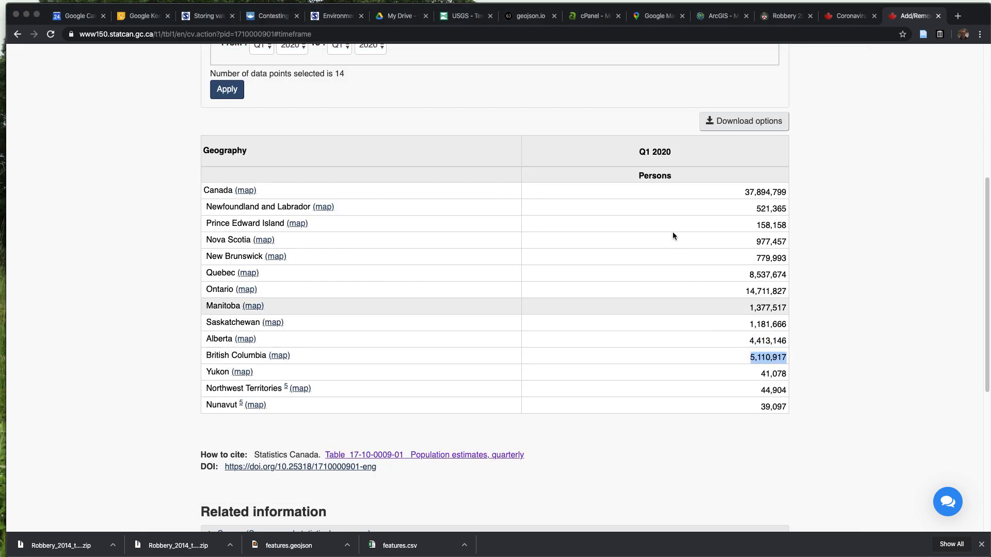
key("super+Tab")
left_click(629, 177)
key("super+v")
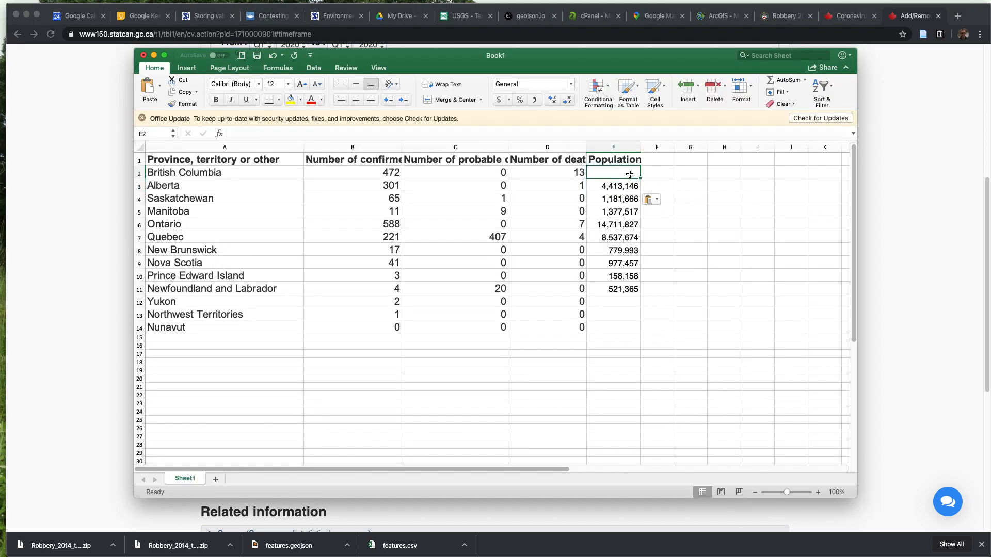
left_click(682, 251)
key("super+Tab")
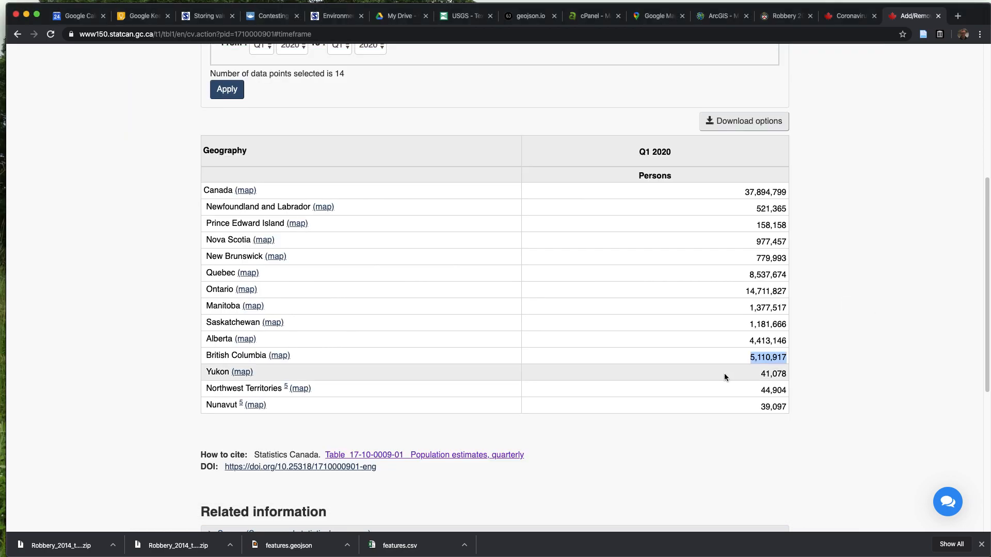
- Copy Yukon's population, 41,078, from the Statistics Canada table into cell E12 in Excel
left_click_drag(763, 373, 787, 375)
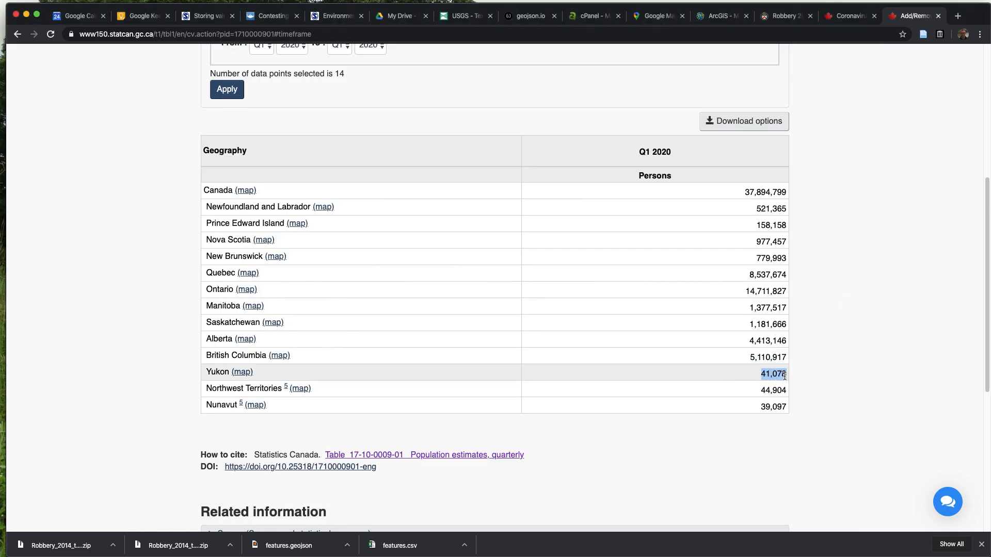
key("super+Tab")
left_click(618, 302)
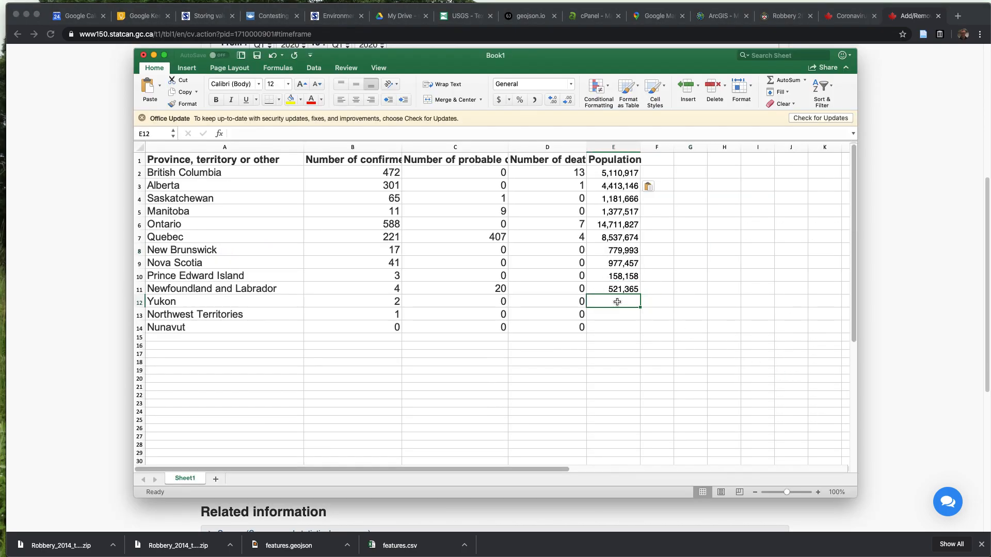
key("super+Tab")
key("super+c")
key("super+Tab")
key("super+v")
key("super+Tab")
- Copy the Northwest Territories' population, 44,904, from the Statistics Canada table into cell E13 in Excel
left_click_drag(762, 390, 787, 390)
key("super+c")
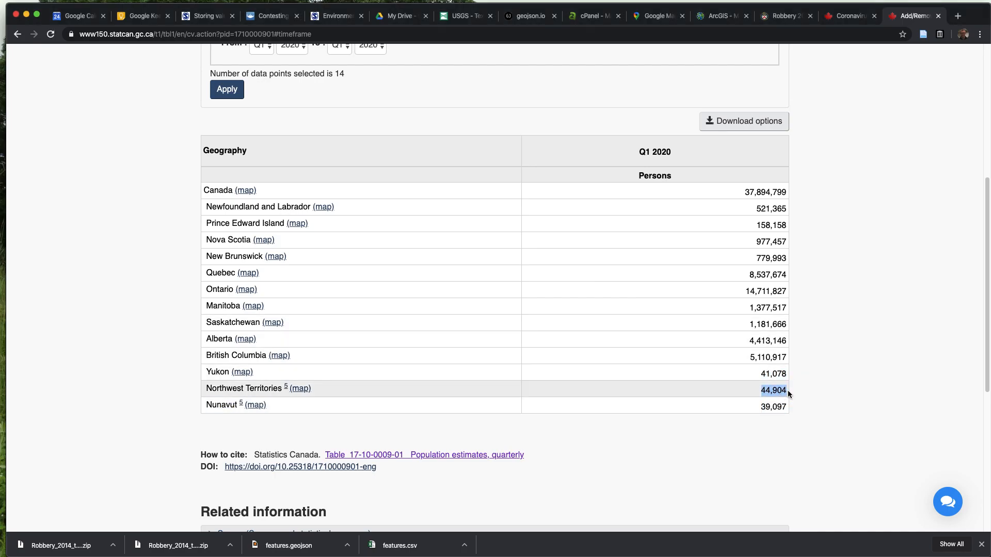
key("super+Tab")
left_click(608, 318)
key("super+v")
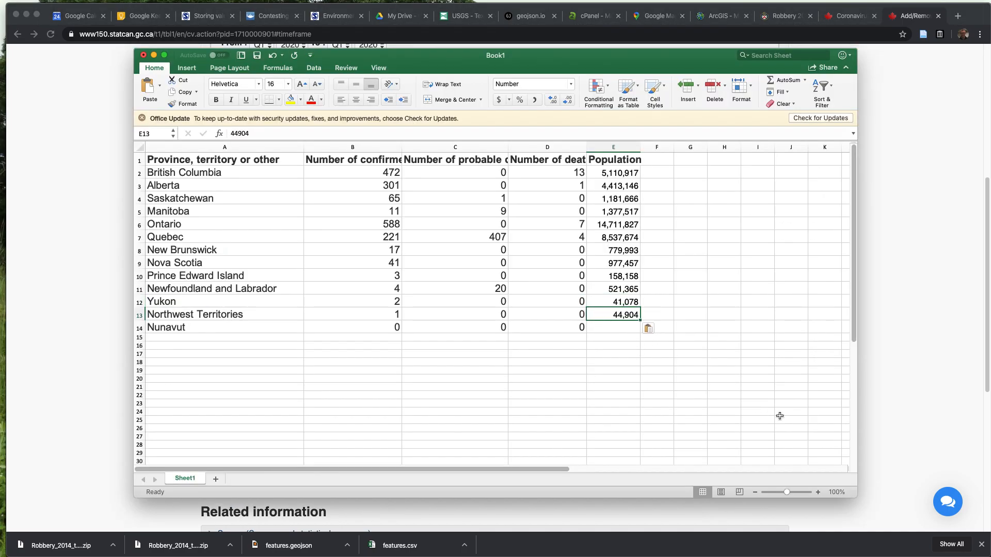
key("super+Tab")
- Copy Nunavut's population, 39,097, from the Statistics Canada table into cell E14 in Excel
left_click_drag(764, 408, 742, 409)
key("super+c")
key("super+Tab")
left_click(600, 330)
key("super+v")
left_click(324, 337)
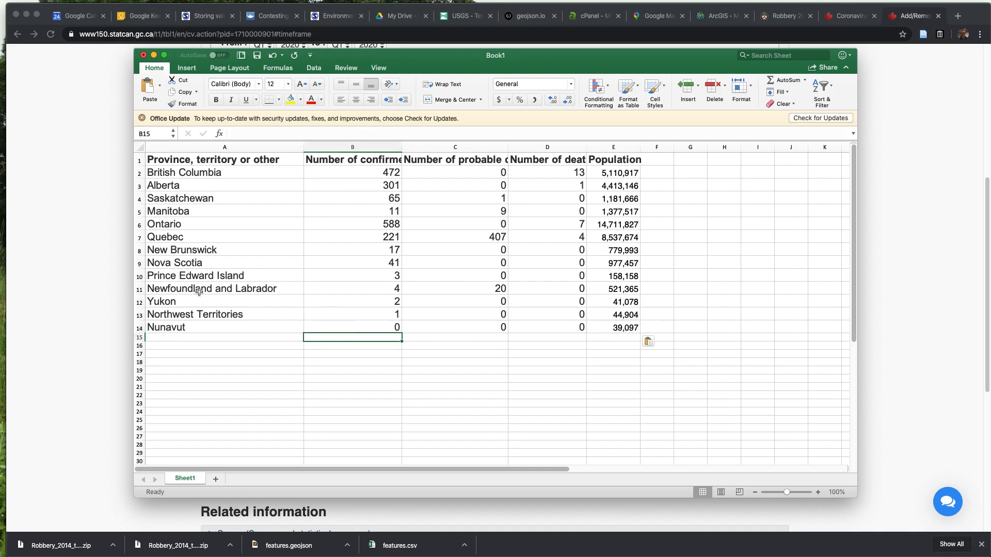
- Enter the column heading Percent in cell F1
left_click(646, 171)
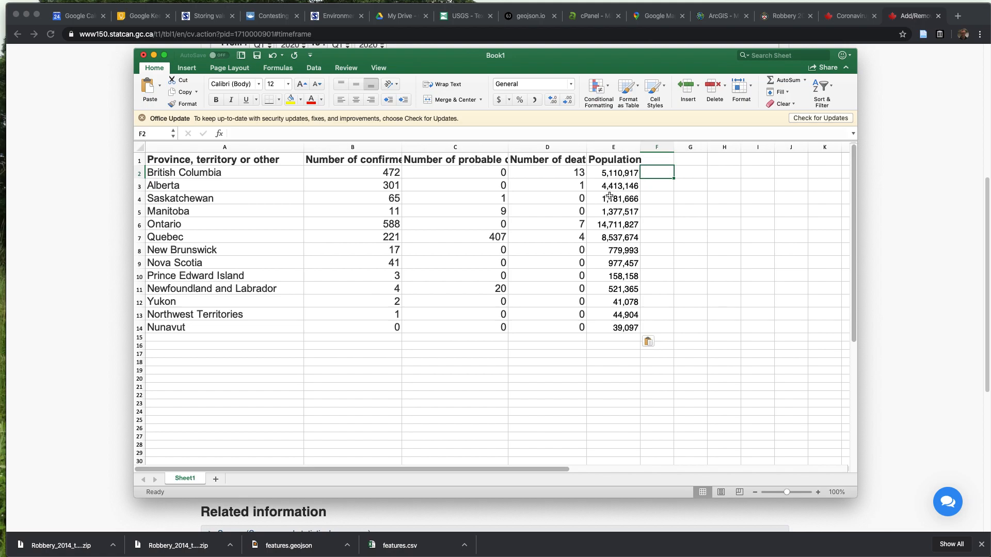
key("Up")
type("Perc")
key("Return")
- Enter the formula =(B2/E2)*100 in cell F2 to calculate British Columbia's confirmed cases as a percentage of its population
type("=")
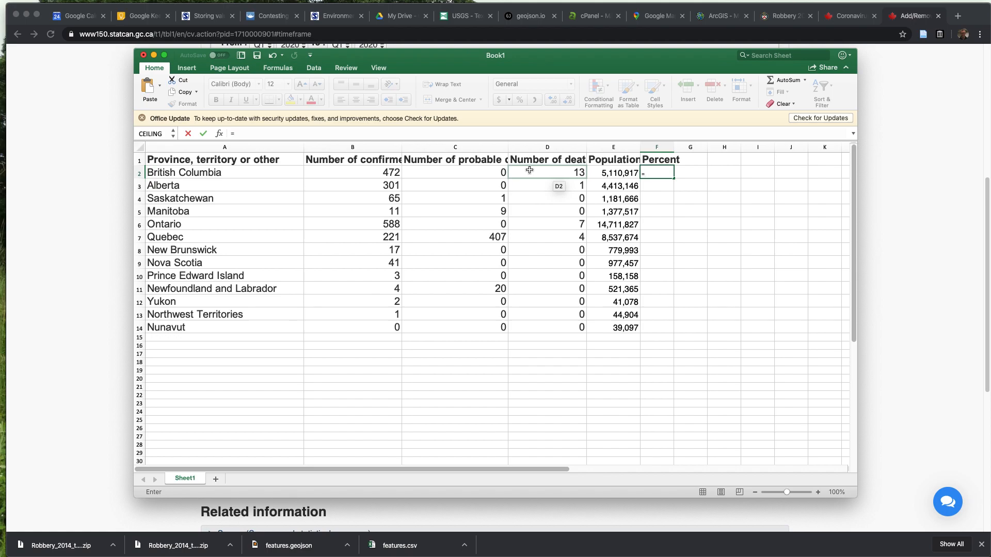
left_click(376, 169)
type("/")
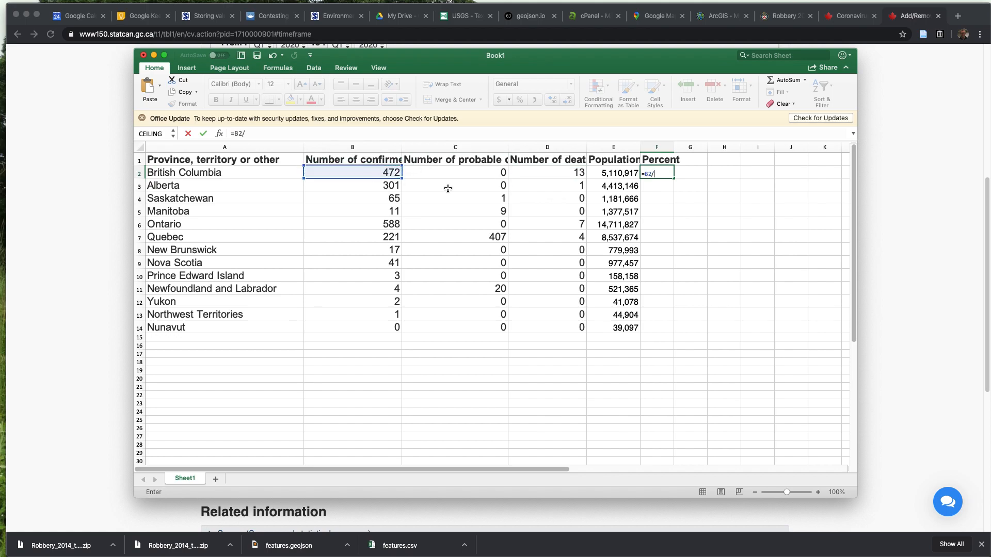
left_click(608, 170)
type(")")
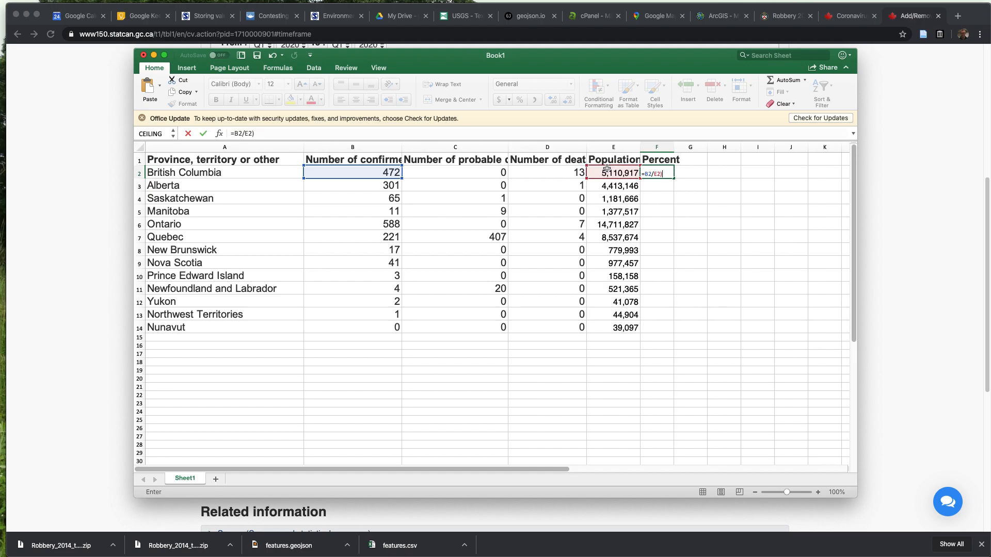
type("*100")
left_click(646, 176)
type("(")
key("Return")
- Fill the percentage formula from F2 down through F14 for all provinces and territories
left_click(646, 175)
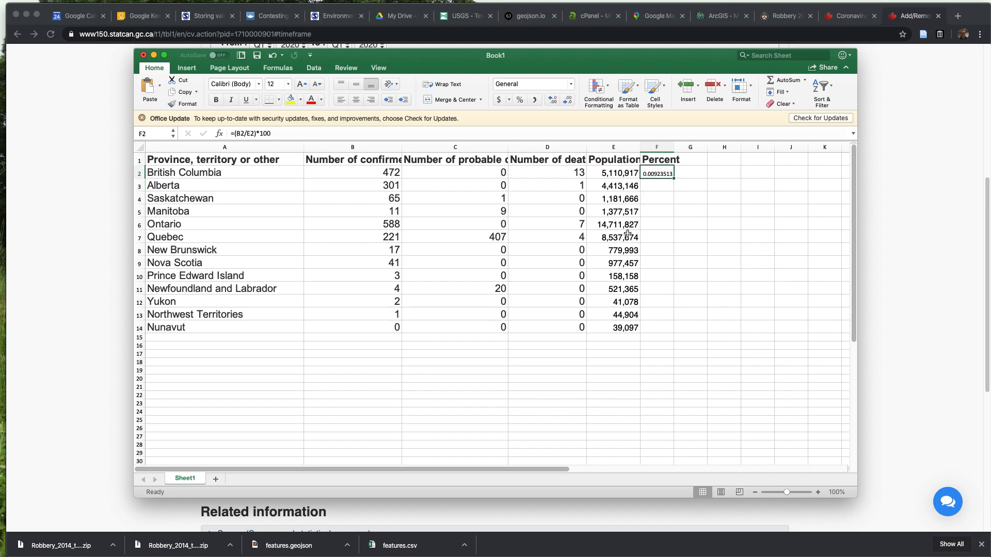
left_click(660, 327, "shift")
key("ctrl+d")
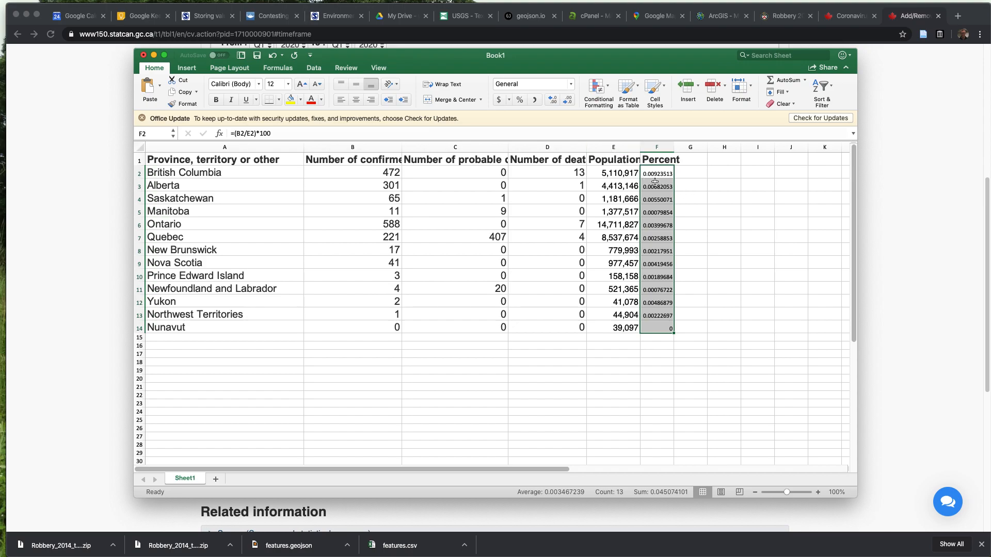
left_click(232, 184)
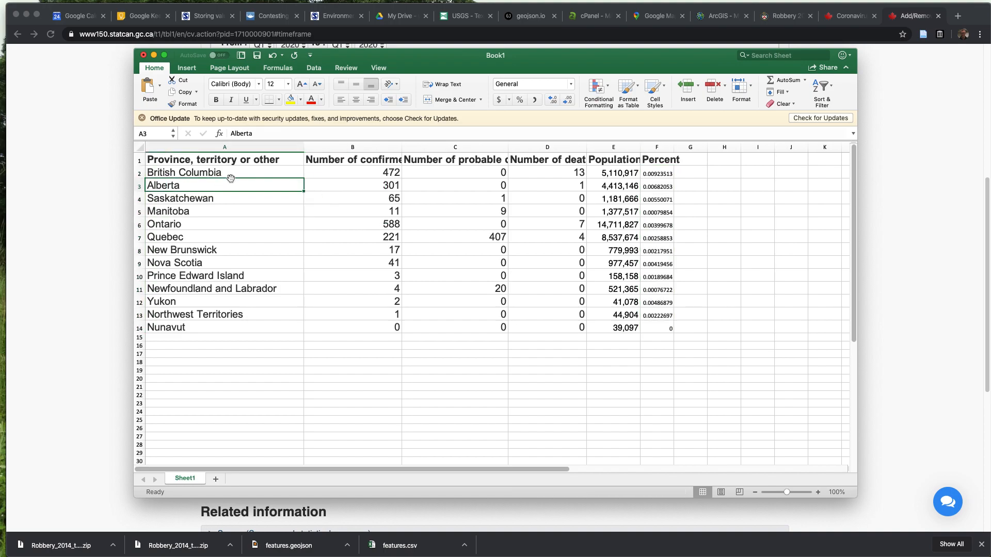
left_click(597, 211)
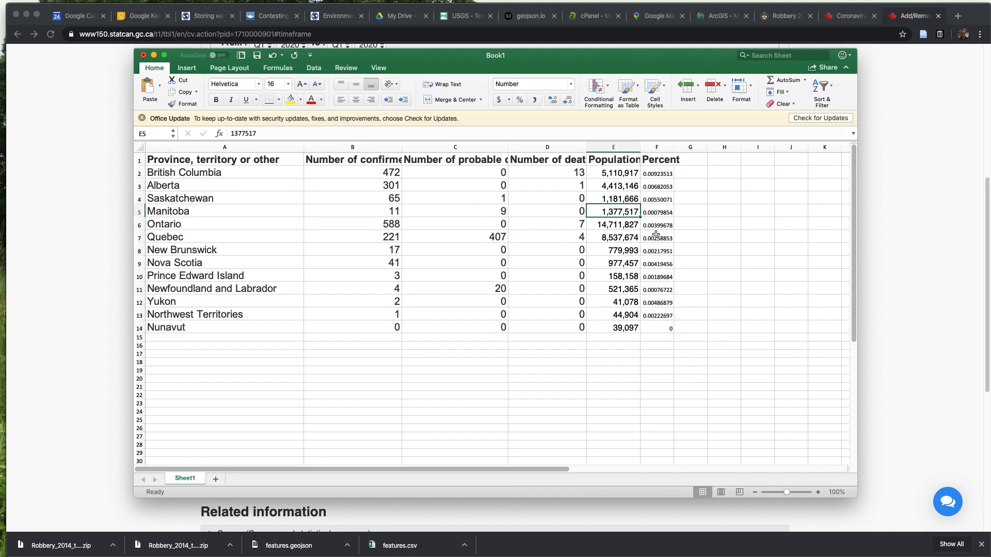
- Sort the table in ascending order by the Percent column
left_click(649, 174)
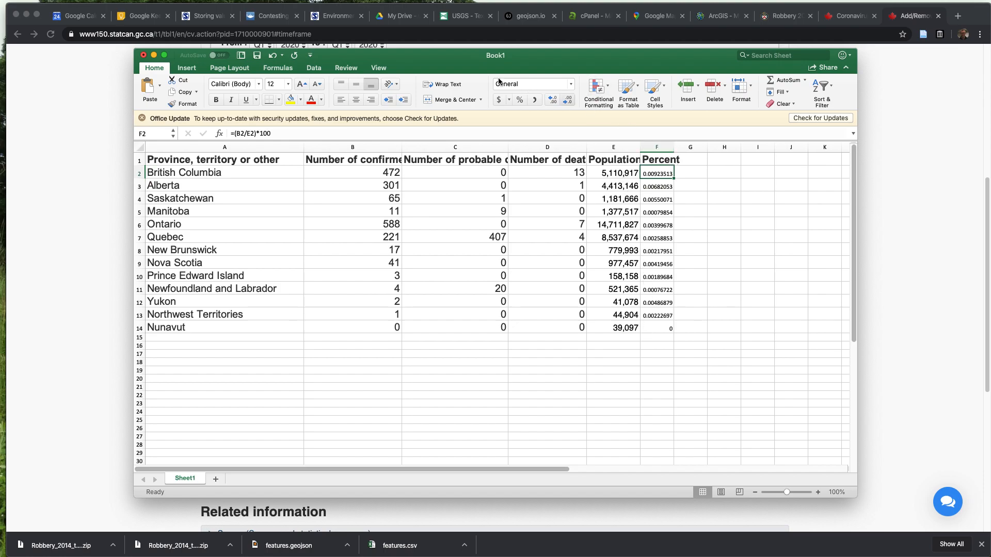
left_click(324, 72)
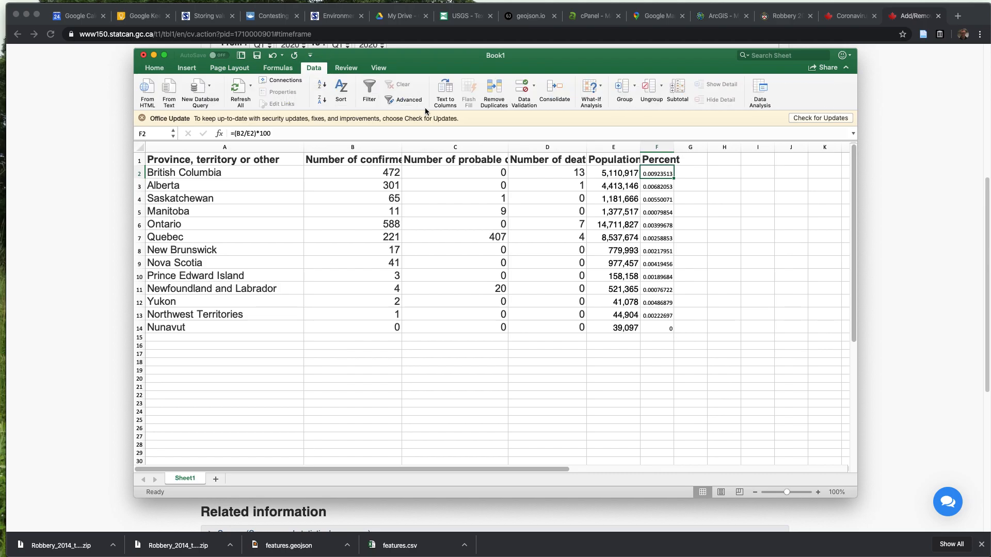
left_click(322, 85)
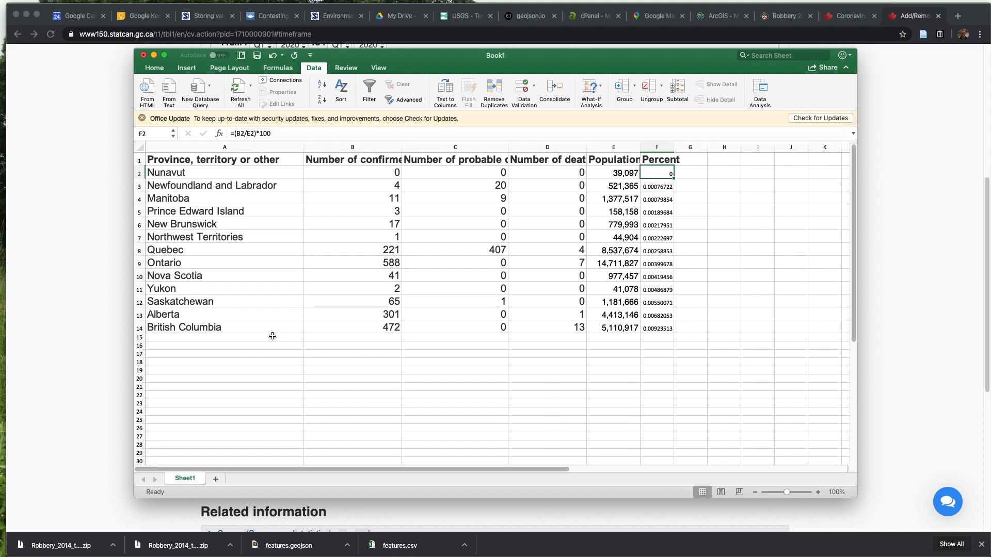
left_click(204, 329)
left_click(197, 264)
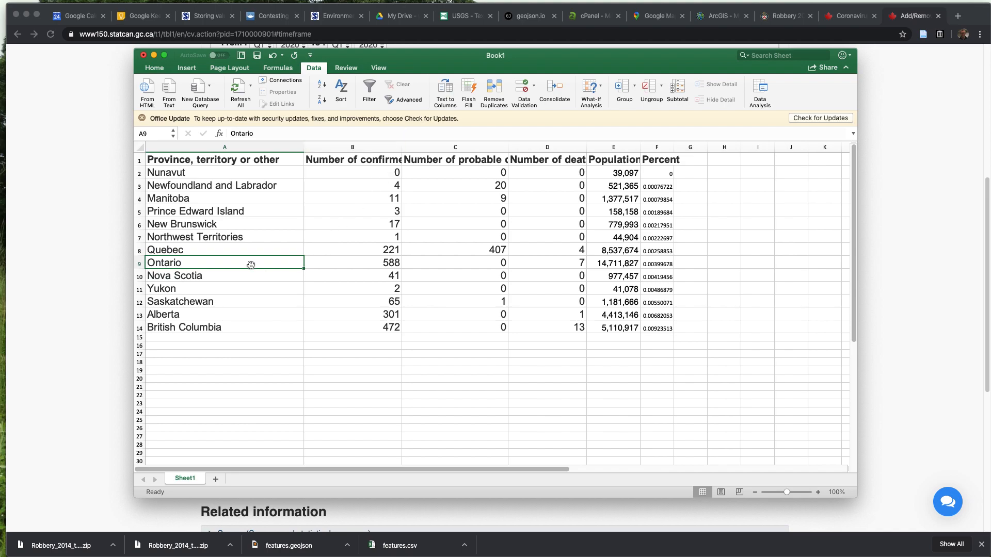
- Save the table to the Desktop in CSV UTF-8 (Comma delimited) format as covid and quit Excel
left_click(204, 161)
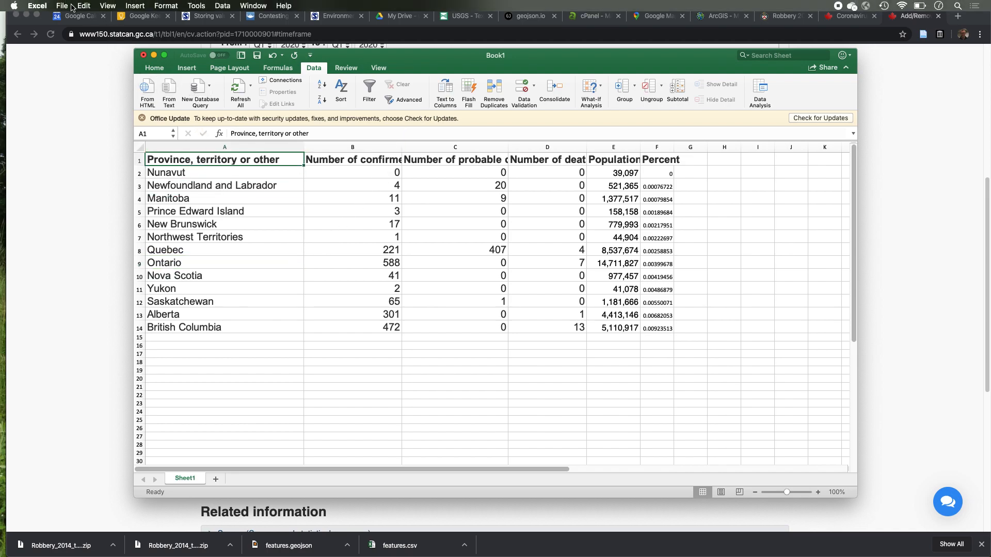
left_click(62, 5)
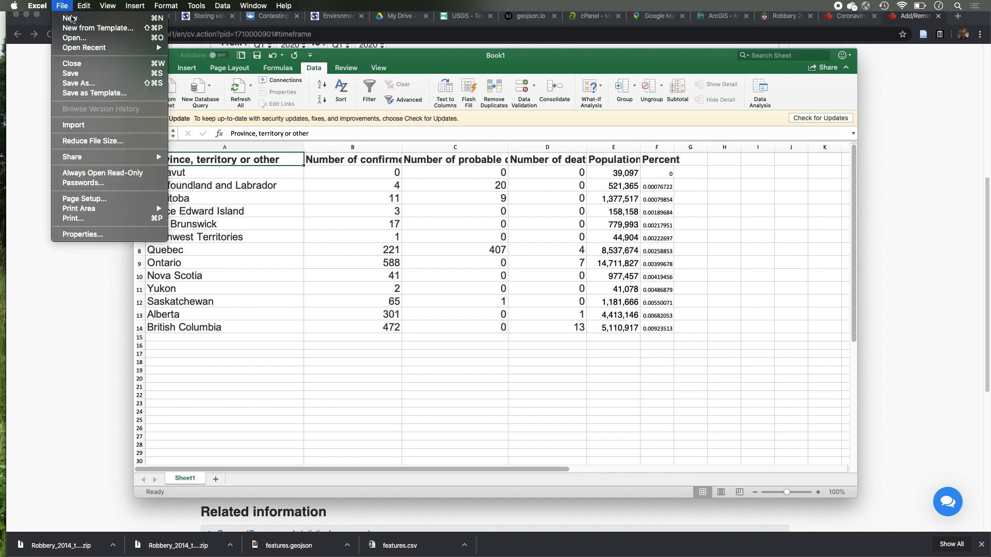
left_click(87, 76)
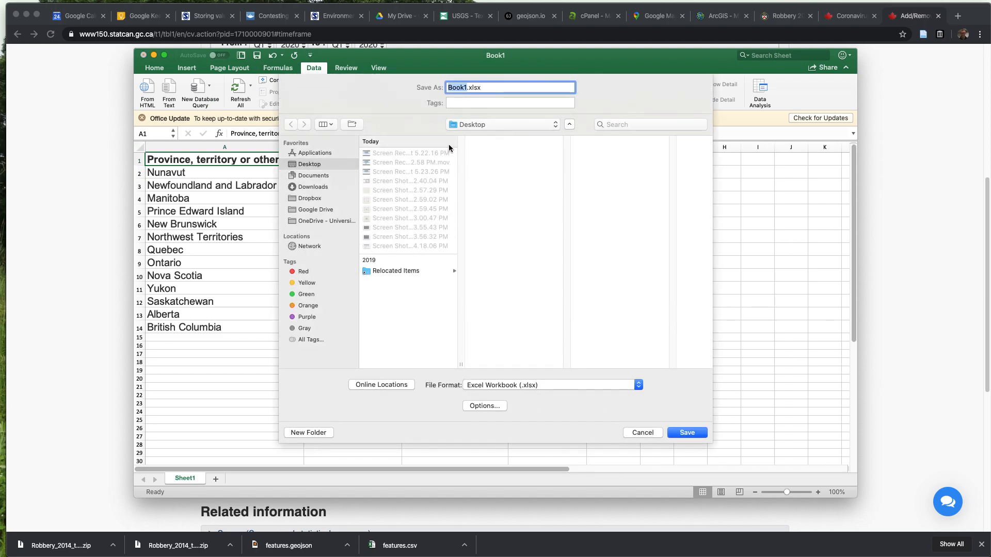
left_click(515, 386)
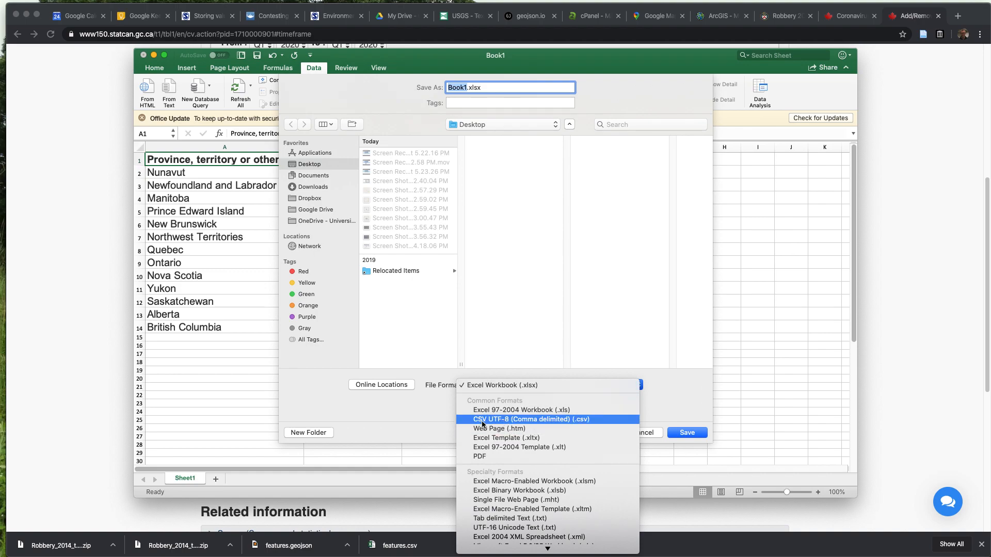
left_click(524, 420)
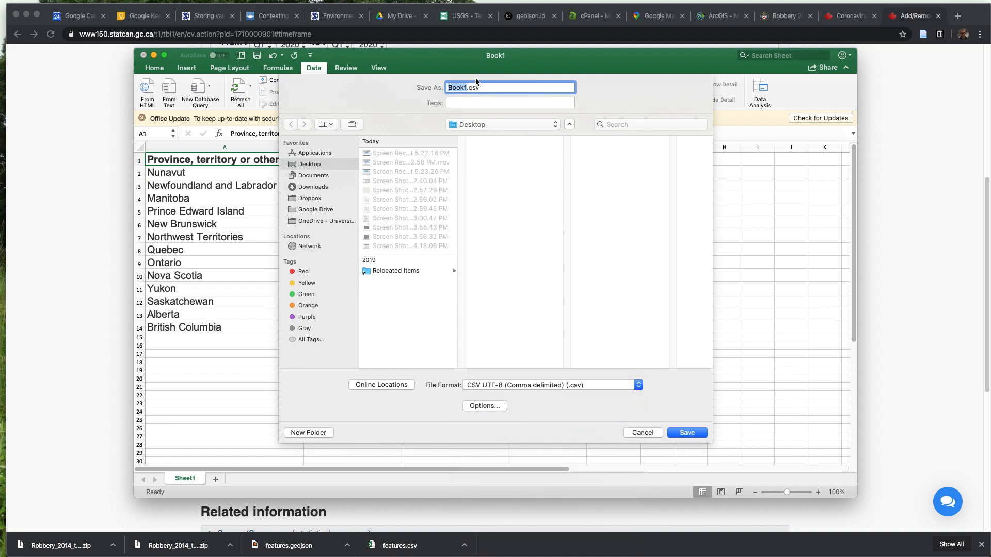
type("covid")
left_click(687, 433)
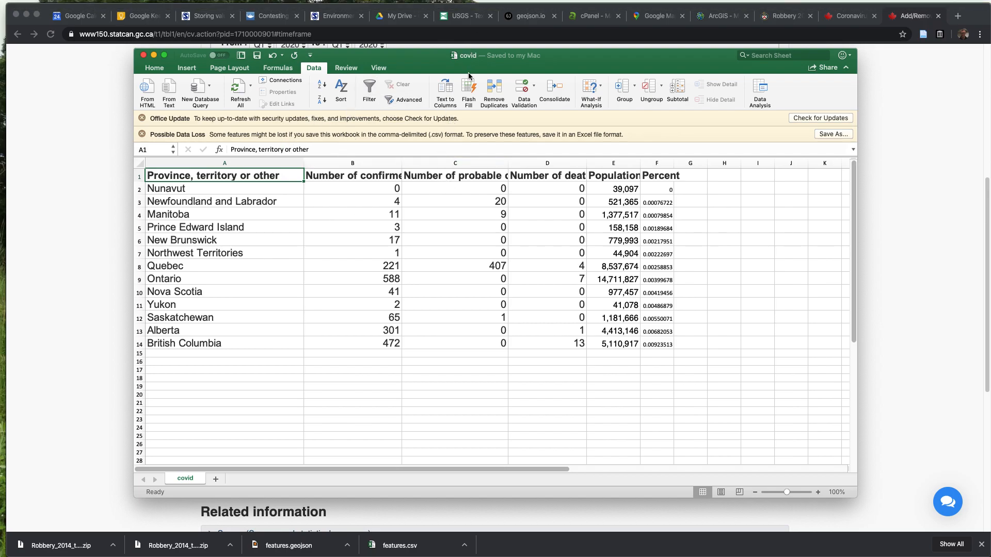
key("super+q")
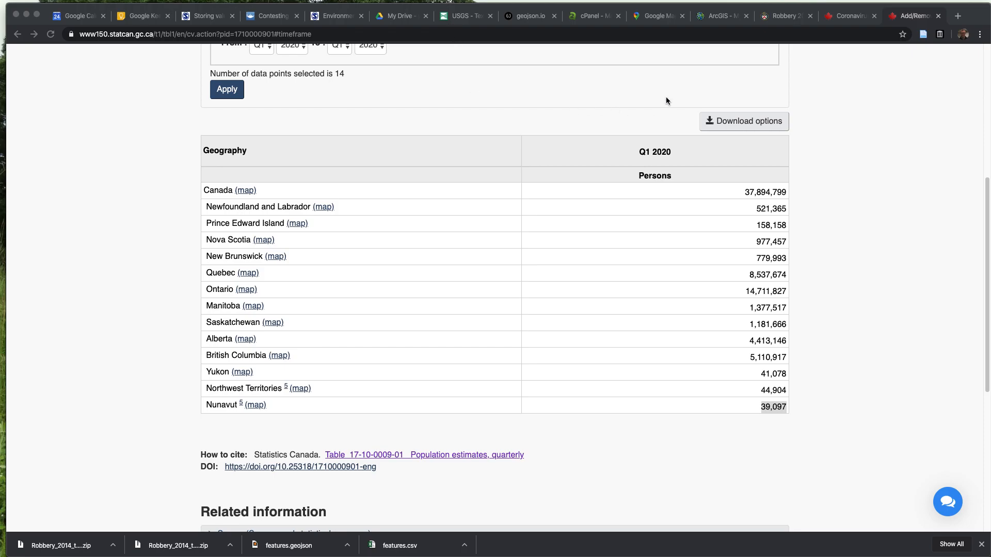
- Switch to the ArcGIS web map and import covid.csv from the Desktop as a new layer from file
left_click(712, 18)
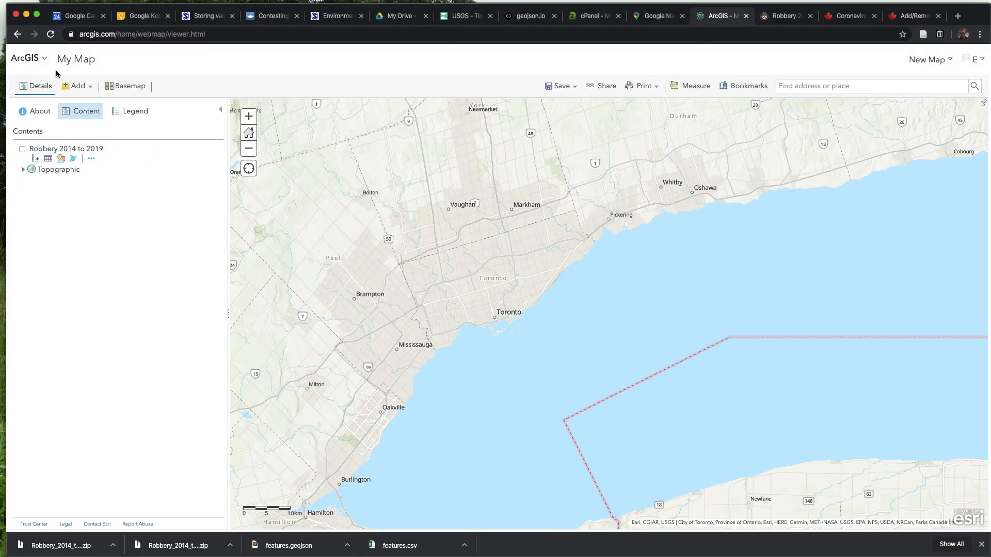
left_click(78, 86)
left_click(97, 153)
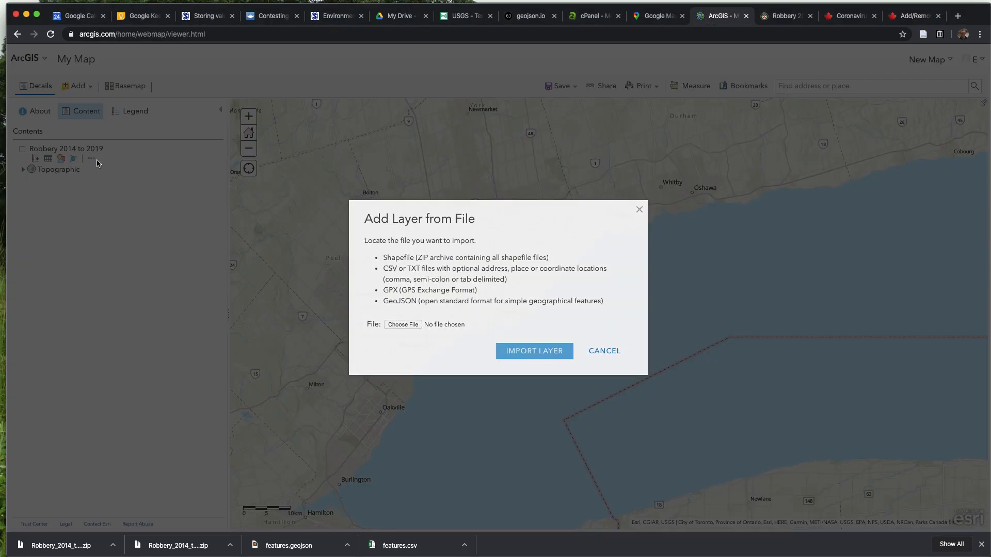
double_click(384, 268)
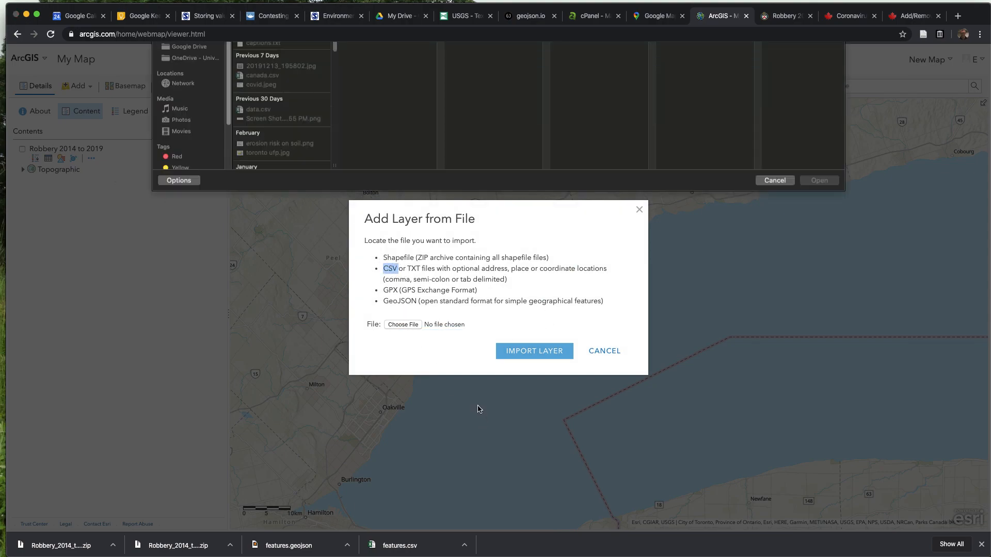
left_click(197, 92)
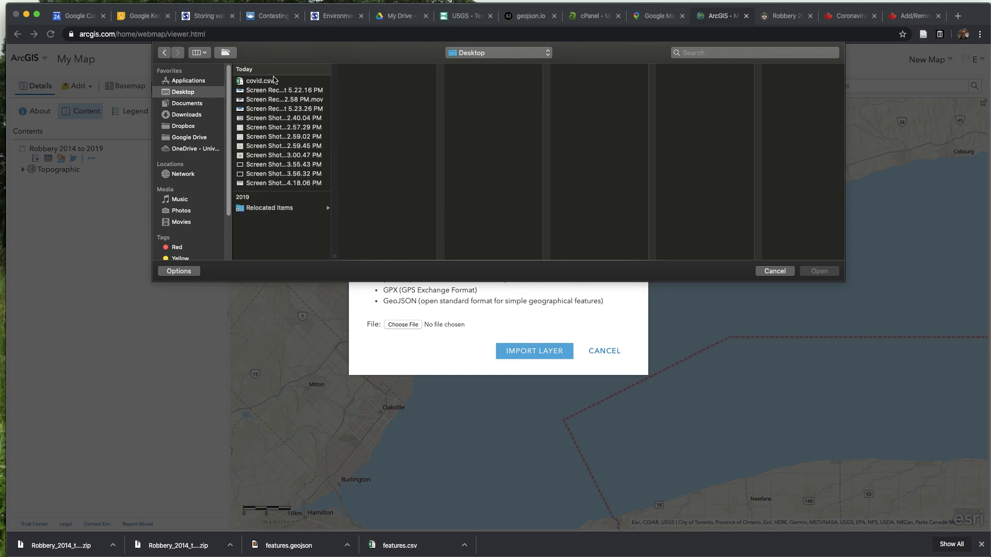
left_click(273, 80)
left_click(820, 272)
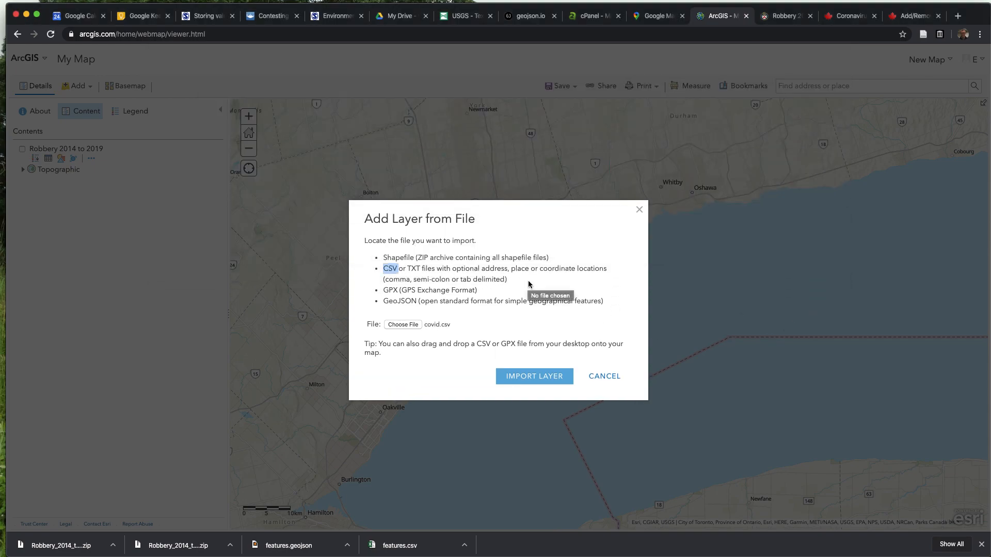
left_click(536, 376)
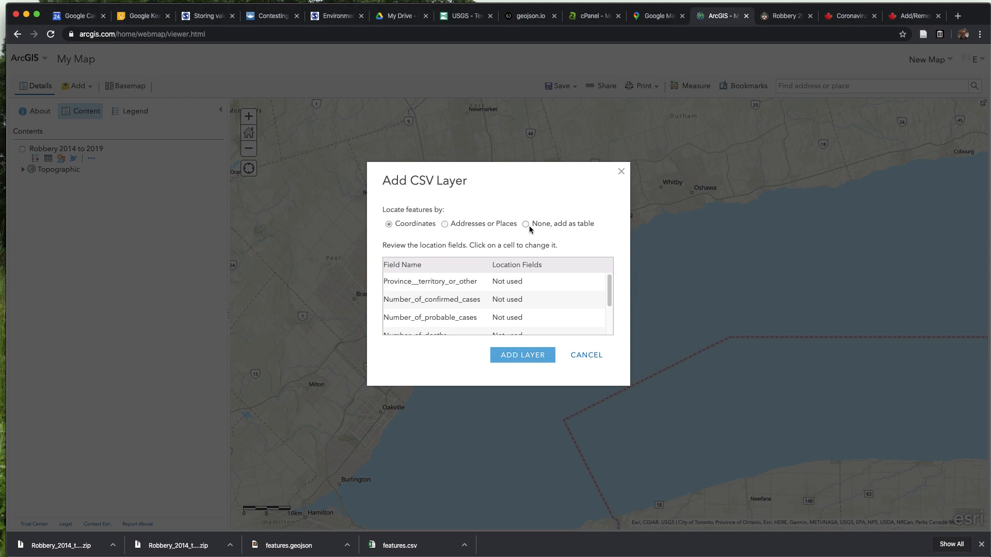
- Set the CSV layer to locate its features by Addresses or Places in Canada
left_click(447, 228)
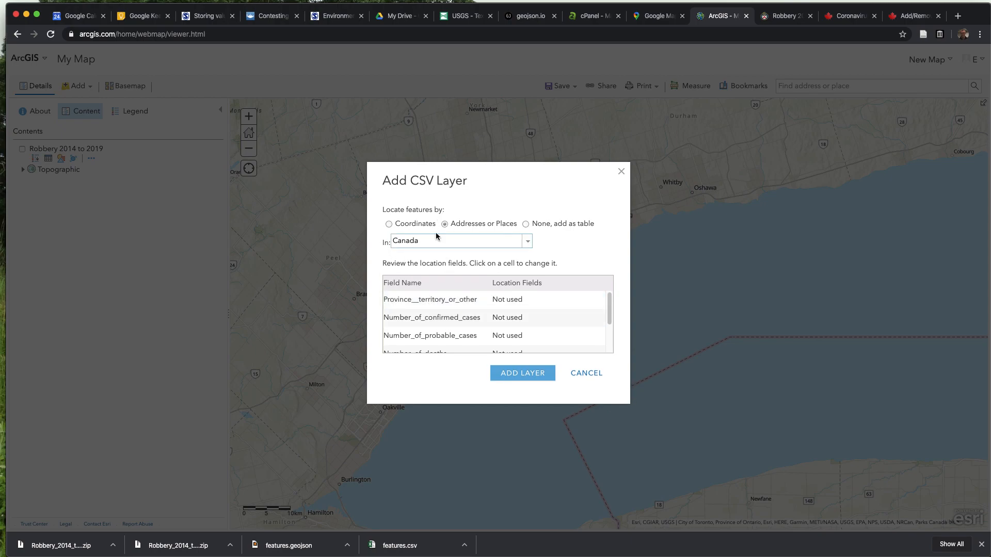
left_click(402, 246)
left_click(402, 246)
- Assign the Province__territory_or_other field to the Province location field and add the layer to the map
left_click(530, 301)
left_click(514, 303)
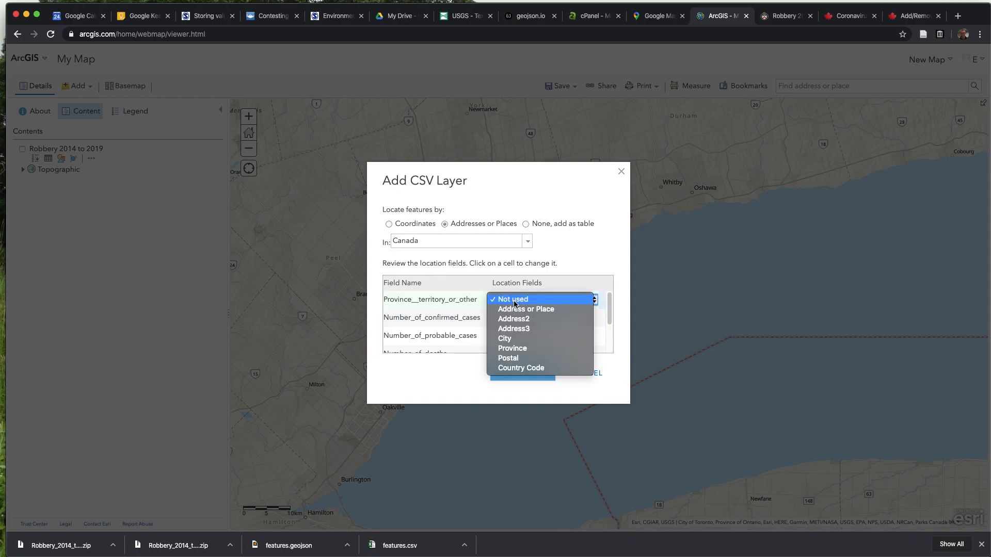
left_click(402, 302)
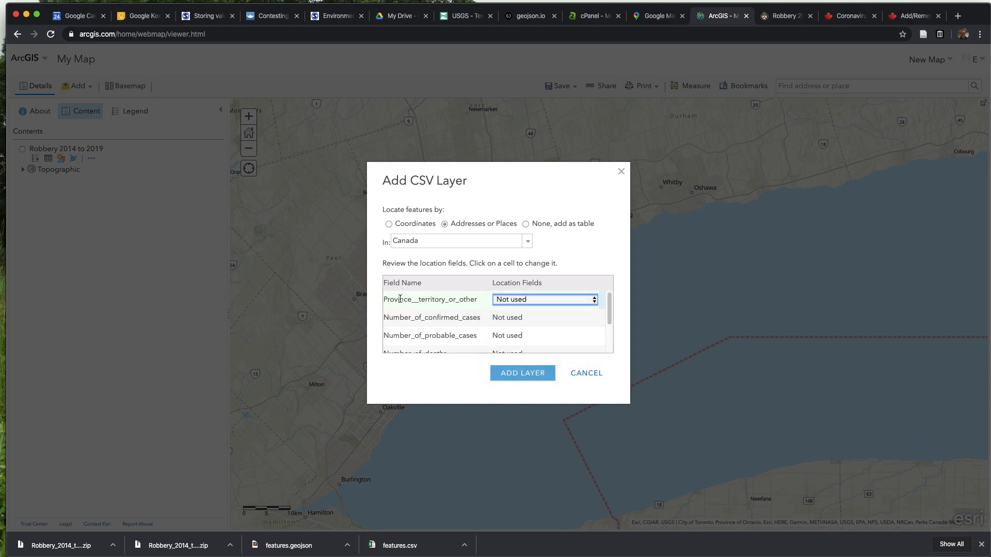
left_click_drag(401, 302, 462, 305)
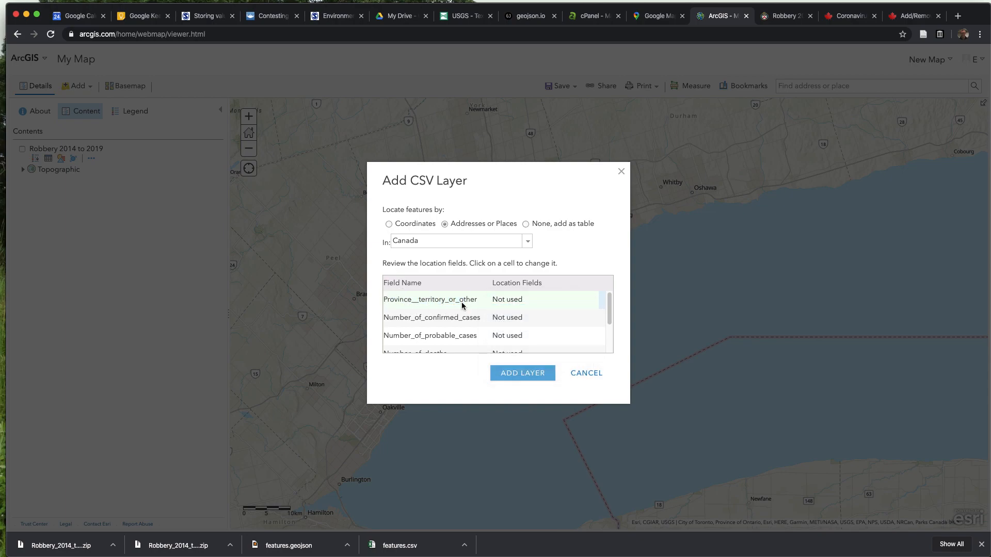
left_click_drag(399, 301, 445, 301)
left_click(509, 301)
left_click(530, 301)
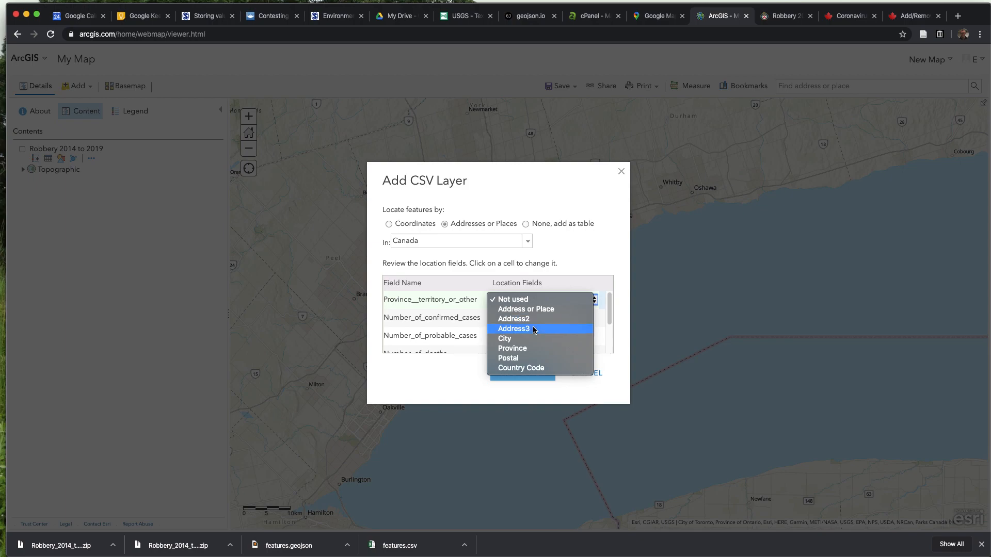
left_click(535, 353)
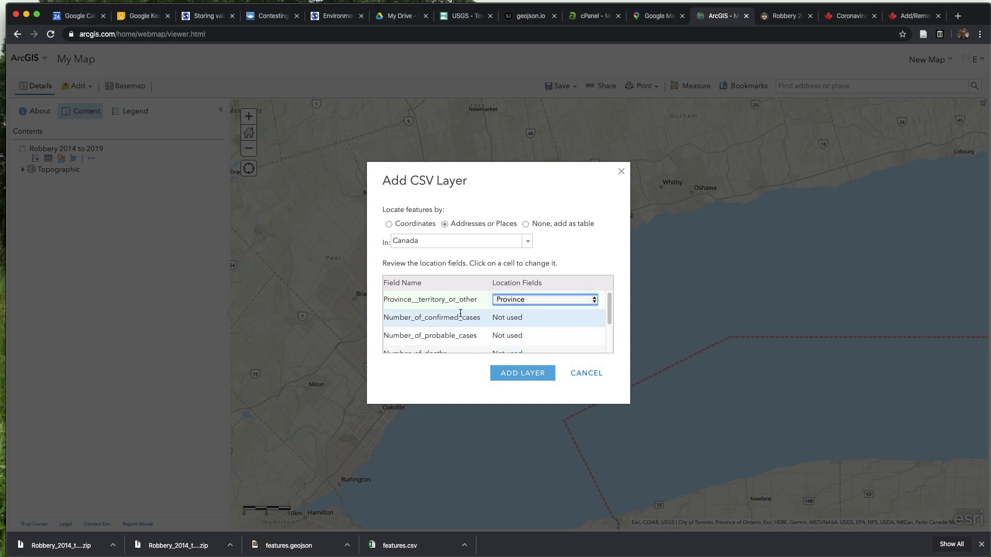
left_click(464, 371)
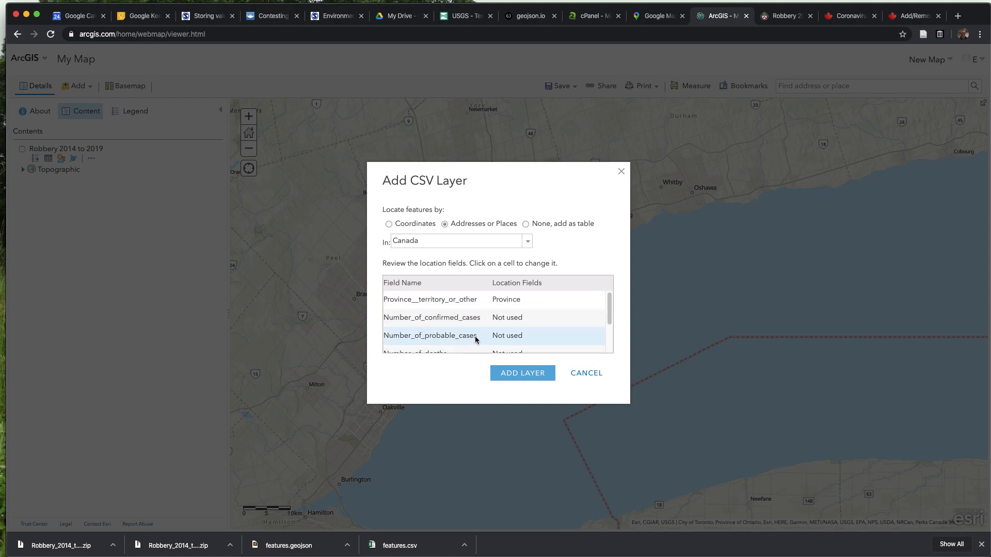
left_click(509, 374)
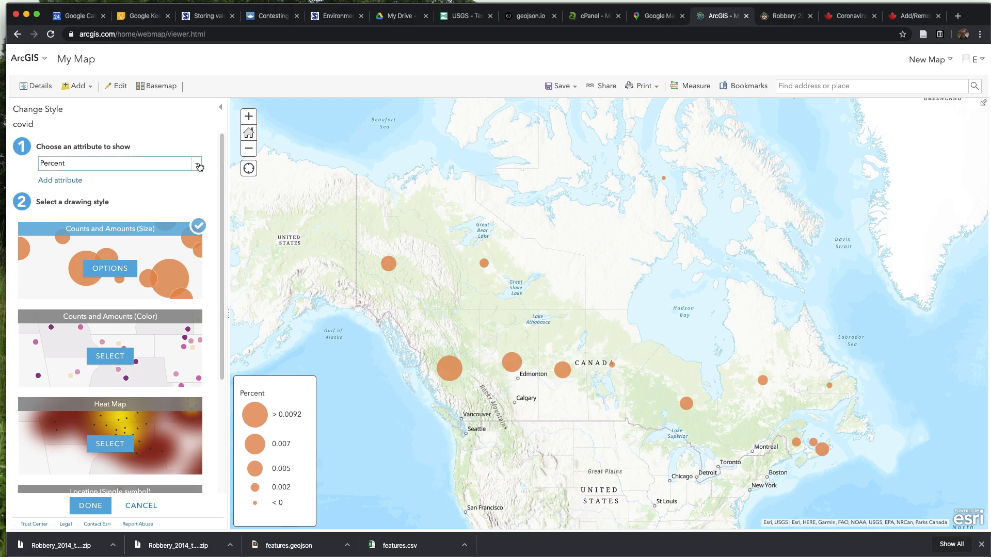
- Examine the covid layer's available attributes and drawing styles, and its proportional symbols across Canada
left_click(198, 165)
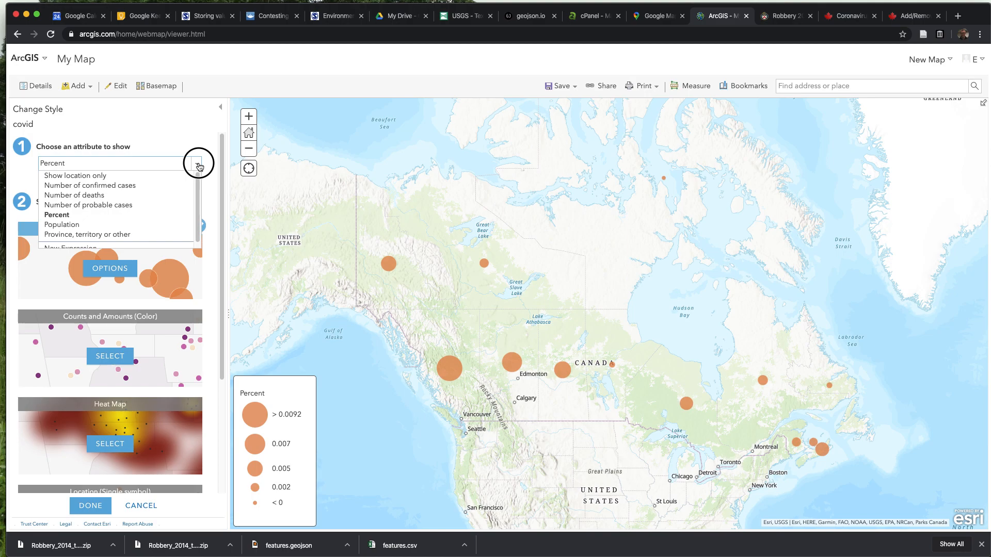
left_click(198, 165)
left_click(197, 205)
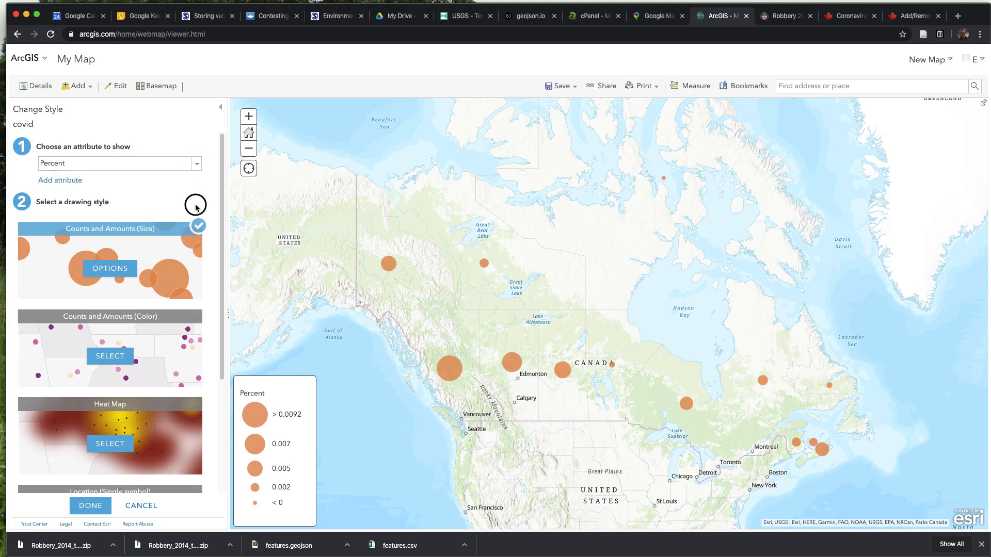
scroll(145, 289, "down", 1)
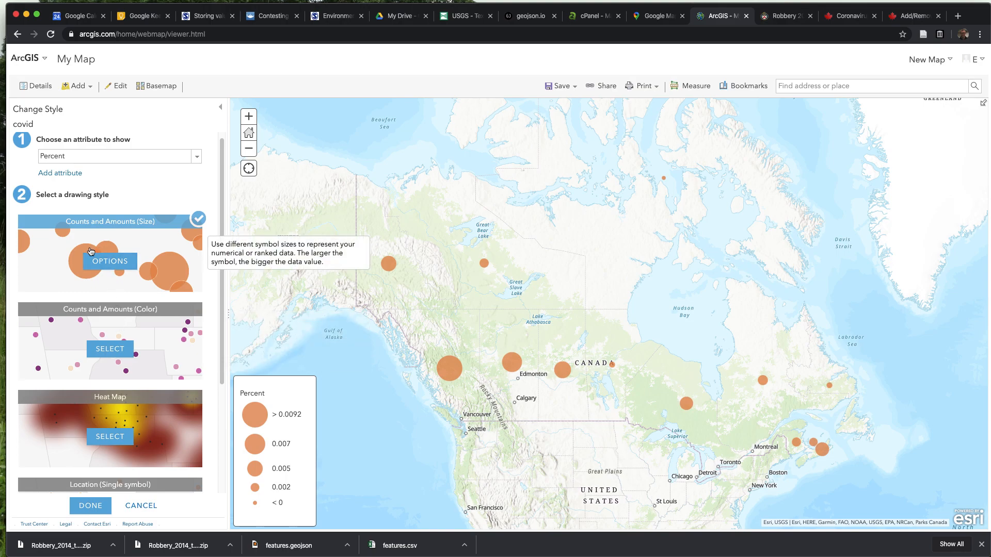
scroll(83, 333, "down", 4)
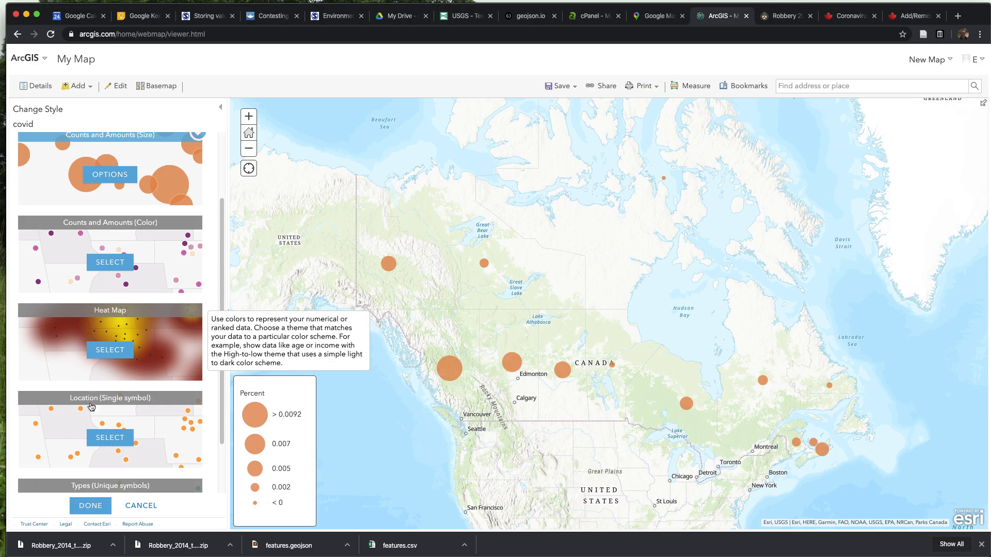
scroll(93, 228, "down", 3)
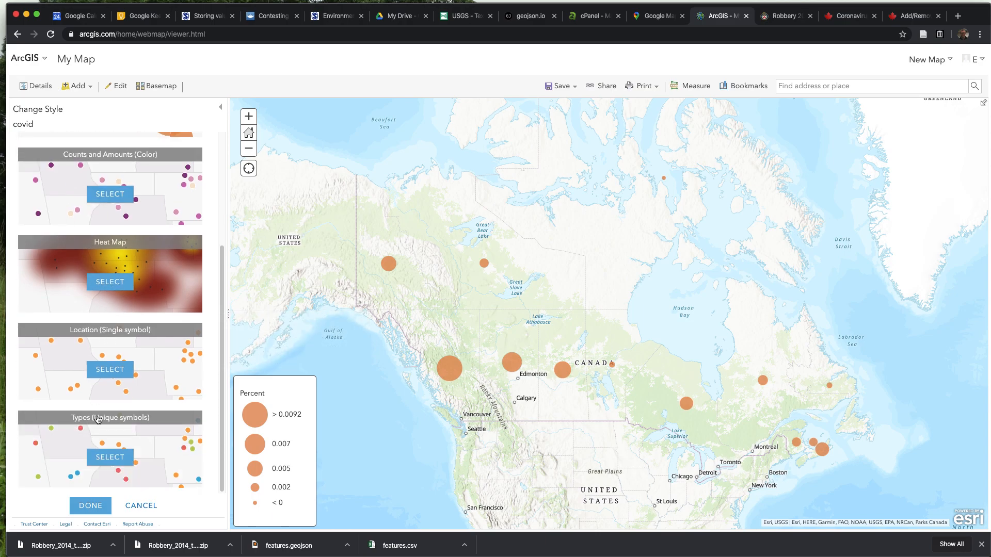
scroll(115, 442, "up", 7)
scroll(114, 442, "down", 7)
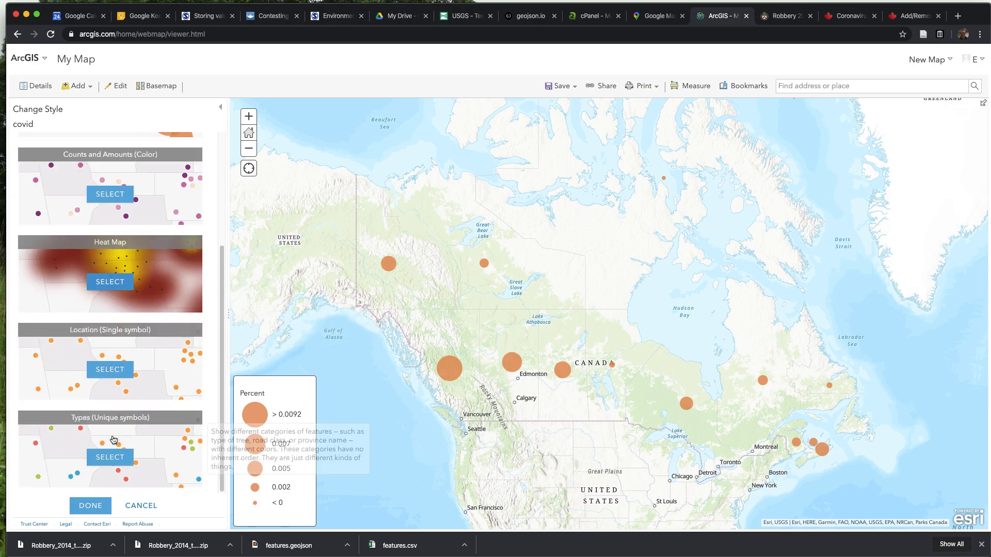
scroll(82, 345, "up", 7)
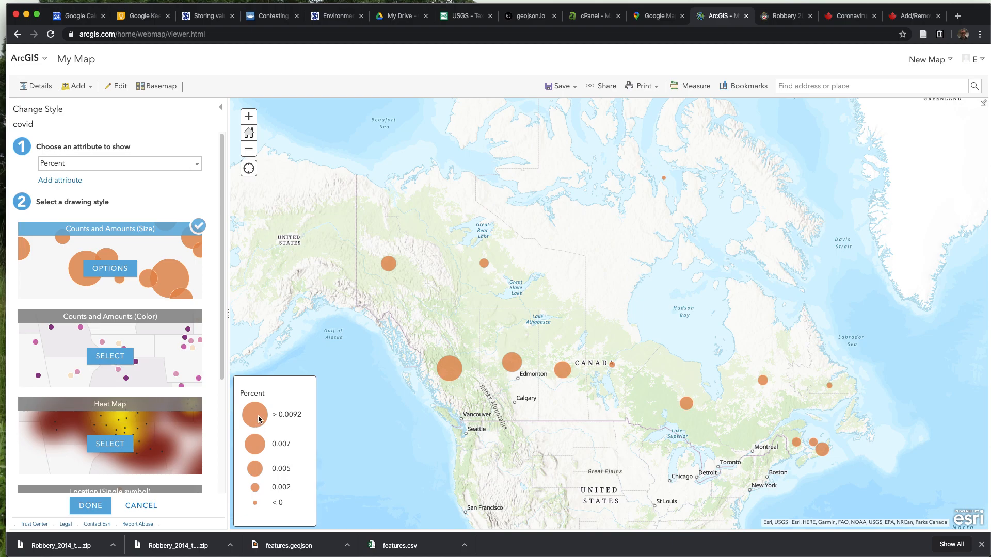
left_click_drag(701, 461, 624, 363)
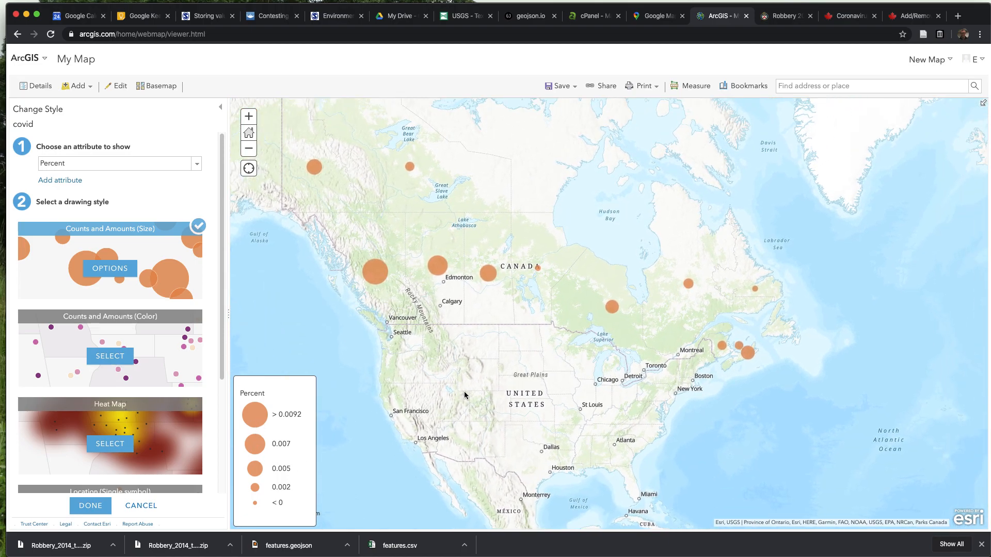
scroll(148, 344, "down", 3)
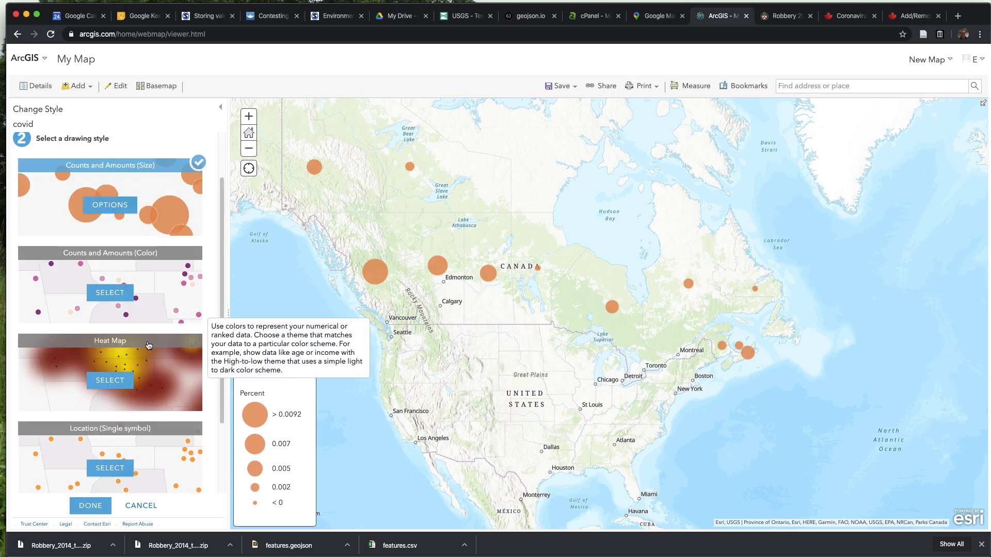
scroll(149, 344, "up", 3)
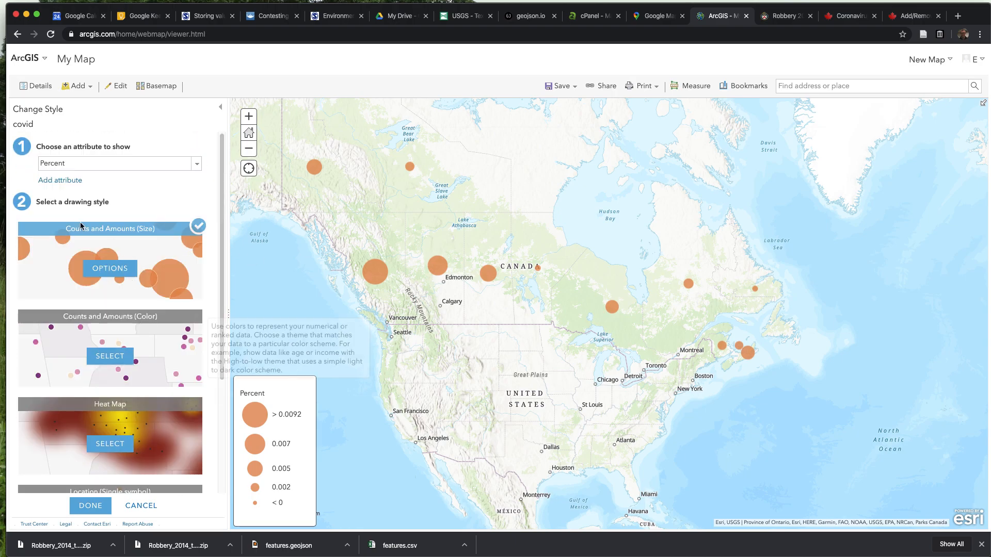
- In the Counts and Amounts (Size) options, raise the lower limit of the Percent size range to about 0.003678, near the mean
left_click(104, 270)
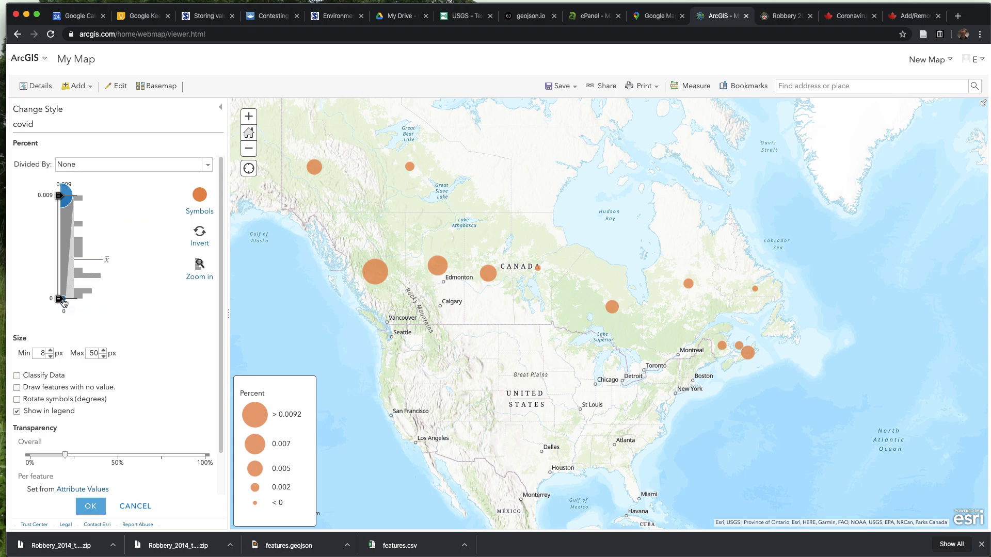
left_click_drag(58, 281, 69, 219)
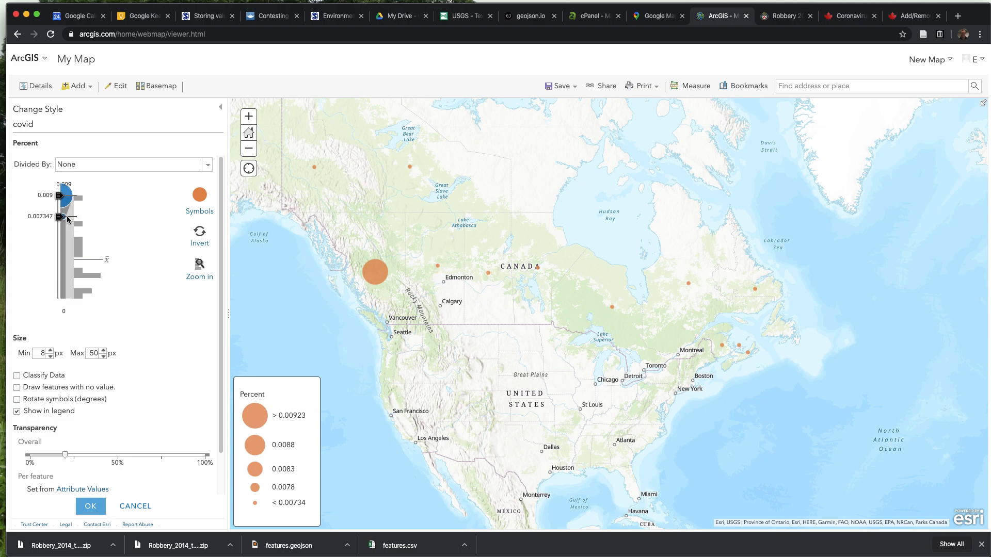
left_click_drag(61, 220, 66, 263)
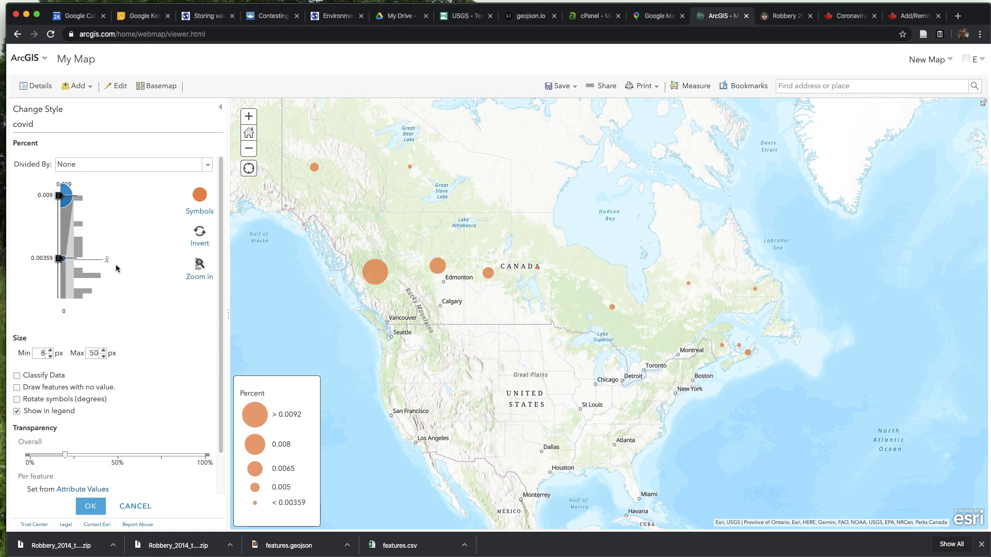
mouse_move(106, 263)
left_click_drag(63, 261, 60, 260)
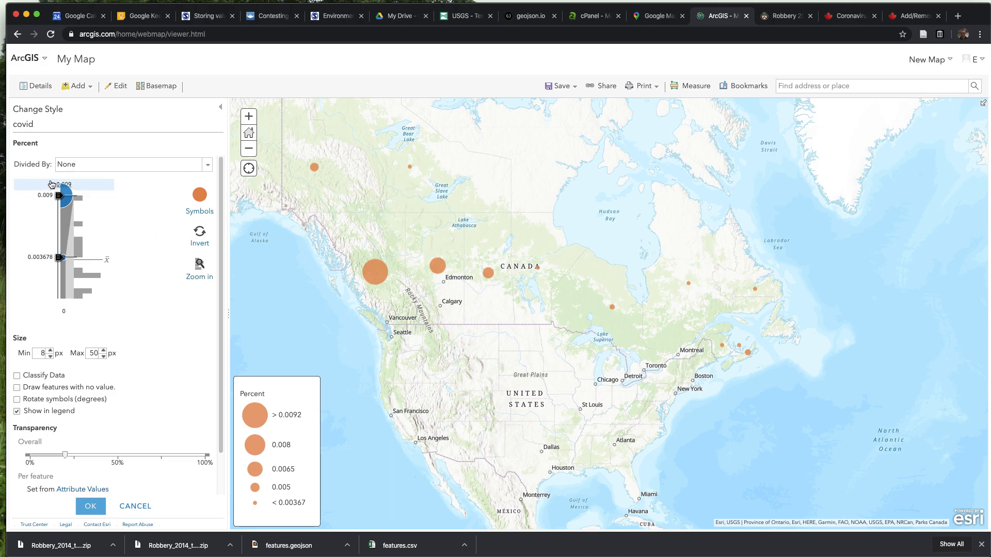
- Lower the bottom limit of the Percent size range to 0 and keep the minimum symbol size at 8 px
left_click_drag(61, 258, 65, 309)
left_click(50, 350)
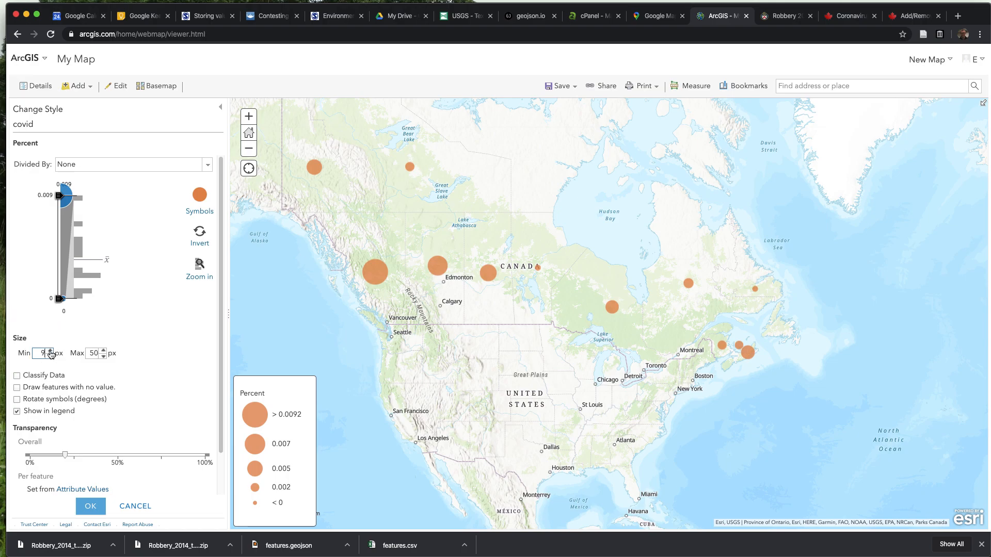
left_click(50, 356)
- Classify the Percent data into four classes using the Quantile method
left_click(17, 377)
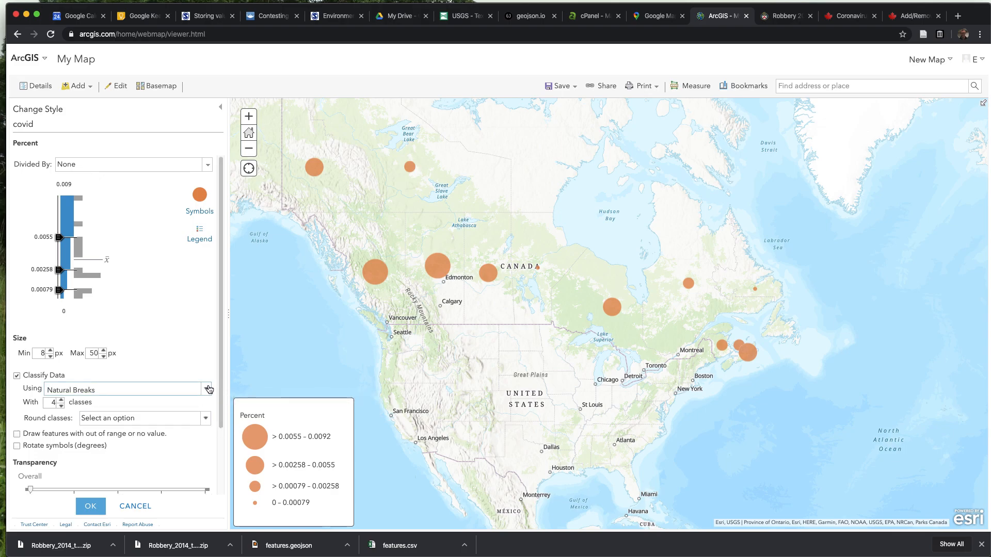
left_click(208, 389)
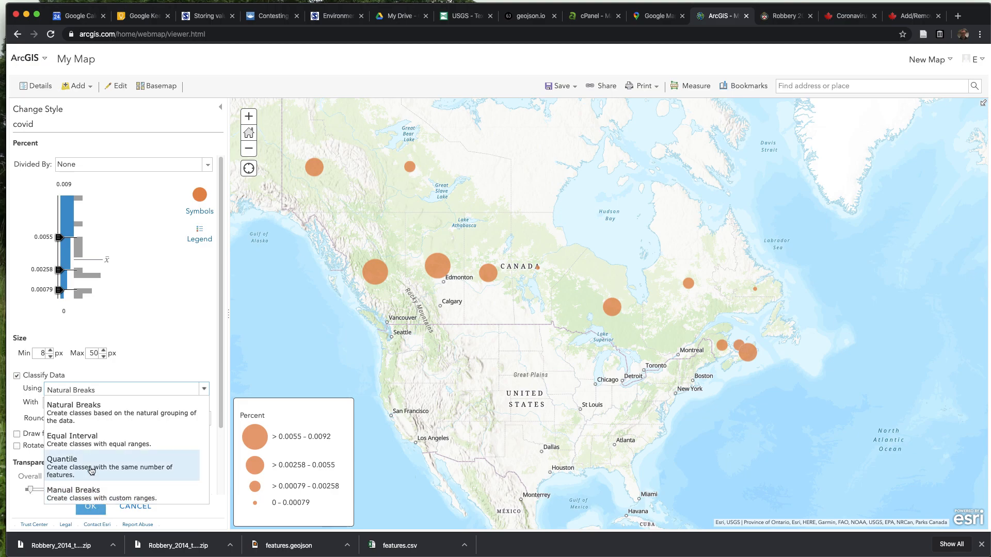
left_click(91, 469)
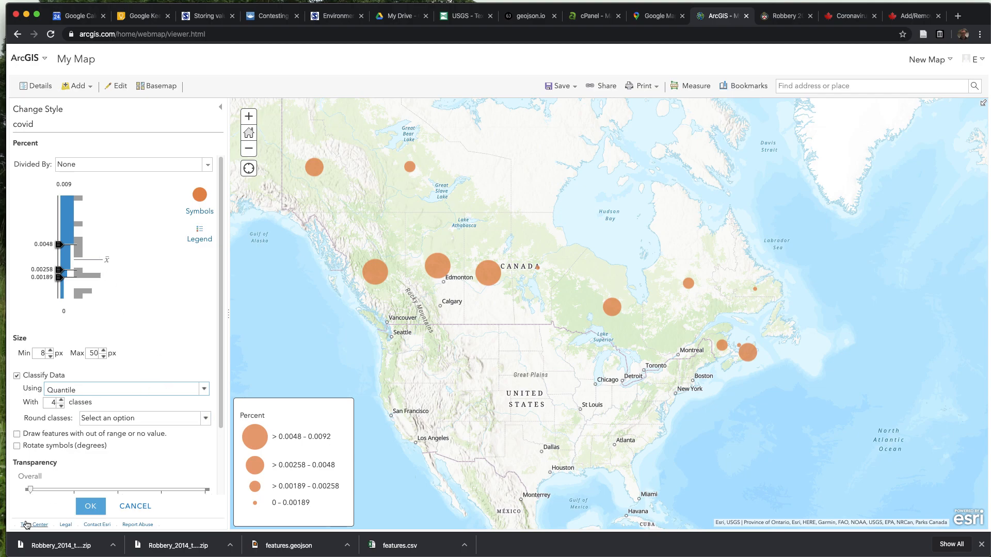
- Examine the class legend and the Divided By choices for Percent, and leave the style options without applying them
scroll(20, 450, "down", 1)
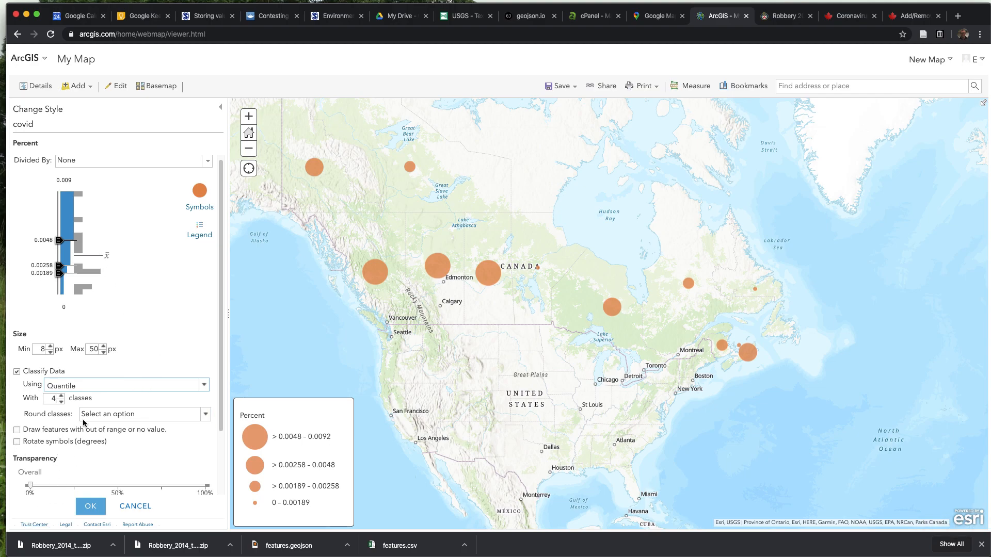
left_click(200, 231)
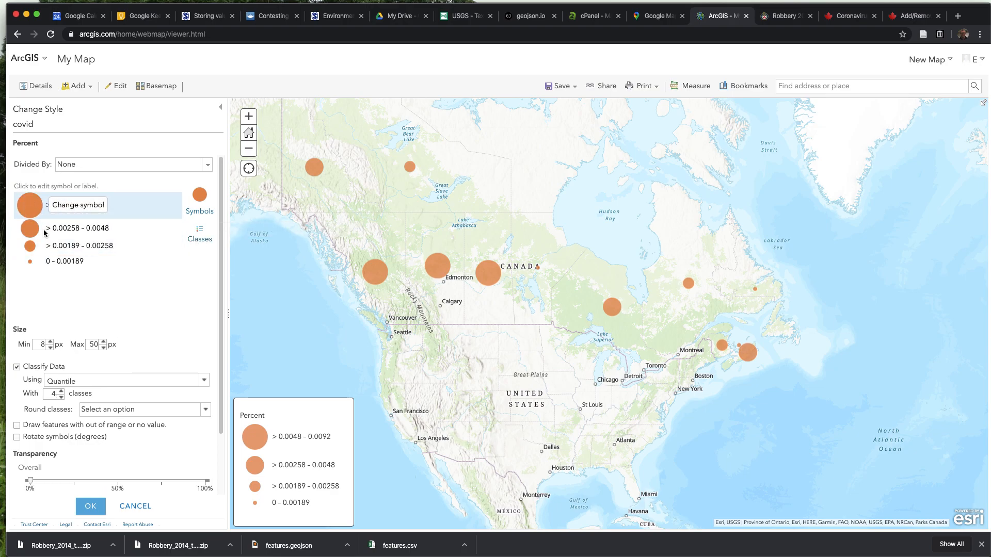
left_click(200, 232)
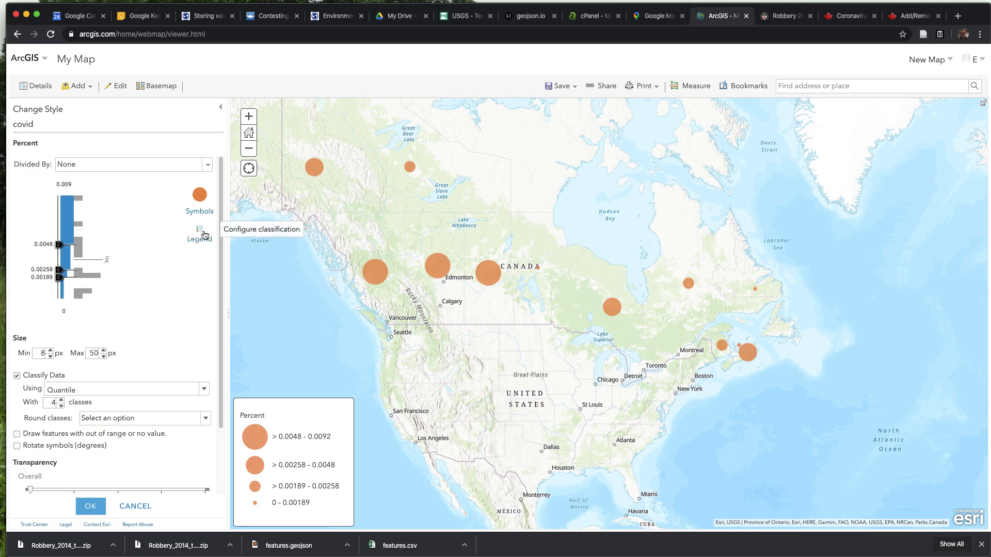
left_click(208, 165)
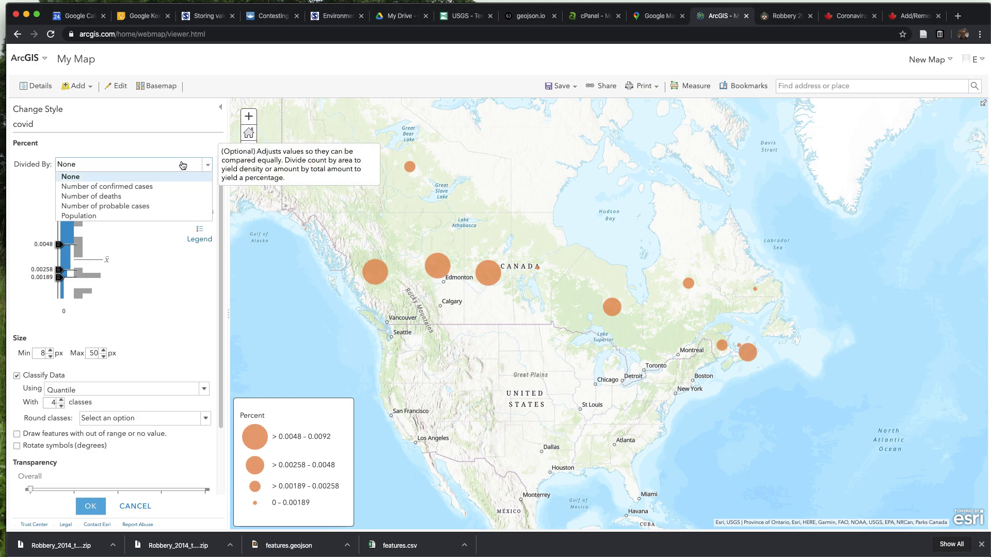
left_click(173, 141)
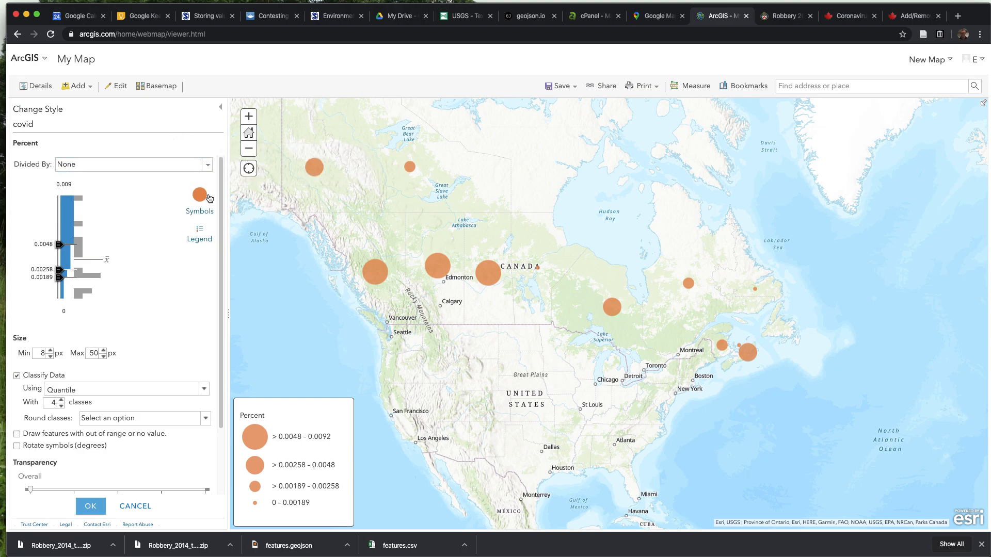
left_click(136, 508)
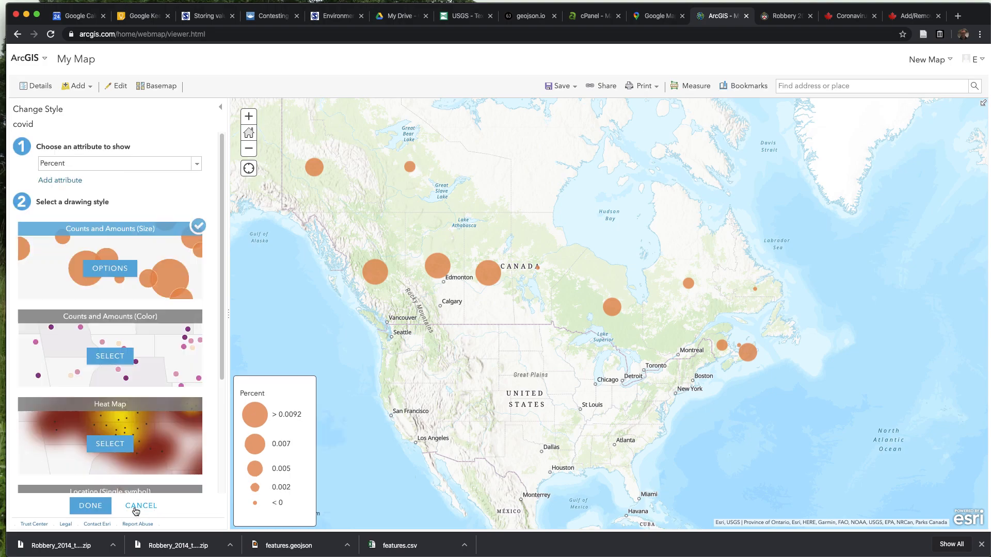
- Switch the covid layer's displayed attribute to Number of deaths and open its Counts and Amounts (Size) options
left_click(197, 165)
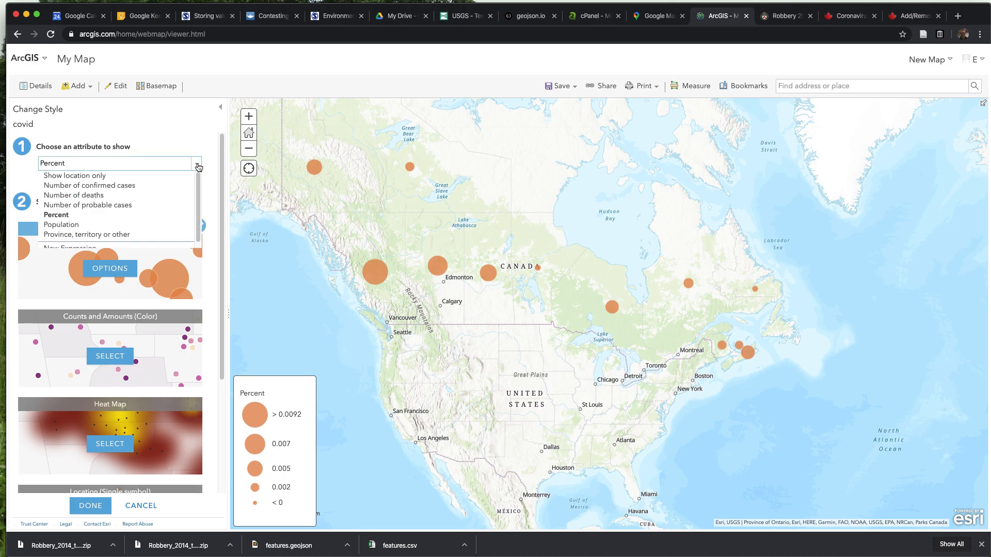
left_click(108, 199)
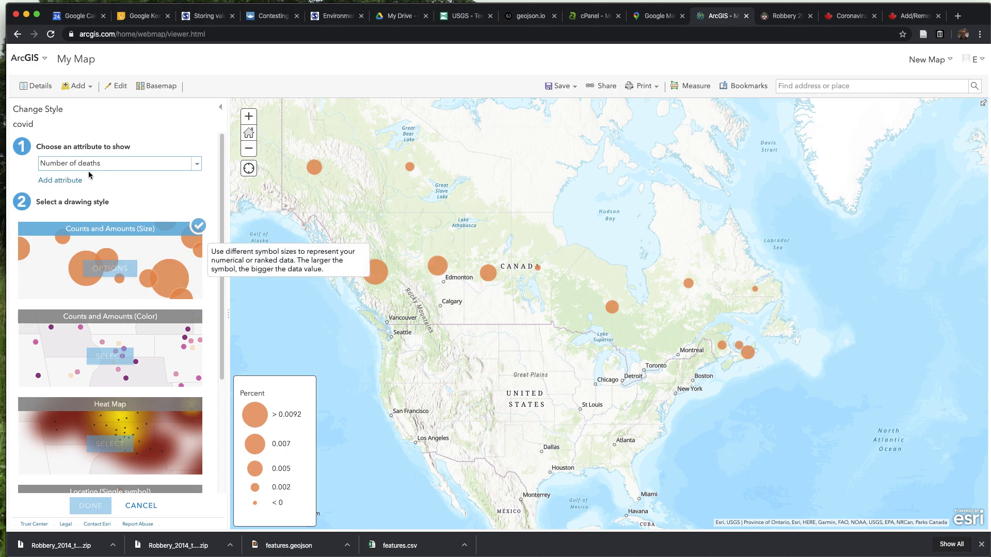
left_click(110, 269)
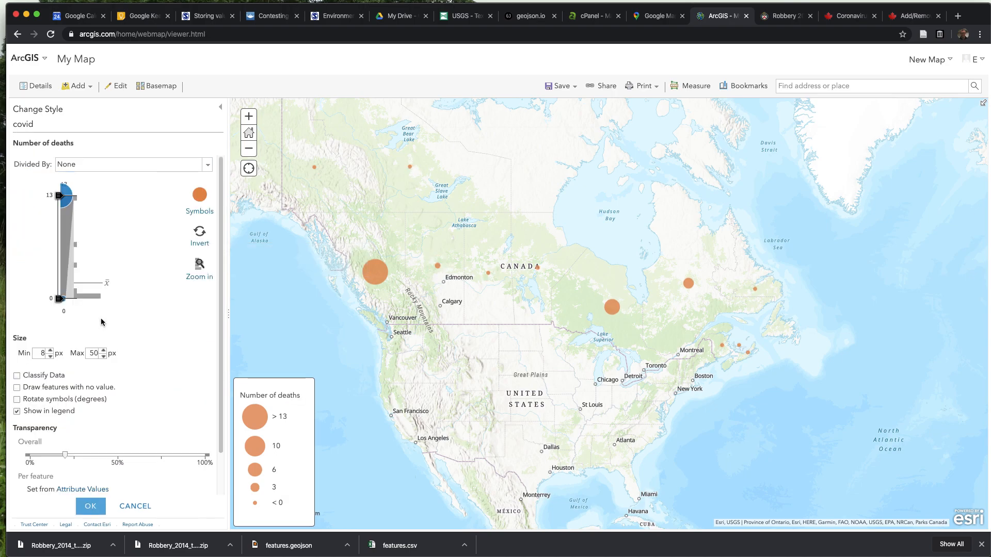
- Try dividing Number of deaths by Population, review the legend and remaining options, and discard the change
left_click(208, 165)
left_click(155, 212)
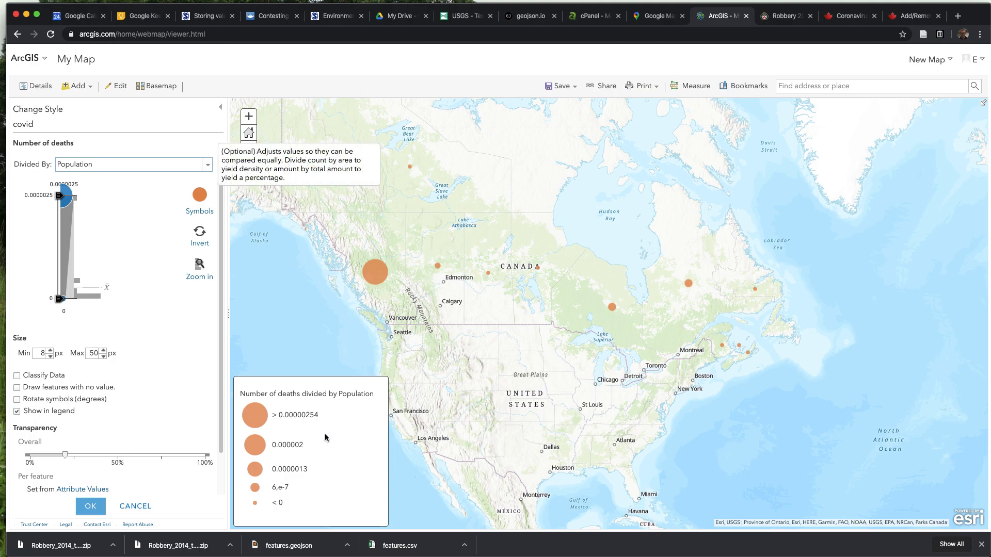
left_click_drag(319, 416, 283, 415)
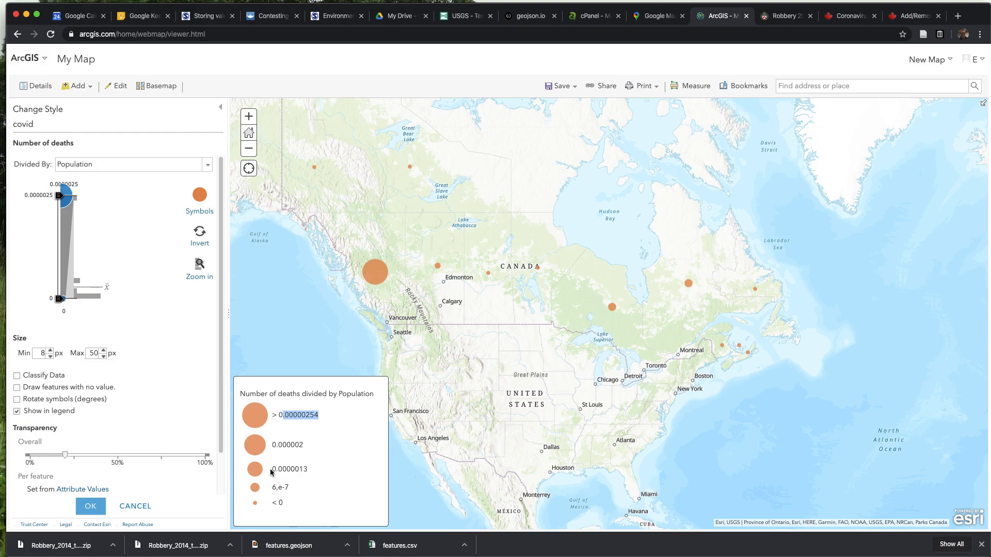
left_click(289, 434)
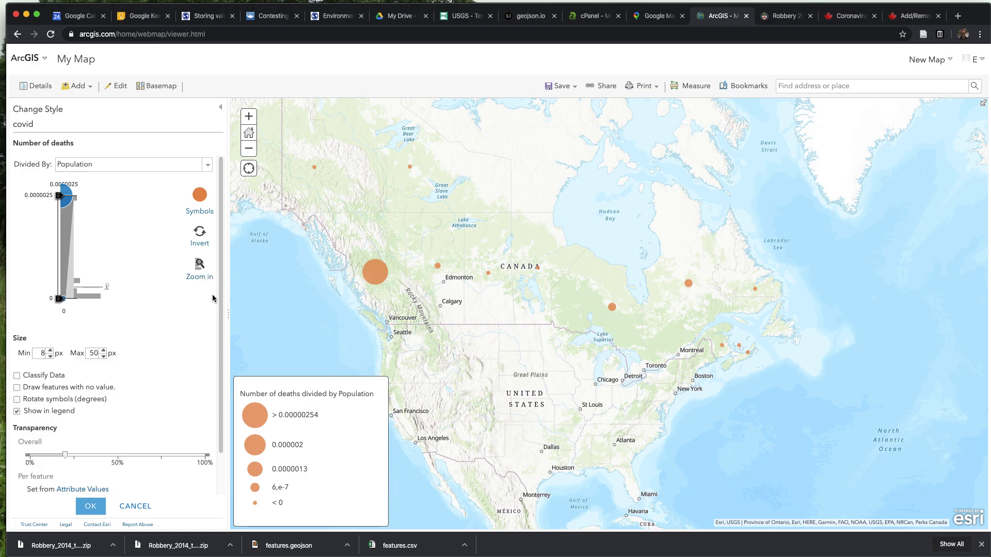
scroll(58, 428, "down", 3)
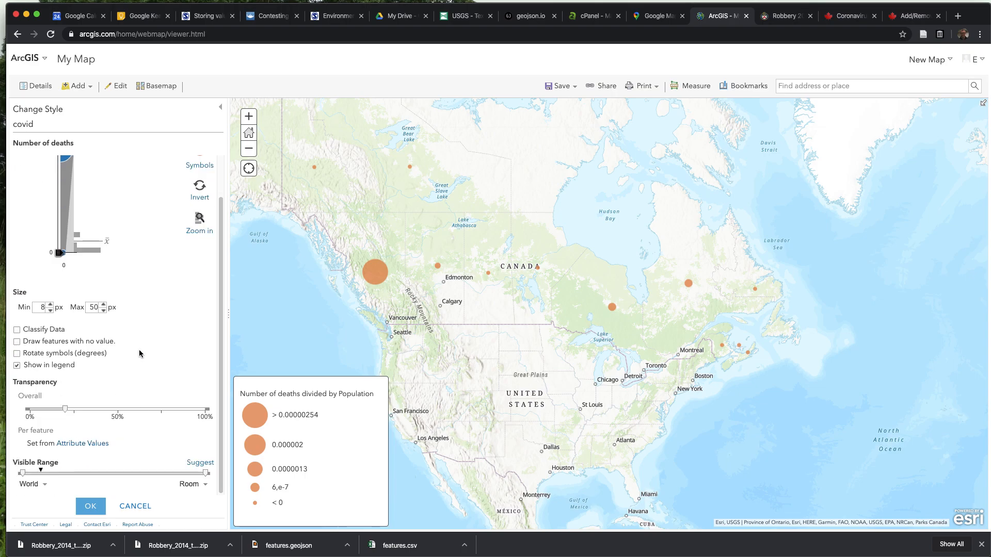
scroll(141, 354, "up", 3)
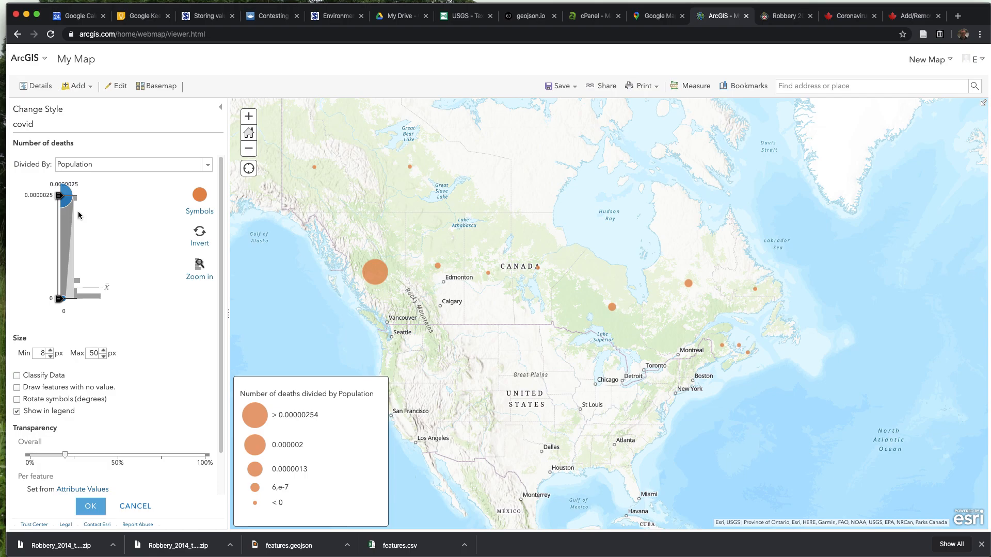
left_click(144, 507)
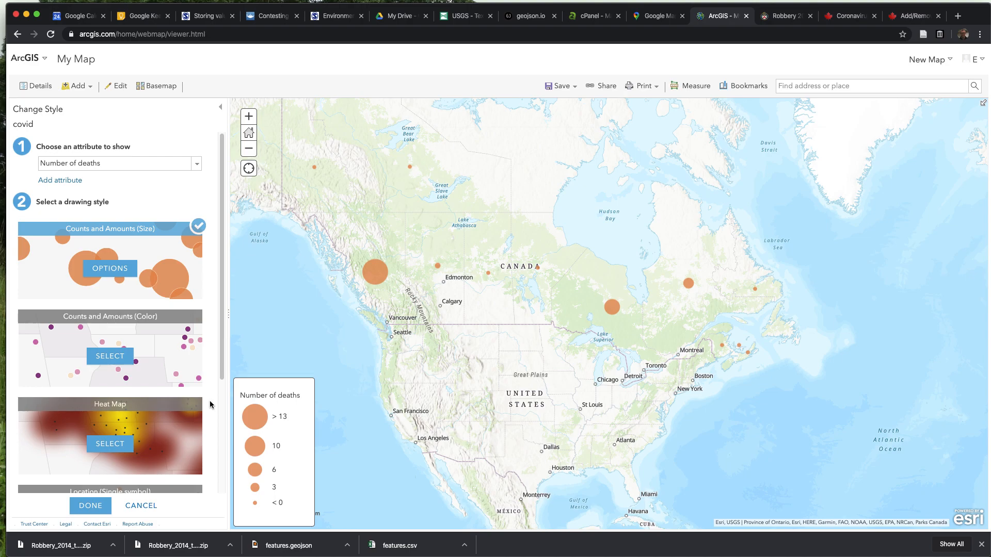
- Change the map's basemap to Dark Gray Canvas
scroll(210, 404, "down", 1)
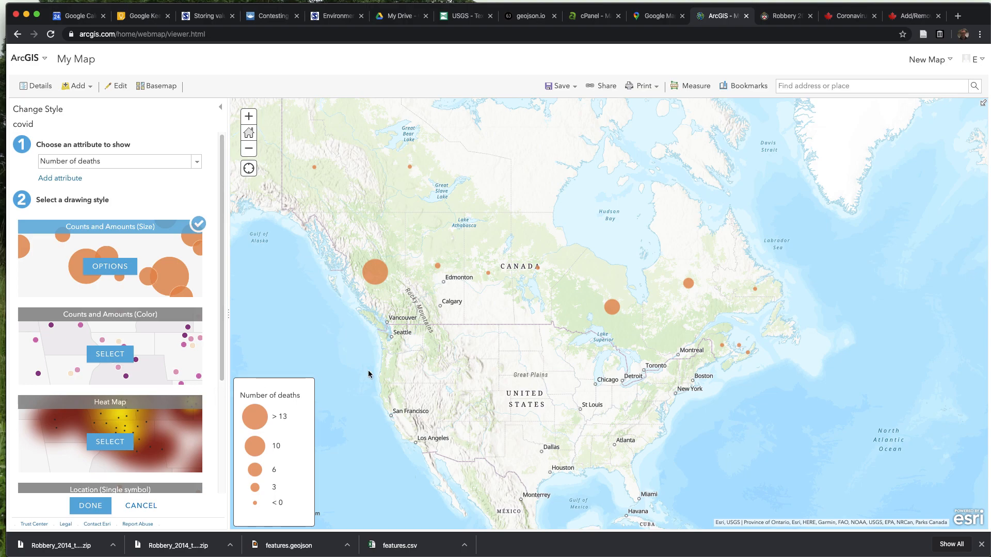
left_click_drag(440, 316, 414, 351)
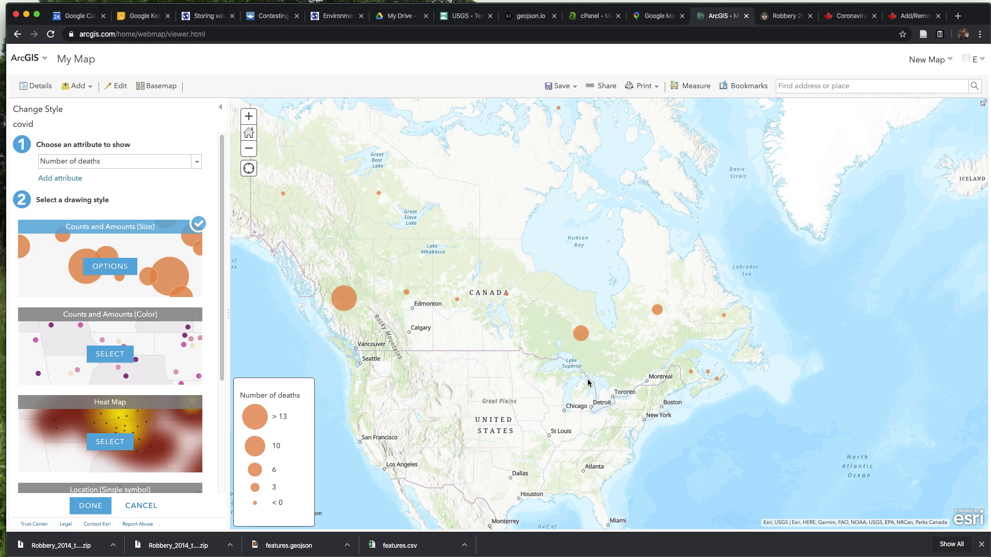
left_click(154, 91)
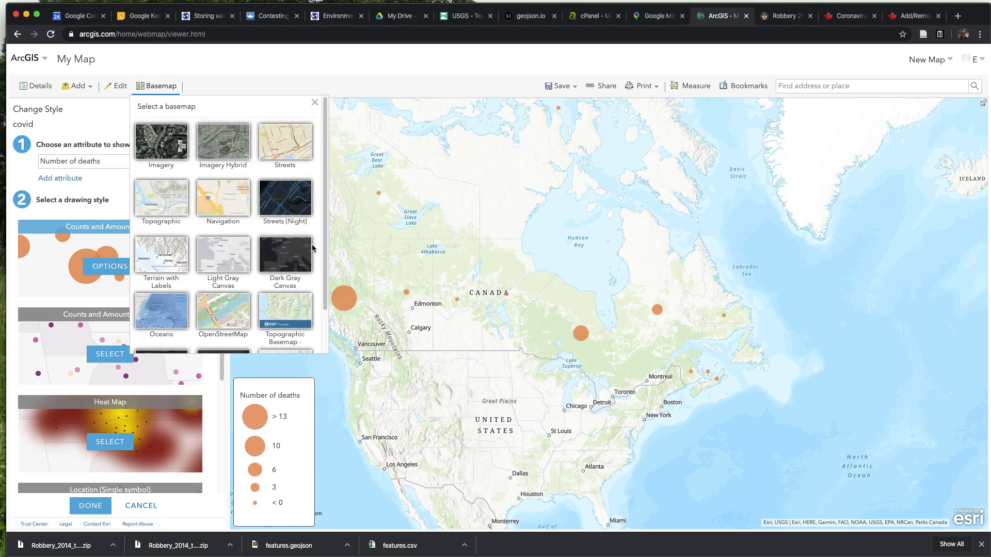
left_click(282, 270)
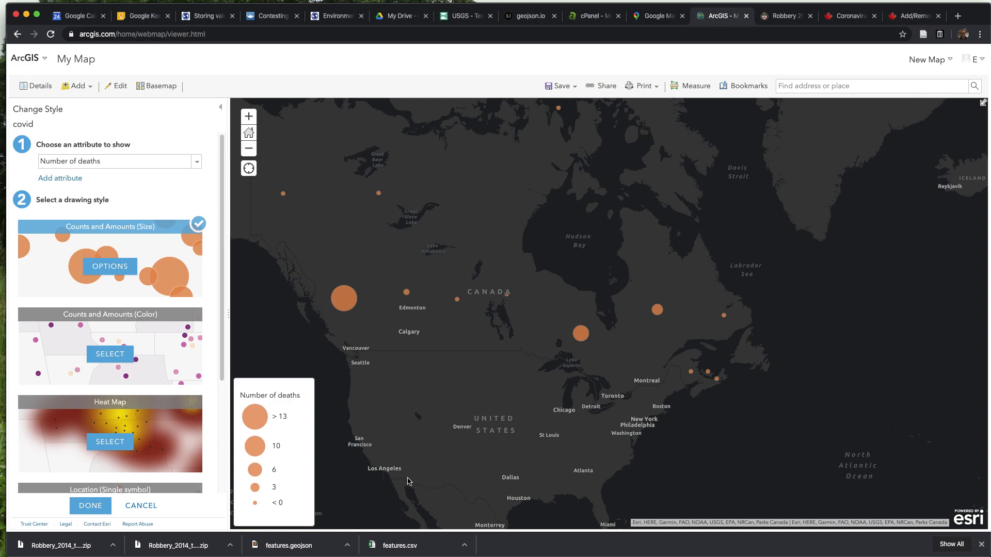
left_click_drag(467, 442, 517, 369)
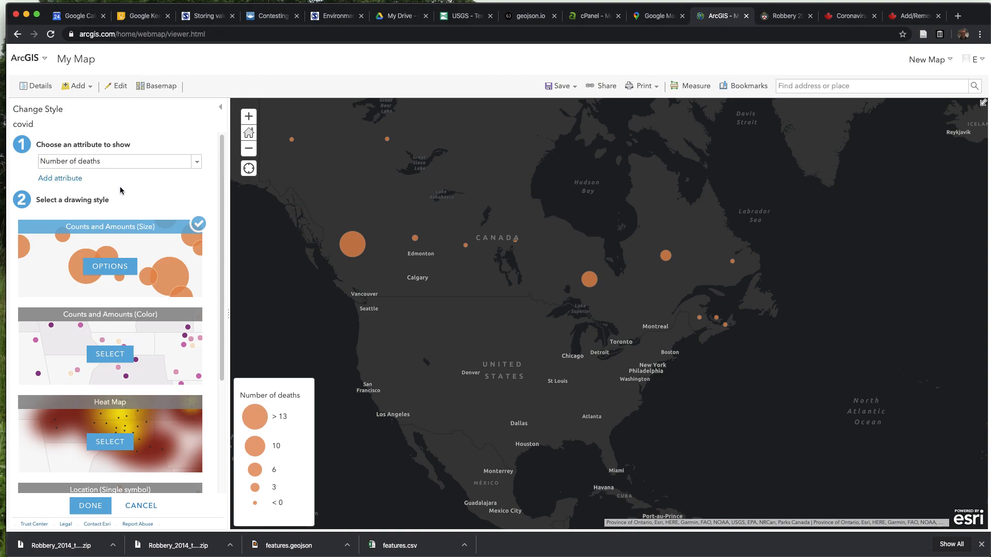
mouse_move(882, 3)
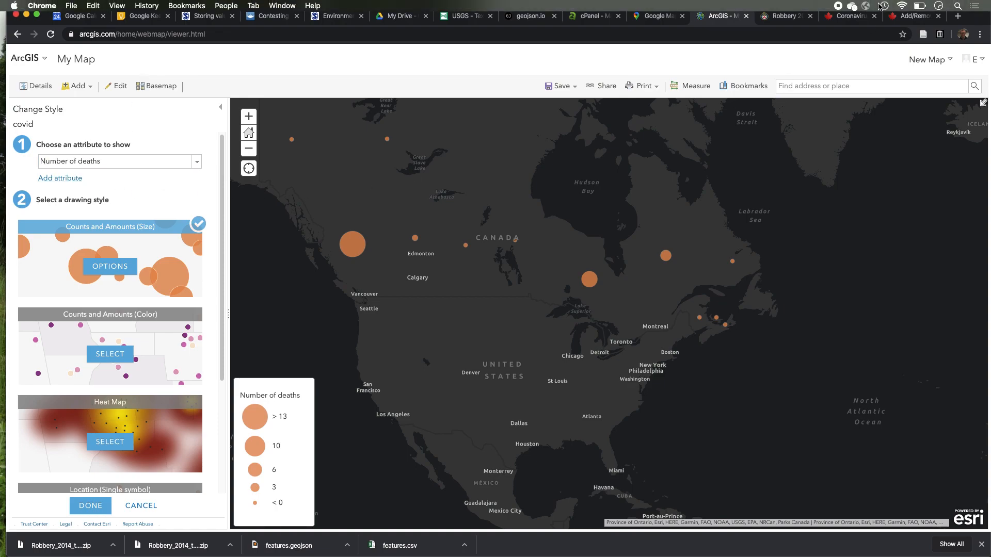